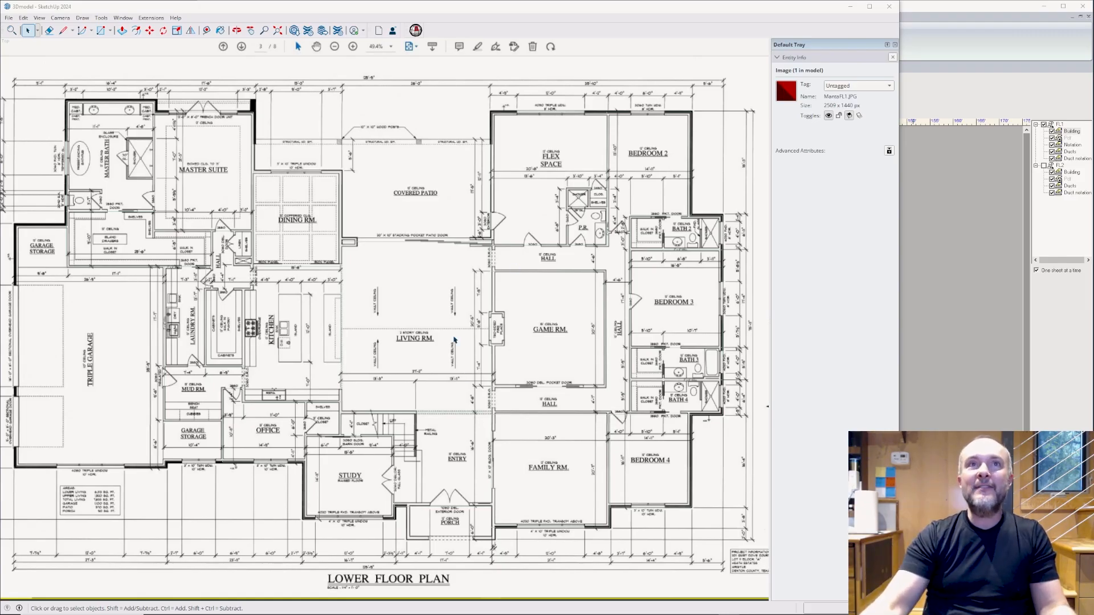
Examine the lower and upper floor plan images, including the outline of the upper floor.
{"action": "left_click", "coordinate": [442, 369]}
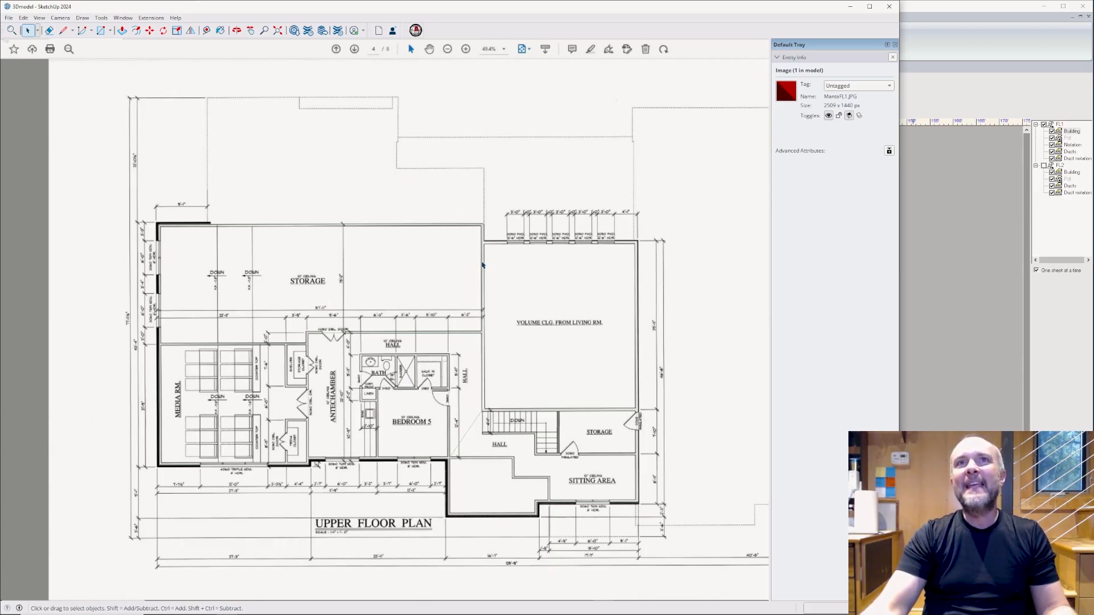
{"action": "middle_click_drag", "start_coordinate": [566, 381], "coordinate": [358, 373], "text": "shift"}
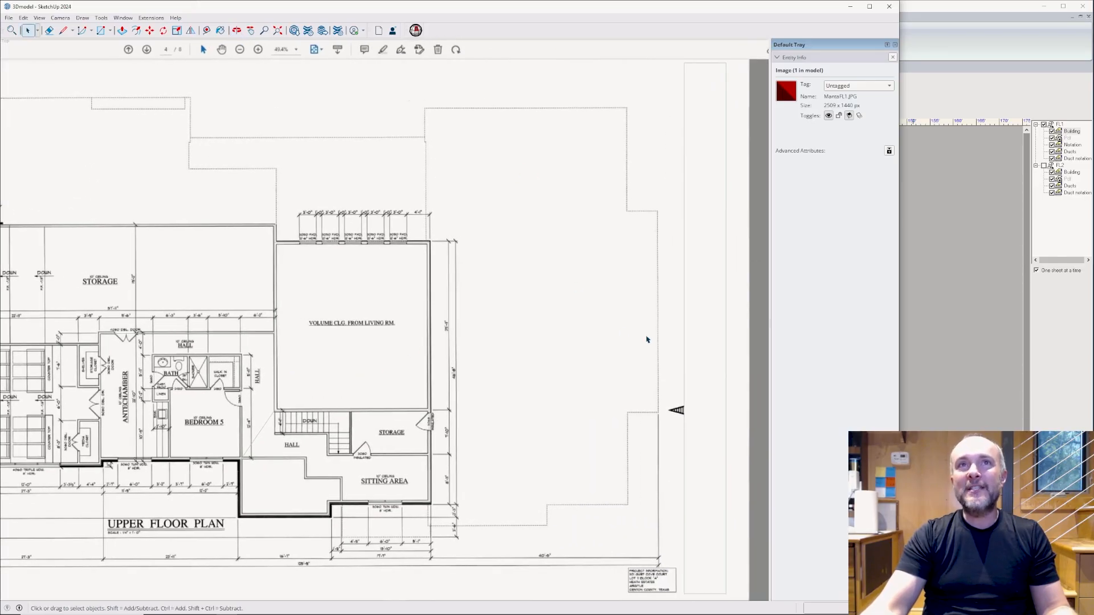
{"action": "middle_click_drag", "start_coordinate": [456, 398], "coordinate": [542, 394], "text": "shift"}
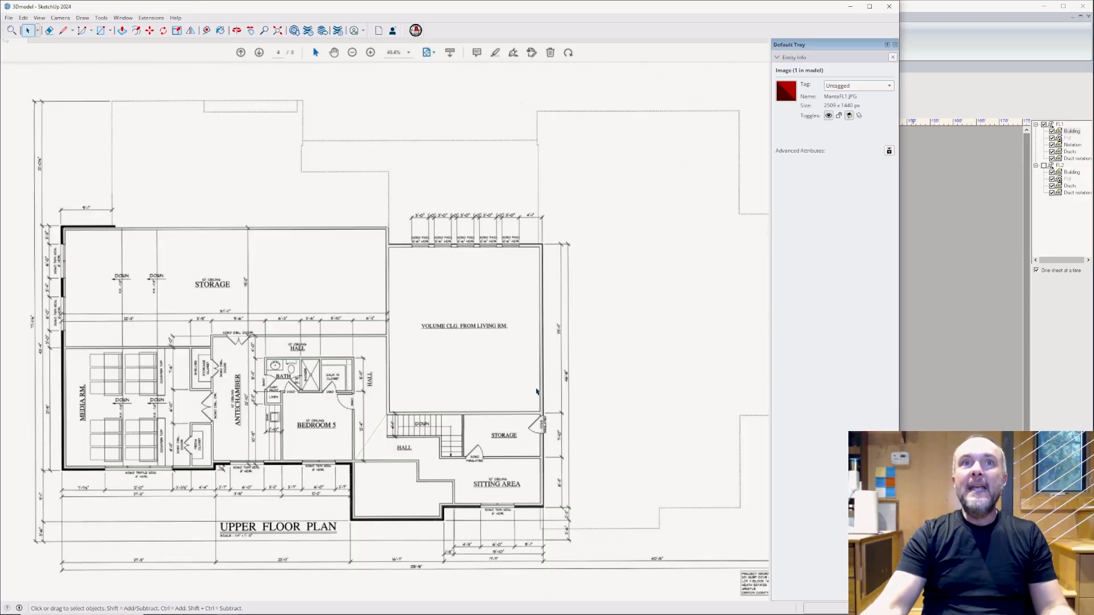
Examine the front, side and rear elevation images of the house.
{"action": "scroll", "coordinate": [469, 392], "scroll_direction": "down", "scroll_amount": 1}
{"action": "scroll", "coordinate": [468, 392], "scroll_direction": "down", "scroll_amount": 4}
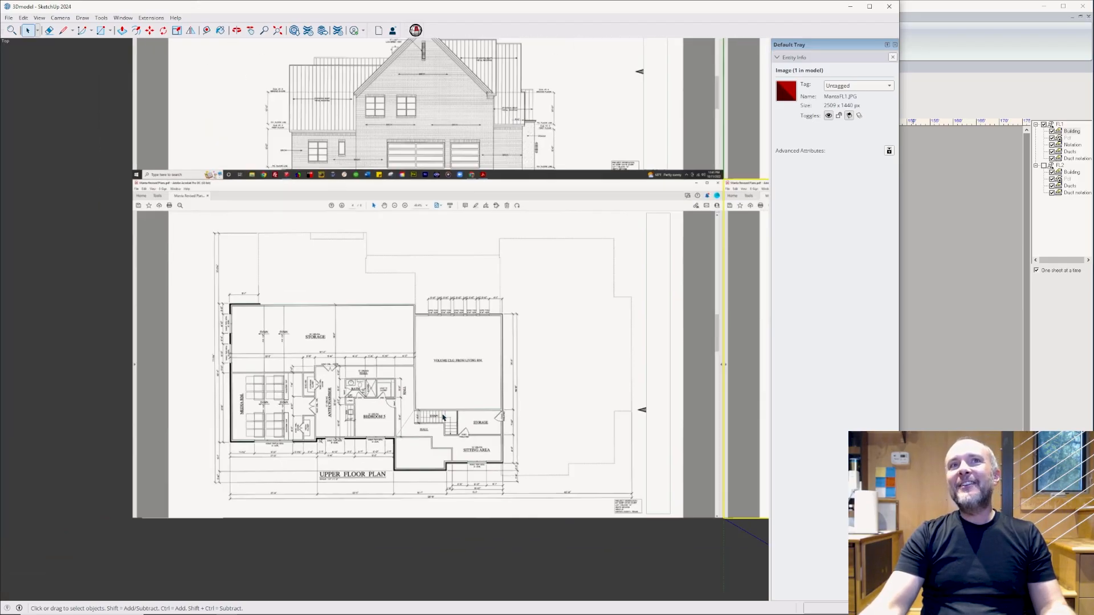
{"action": "scroll", "coordinate": [460, 97], "scroll_direction": "up", "scroll_amount": 5}
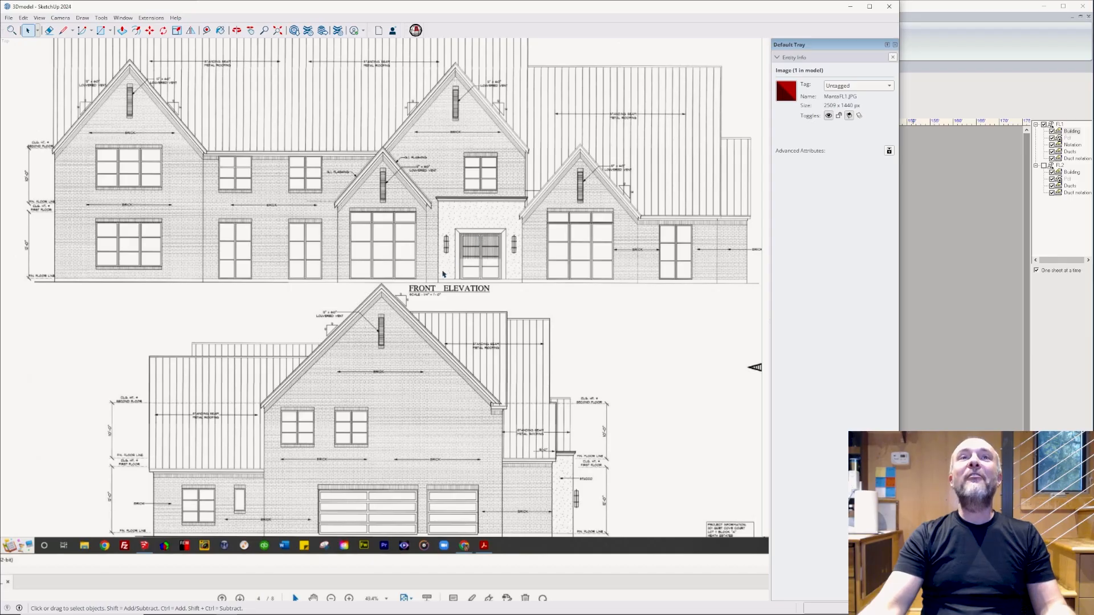
{"action": "middle_click_drag", "start_coordinate": [445, 272], "coordinate": [447, 323], "text": "shift"}
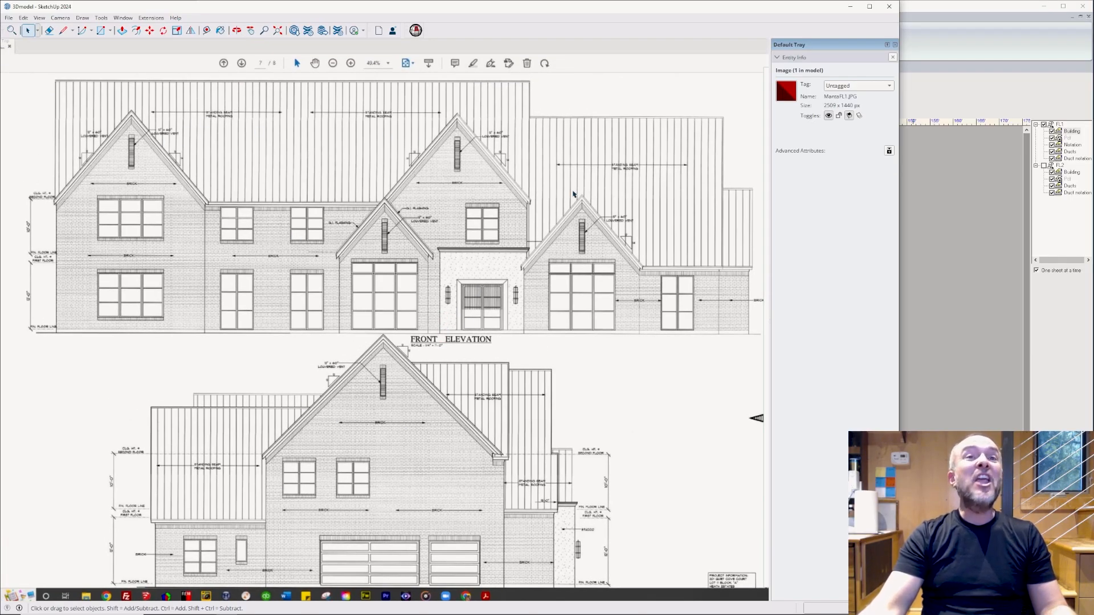
{"action": "mouse_move", "coordinate": [620, 257]}
{"action": "middle_mouse_down", "text": "shift"}
{"action": "mouse_move", "coordinate": [216, 279]}
{"action": "mouse_move", "coordinate": [389, 275]}
{"action": "mouse_move", "coordinate": [322, 279]}
{"action": "middle_mouse_up", "text": "shift"}
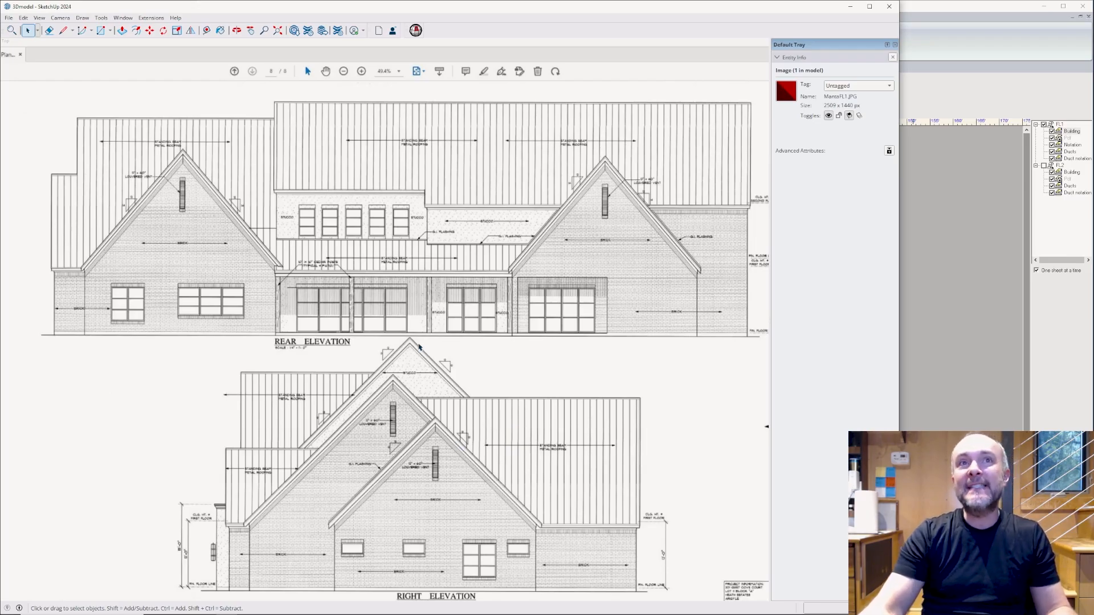
Examine the 3D massing models laid out beside the plan images, including the assembled house and the separate roof volumes.
{"action": "scroll", "coordinate": [422, 342], "scroll_direction": "down", "scroll_amount": 4}
{"action": "scroll", "coordinate": [422, 342], "scroll_direction": "down", "scroll_amount": 5}
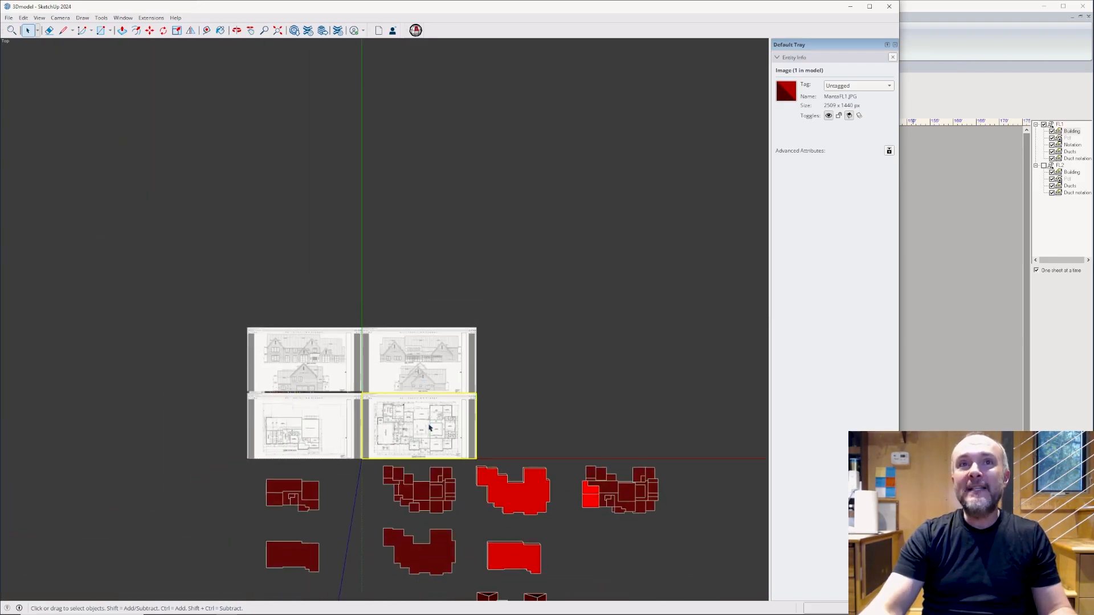
{"action": "middle_click_drag", "start_coordinate": [473, 586], "coordinate": [609, 97]}
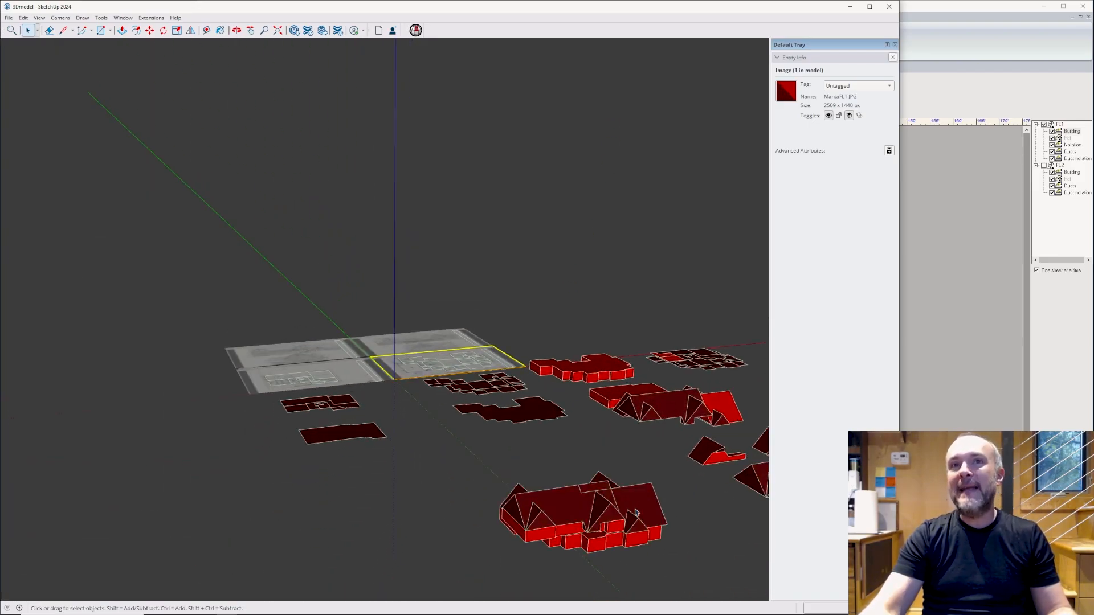
{"action": "scroll", "coordinate": [635, 510], "scroll_direction": "up", "scroll_amount": 4}
{"action": "middle_click_drag", "start_coordinate": [636, 522], "coordinate": [251, 509]}
{"action": "scroll", "coordinate": [543, 501], "scroll_direction": "down", "scroll_amount": 3}
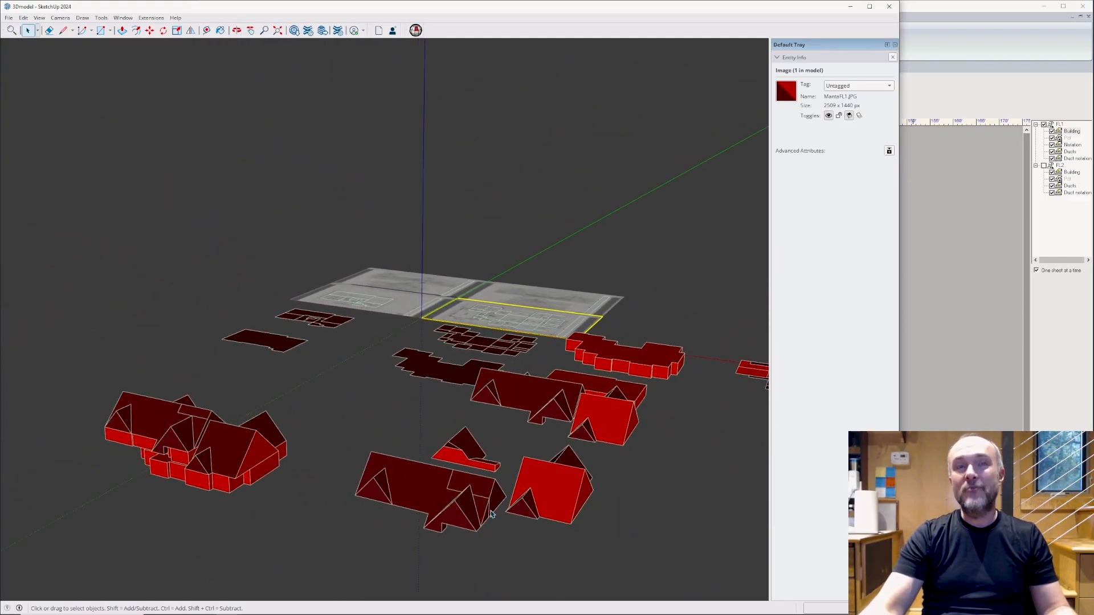
{"action": "scroll", "coordinate": [234, 523], "scroll_direction": "up", "scroll_amount": 4}
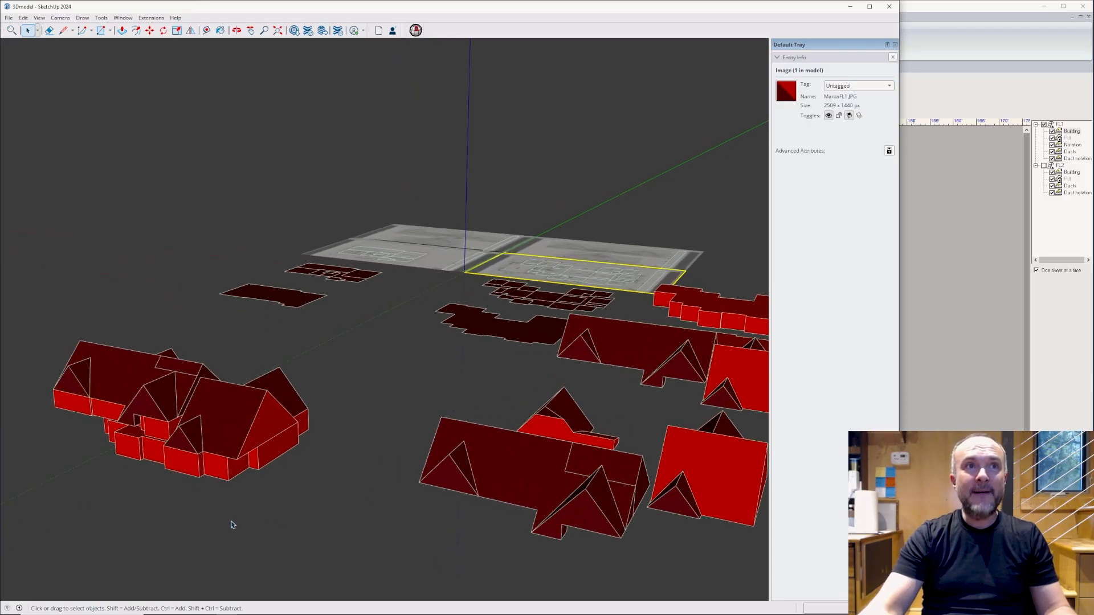
Try lifting the roof group about 43' 6" off the assembled house, and undo the move.
{"action": "left_click", "coordinate": [211, 393]}
{"action": "middle_click_drag", "start_coordinate": [122, 359], "coordinate": [464, 395]}
{"action": "key", "text": "m"}
{"action": "left_click", "coordinate": [464, 403]}
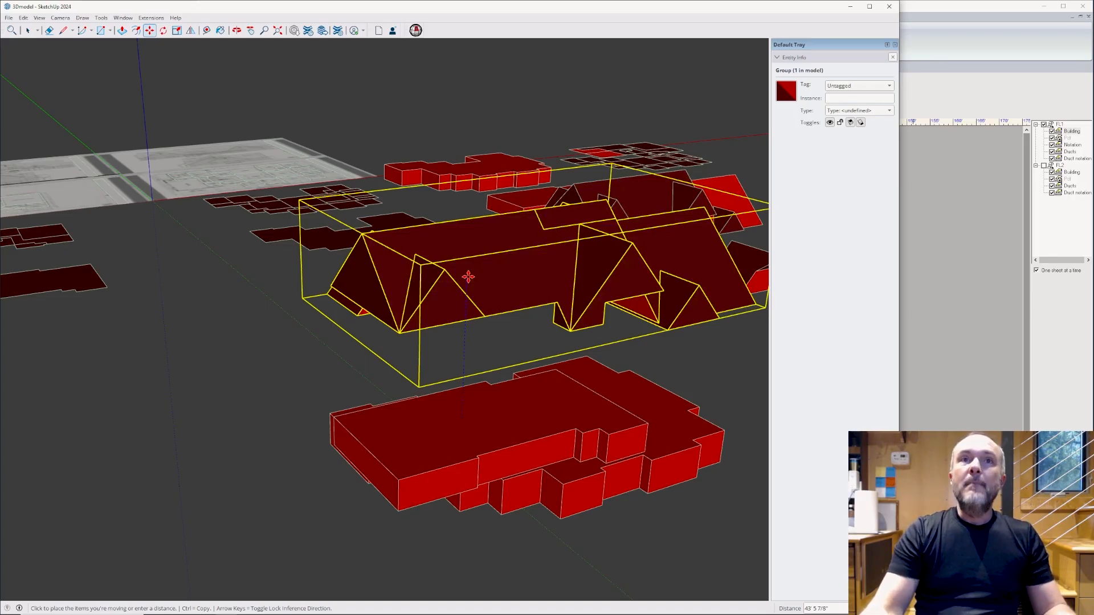
{"action": "left_click", "coordinate": [469, 277]}
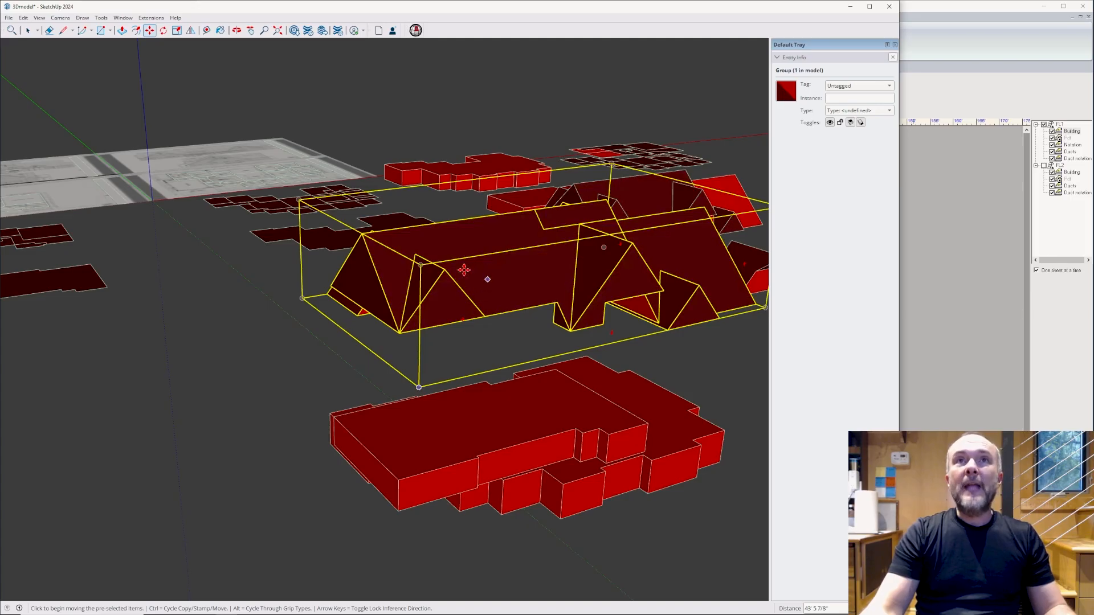
{"action": "key", "text": "ctrl+z"}
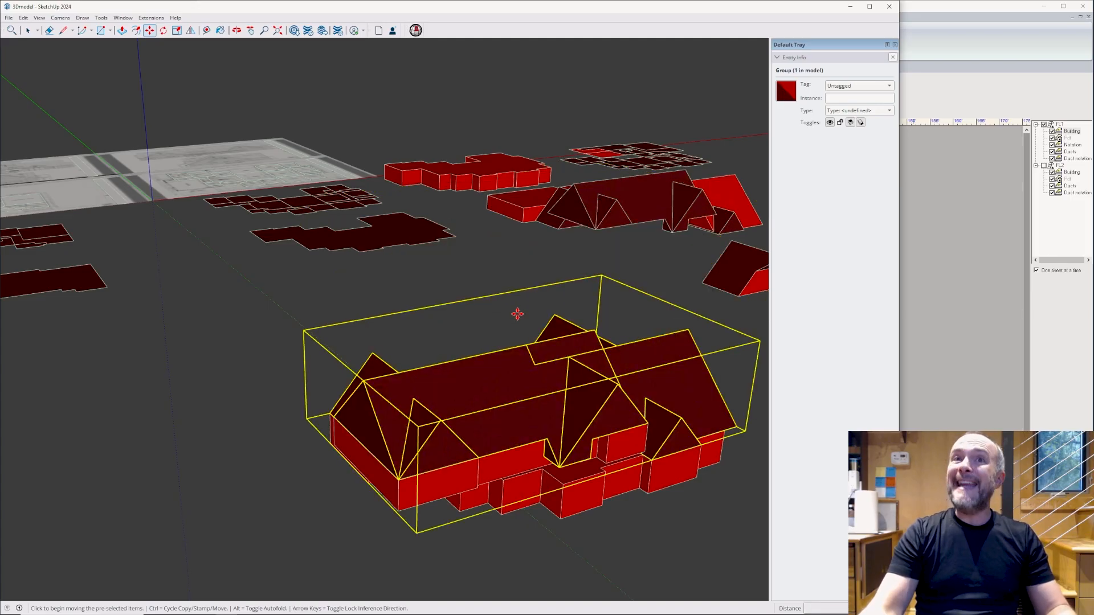
Inspect the separated roof volumes beside the assembled house, checking the main roof, the adjoining roof and the small rear solid group.
{"action": "key", "text": "space"}
{"action": "left_click", "coordinate": [367, 294]}
{"action": "middle_click_drag", "start_coordinate": [566, 391], "coordinate": [208, 419]}
{"action": "scroll", "coordinate": [211, 420], "scroll_direction": "down", "scroll_amount": 3}
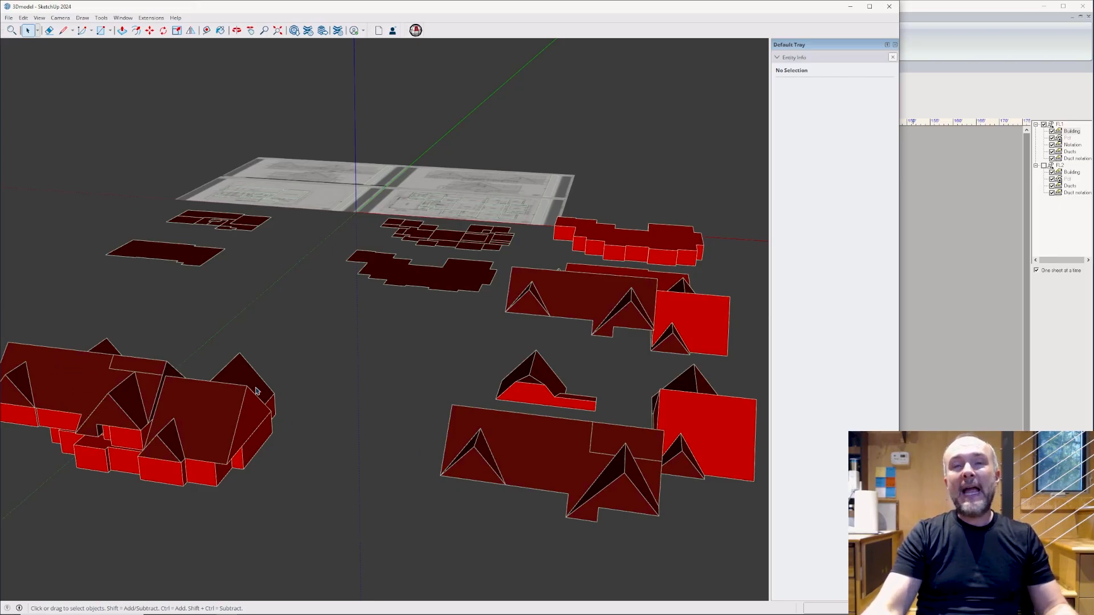
{"action": "left_click", "coordinate": [541, 456]}
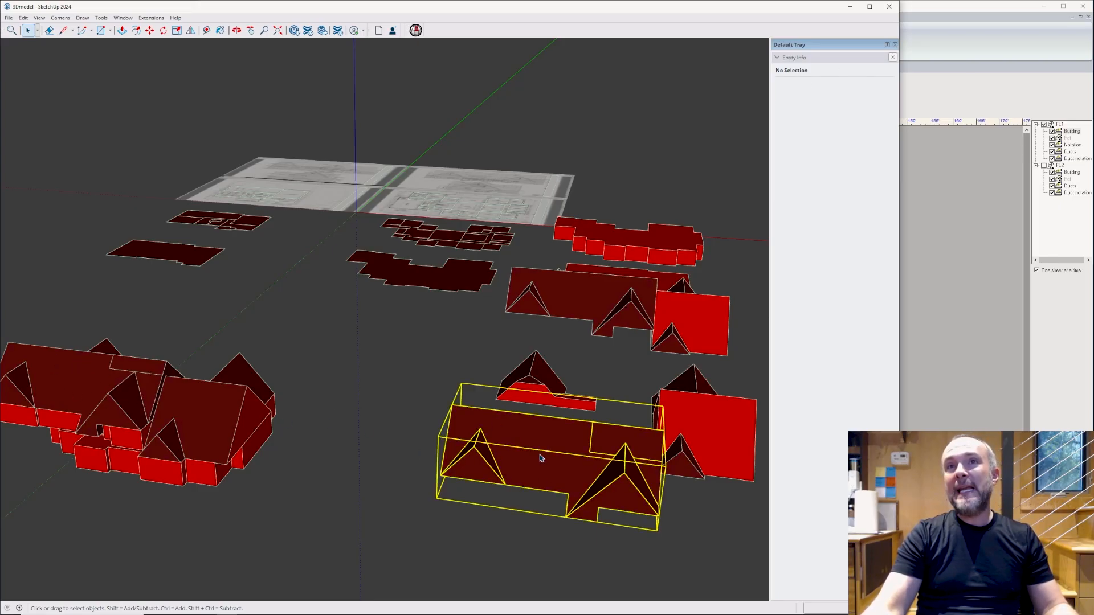
{"action": "left_click", "coordinate": [737, 408]}
{"action": "left_click", "coordinate": [541, 391]}
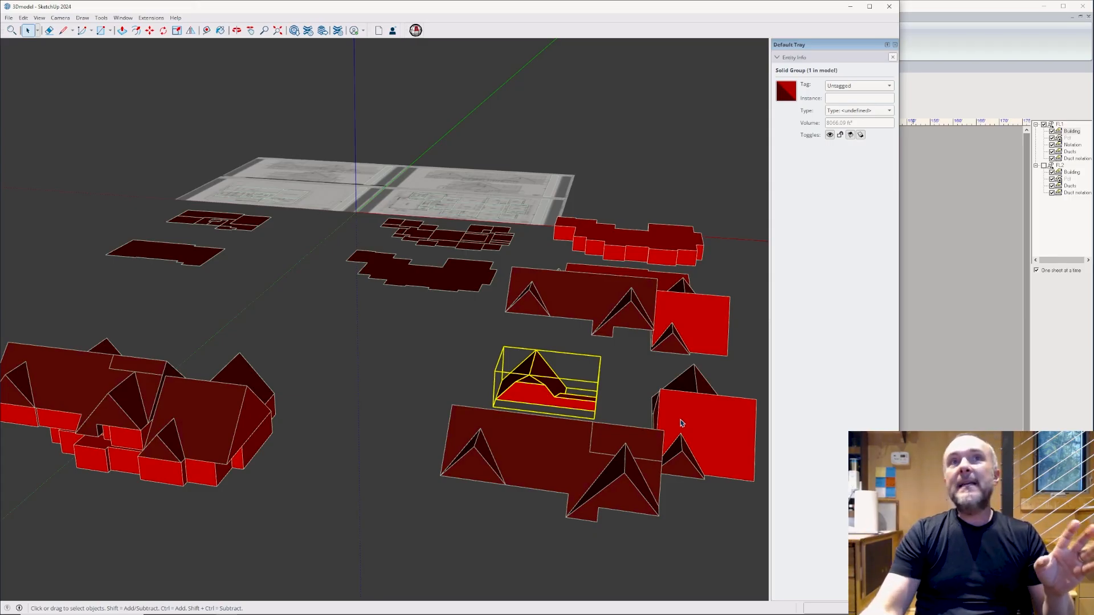
Examine the front of the assembled house model up close and select its roof group.
{"action": "scroll", "coordinate": [610, 425], "scroll_direction": "down", "scroll_amount": 1}
{"action": "scroll", "coordinate": [63, 429], "scroll_direction": "up", "scroll_amount": 3}
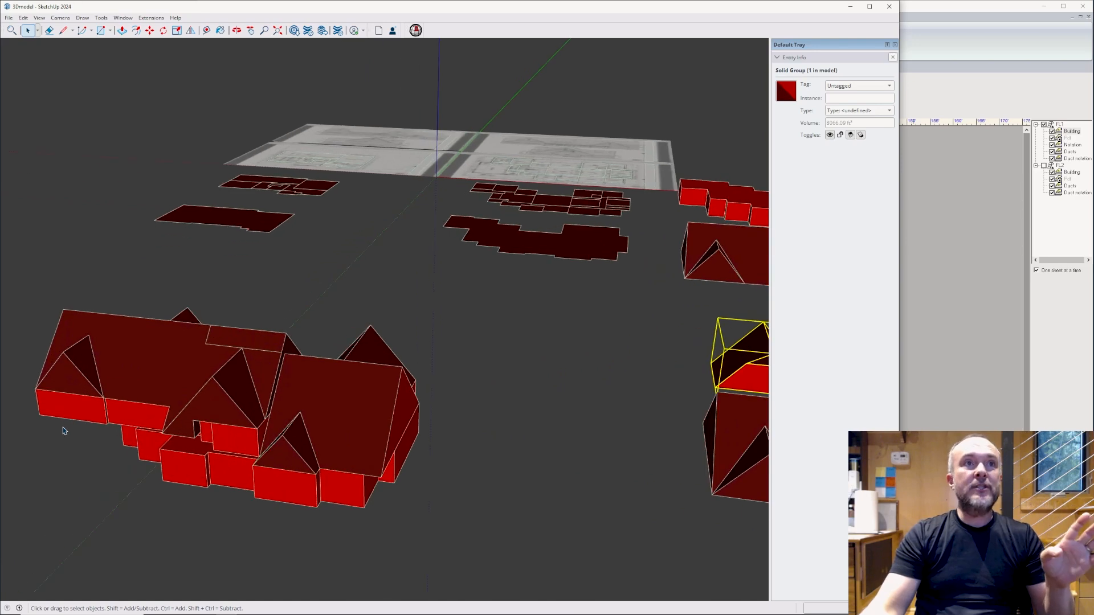
{"action": "scroll", "coordinate": [98, 429], "scroll_direction": "up", "scroll_amount": 2}
{"action": "middle_click_drag", "start_coordinate": [131, 433], "coordinate": [419, 384]}
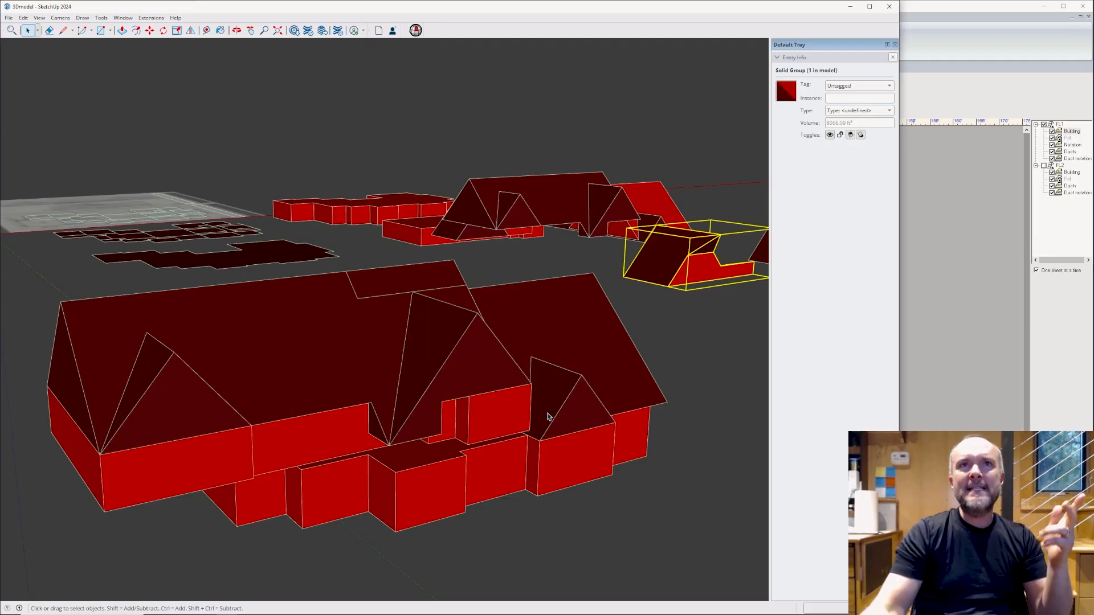
{"action": "left_click", "coordinate": [563, 334]}
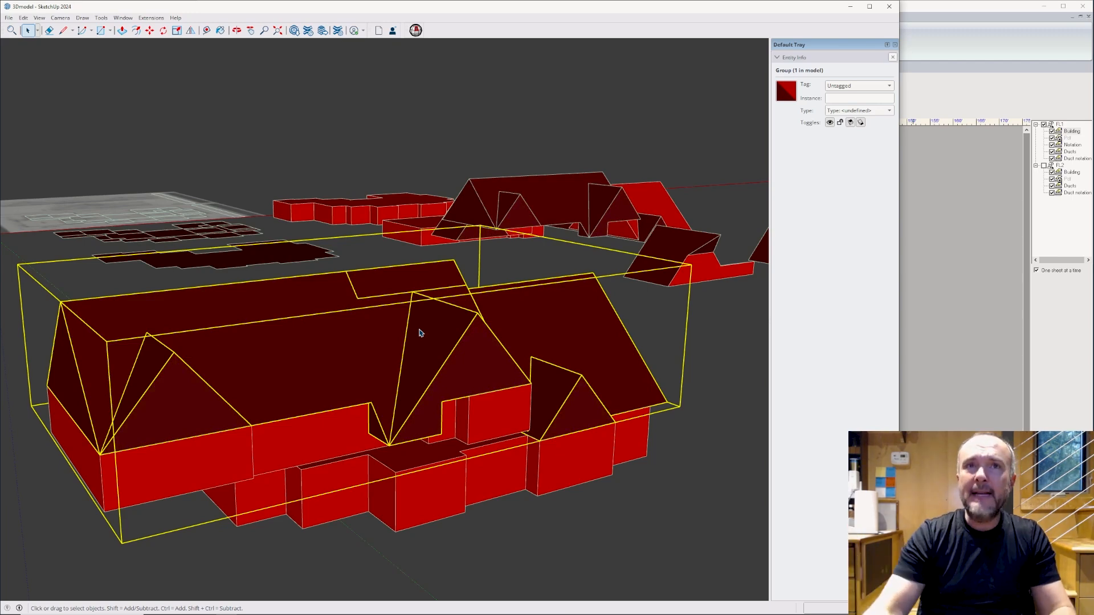
Switch to the Right-Suite Universal drawing and display the FL2 upper floor sheet.
{"action": "left_click", "coordinate": [923, 103]}
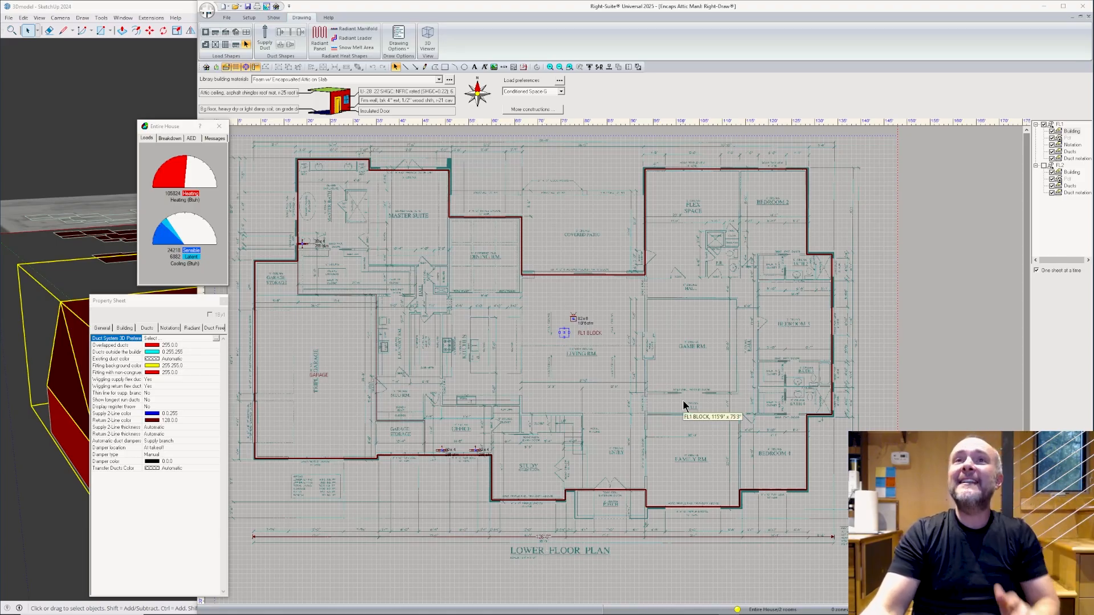
{"action": "left_click", "coordinate": [1045, 167]}
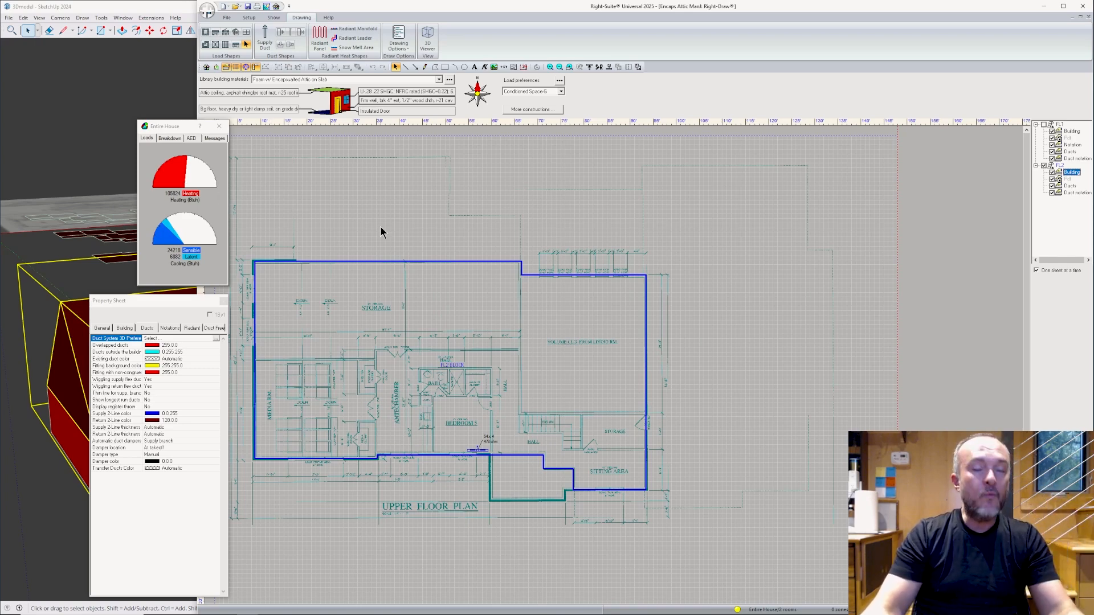
Review the job notes and location data in the project information, and return to the Right-Draw floor plan.
{"action": "key", "text": "ctrl+Tab"}
{"action": "scroll", "coordinate": [504, 305], "scroll_direction": "down", "scroll_amount": 3}
{"action": "scroll", "coordinate": [504, 308], "scroll_direction": "down", "scroll_amount": 3}
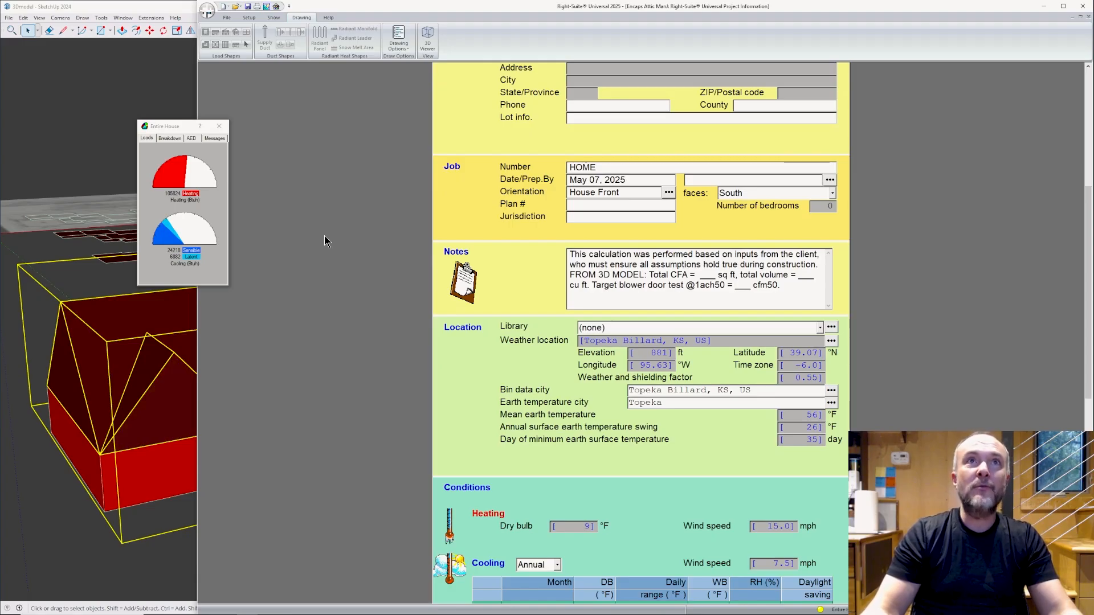
{"action": "left_click", "coordinate": [269, 16]}
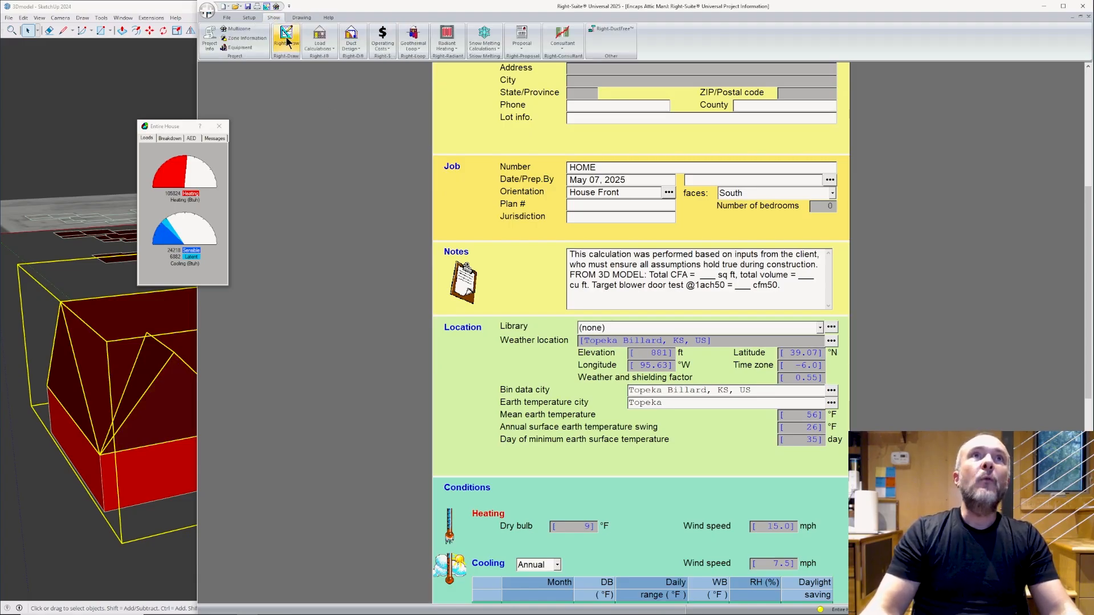
{"action": "left_click", "coordinate": [284, 38]}
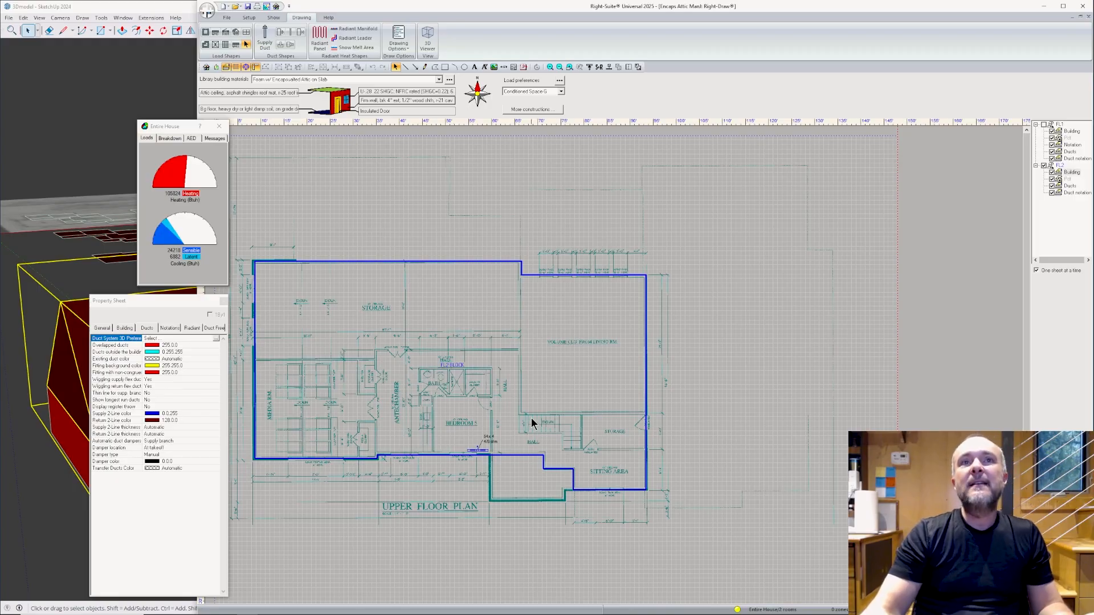
Review the encapsulated attic ceiling construction assigned to the FL2 BLOCK room.
{"action": "left_click", "coordinate": [102, 329]}
{"action": "left_click", "coordinate": [467, 328]}
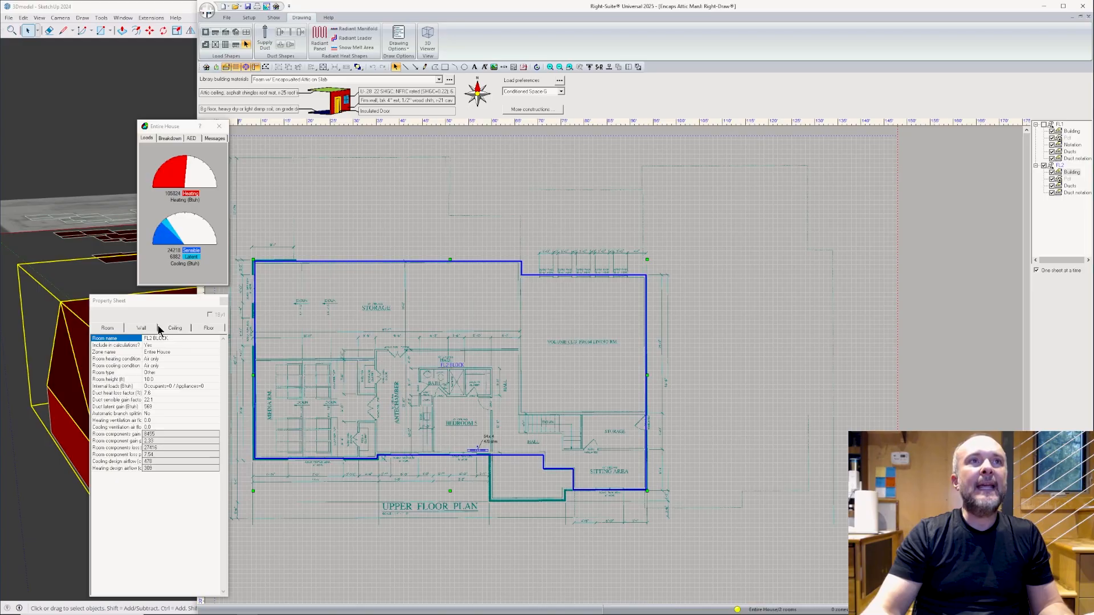
{"action": "left_click", "coordinate": [173, 328]}
{"action": "double_click", "coordinate": [163, 338]}
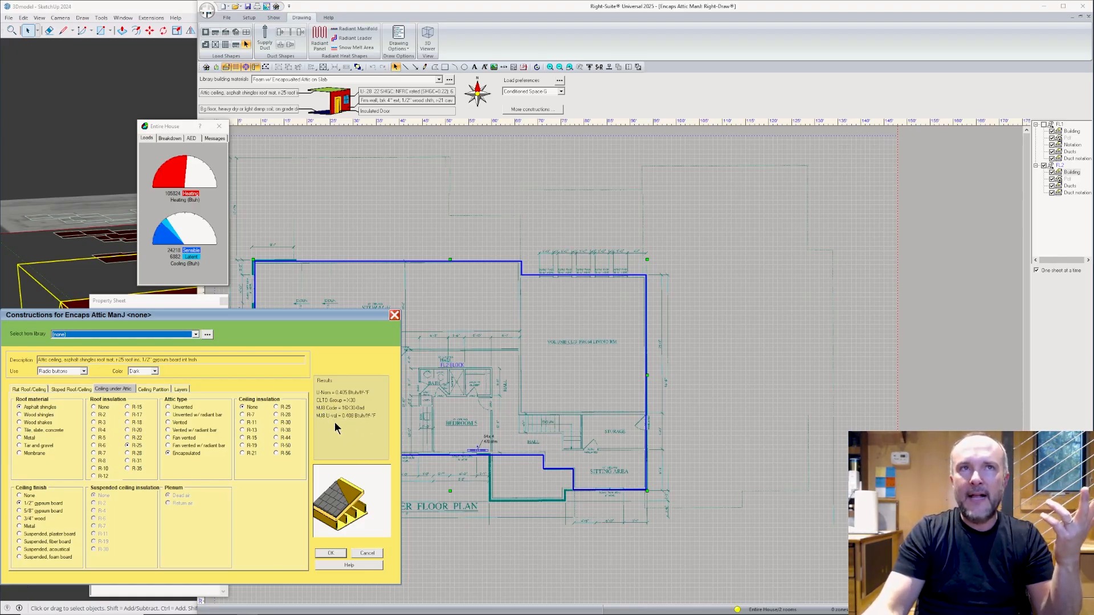
{"action": "left_click", "coordinate": [331, 554]}
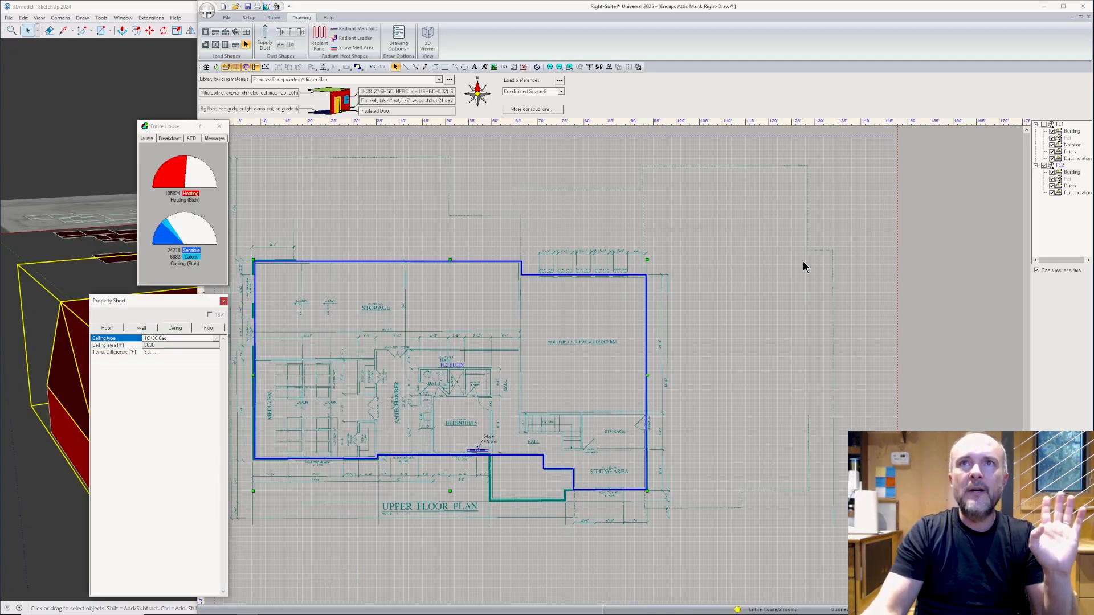
Display the FL1 sheet and check the ceiling properties of the garage and the FL1 BLOCK room.
{"action": "left_click", "coordinate": [1071, 132]}
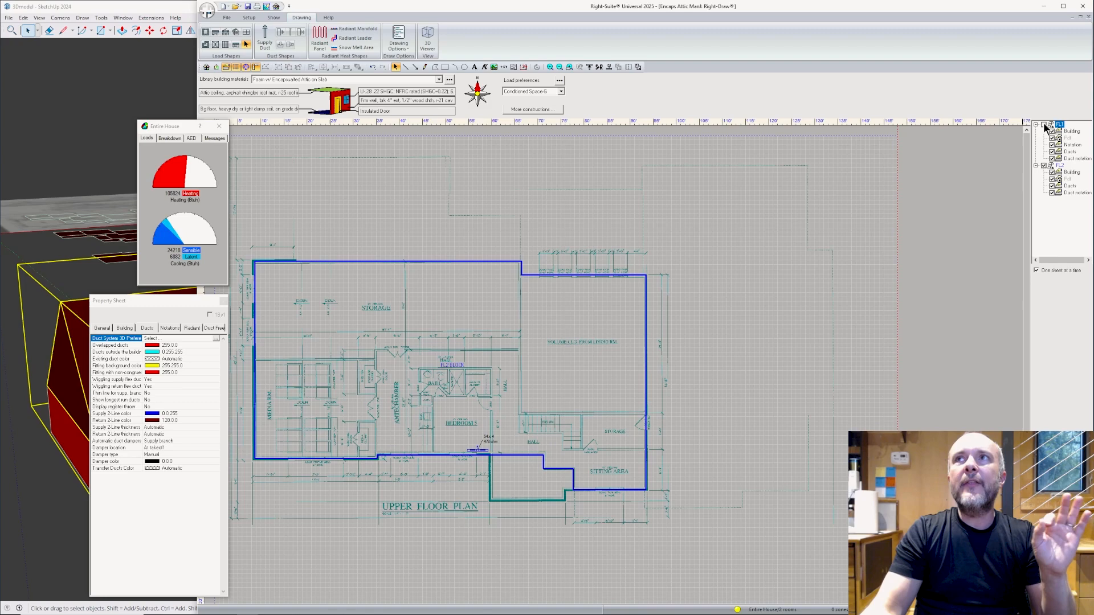
{"action": "left_click", "coordinate": [292, 384]}
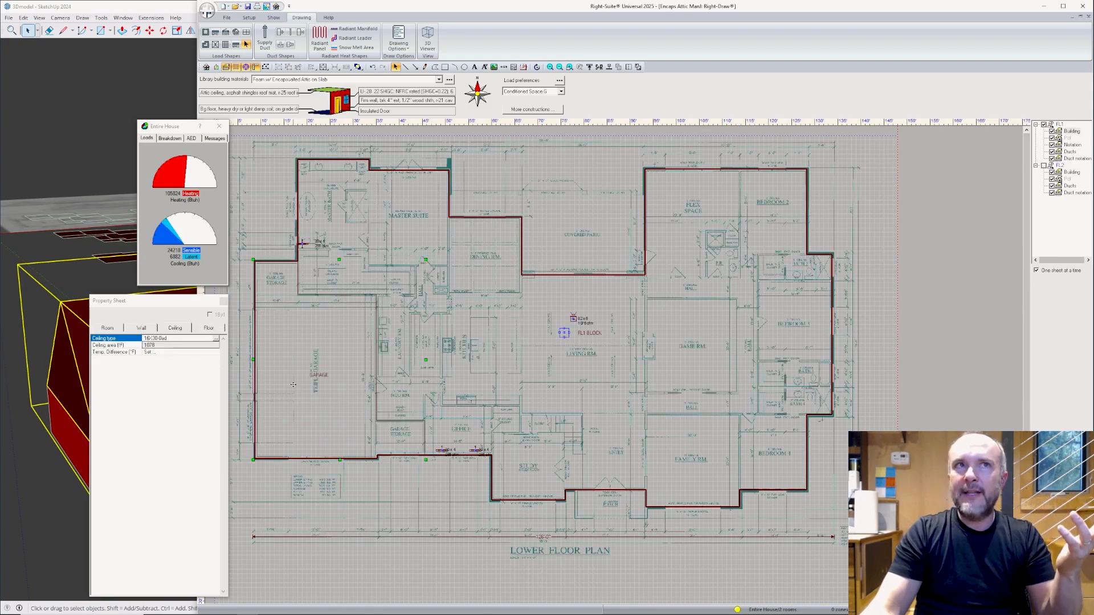
{"action": "left_click", "coordinate": [429, 337]}
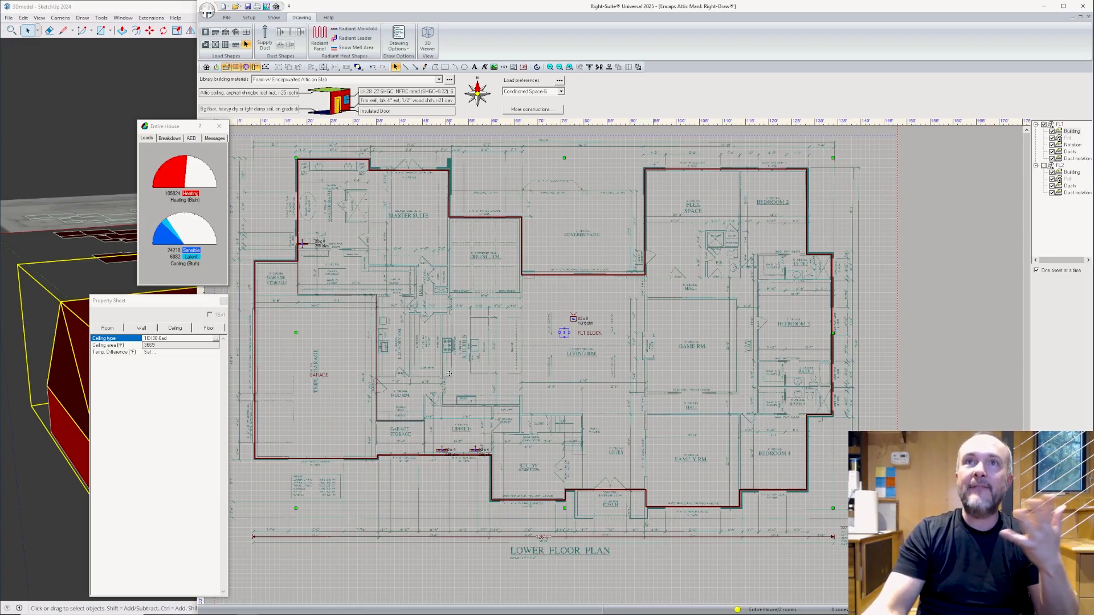
Review the exterior construction assigned as Wall 1 of the FL1 BLOCK room.
{"action": "left_click", "coordinate": [151, 330]}
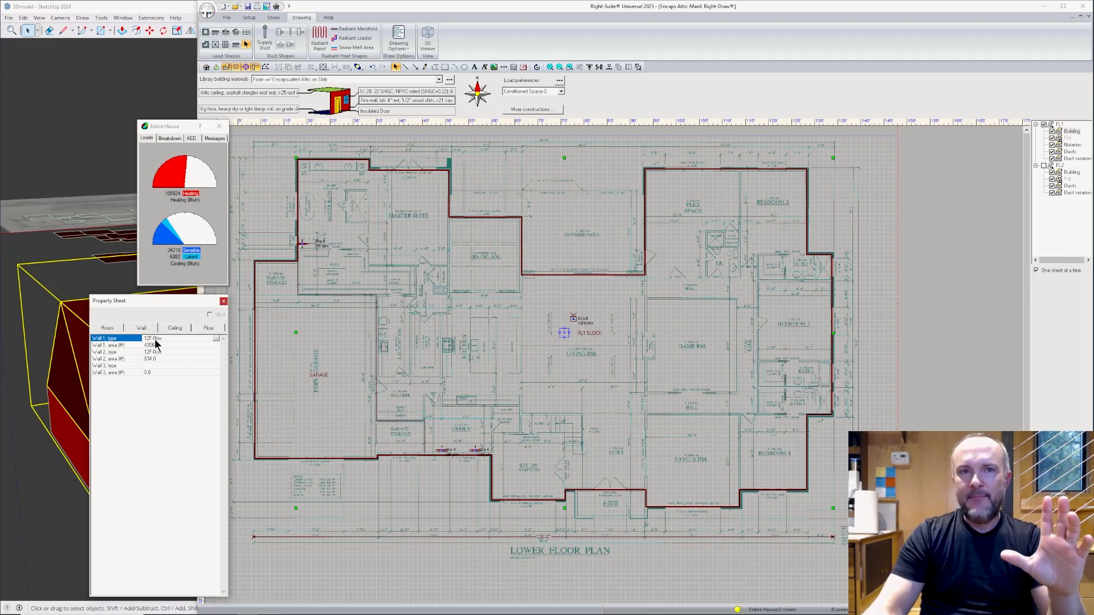
{"action": "double_click", "coordinate": [155, 340]}
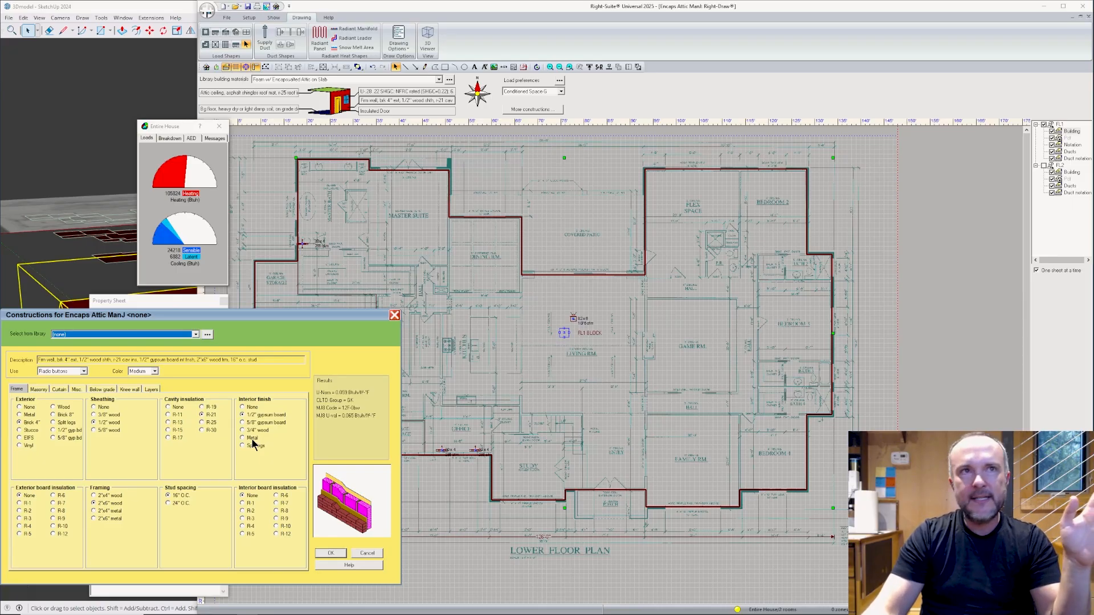
{"action": "left_click", "coordinate": [329, 554]}
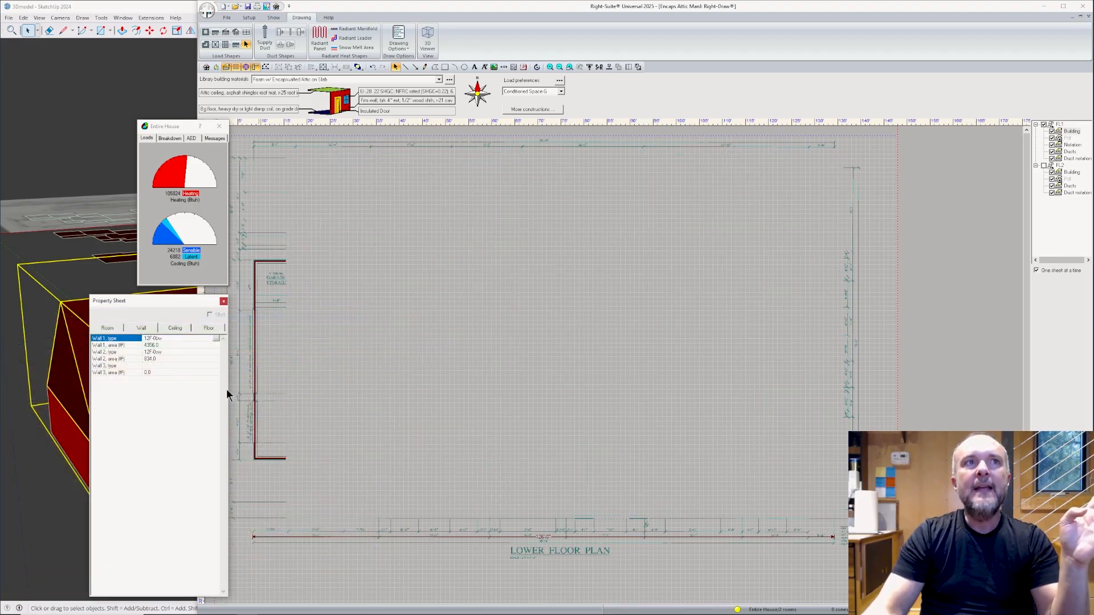
Review the Wall 2 partition construction of the FL1 BLOCK room and its adjacent space temperatures.
{"action": "double_click", "coordinate": [152, 353]}
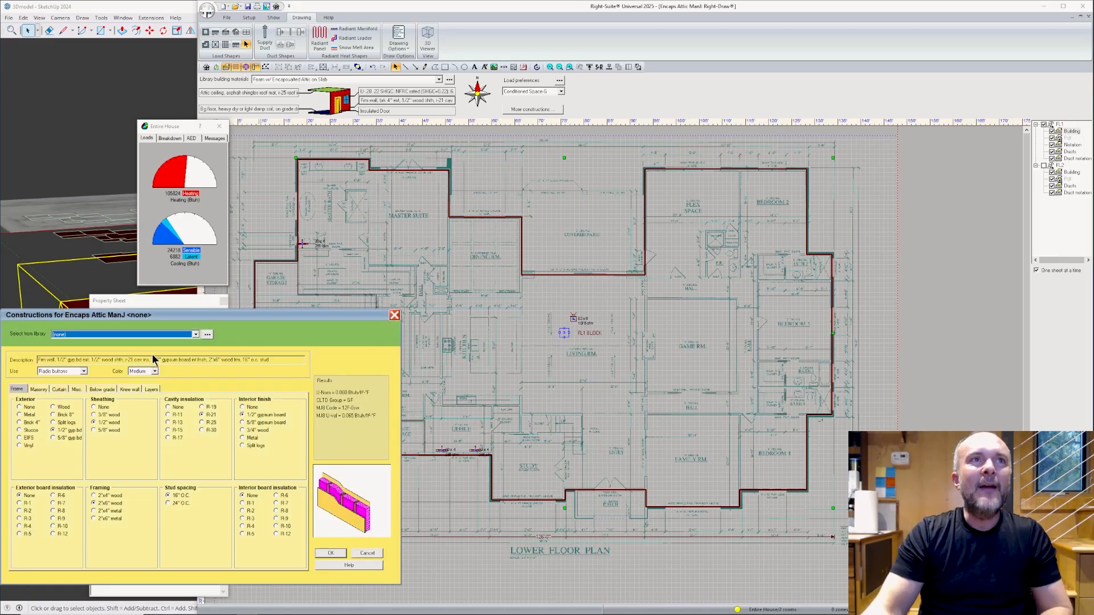
{"action": "left_click", "coordinate": [330, 553]}
{"action": "left_click_drag", "start_coordinate": [171, 399], "coordinate": [493, 281]}
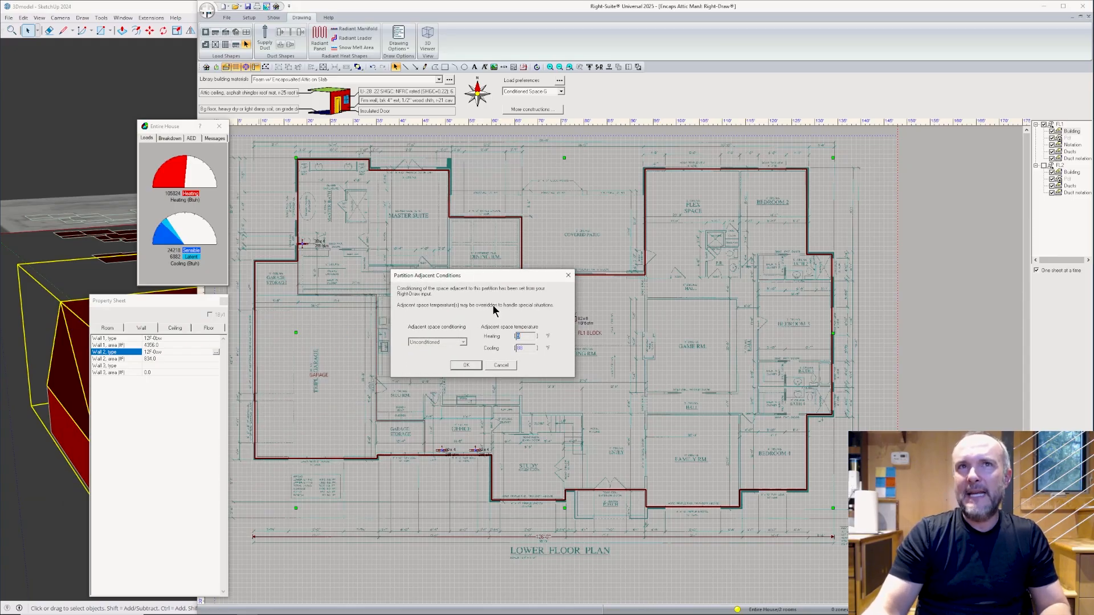
{"action": "left_click", "coordinate": [529, 337]}
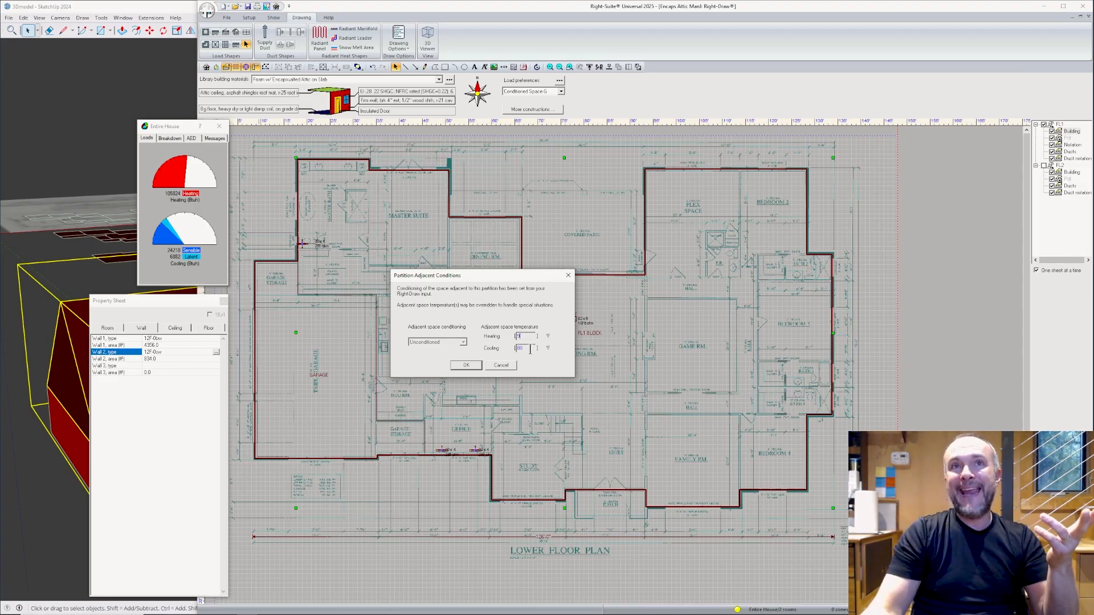
{"action": "left_click", "coordinate": [466, 365]}
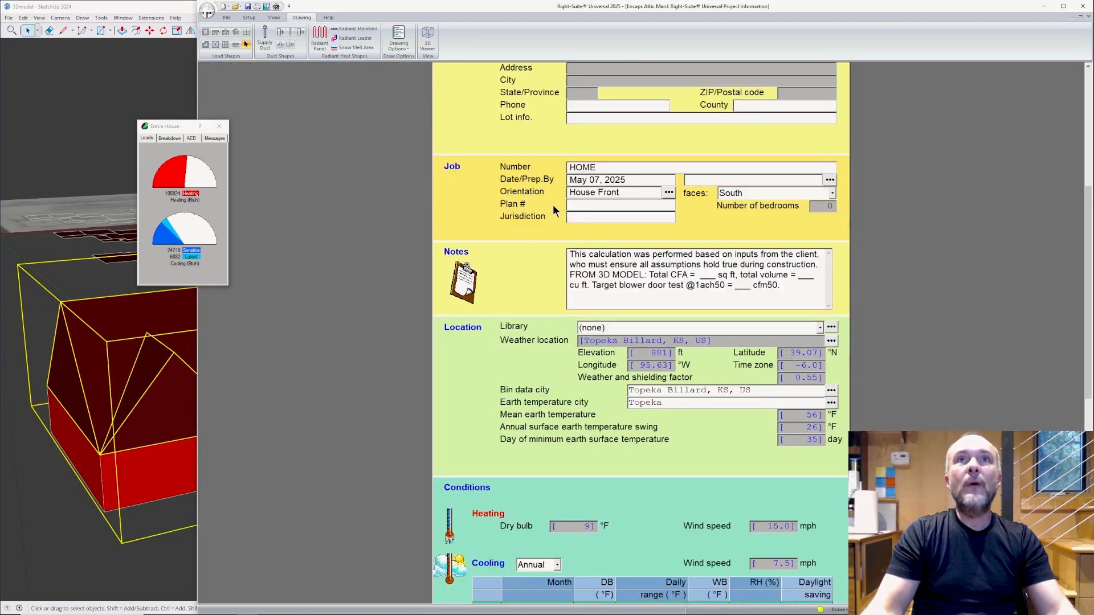
Check the heating and cooling design conditions in the project information, and reselect the FL1 BLOCK room in the drawing.
{"action": "scroll", "coordinate": [554, 332], "scroll_direction": "down", "scroll_amount": 3}
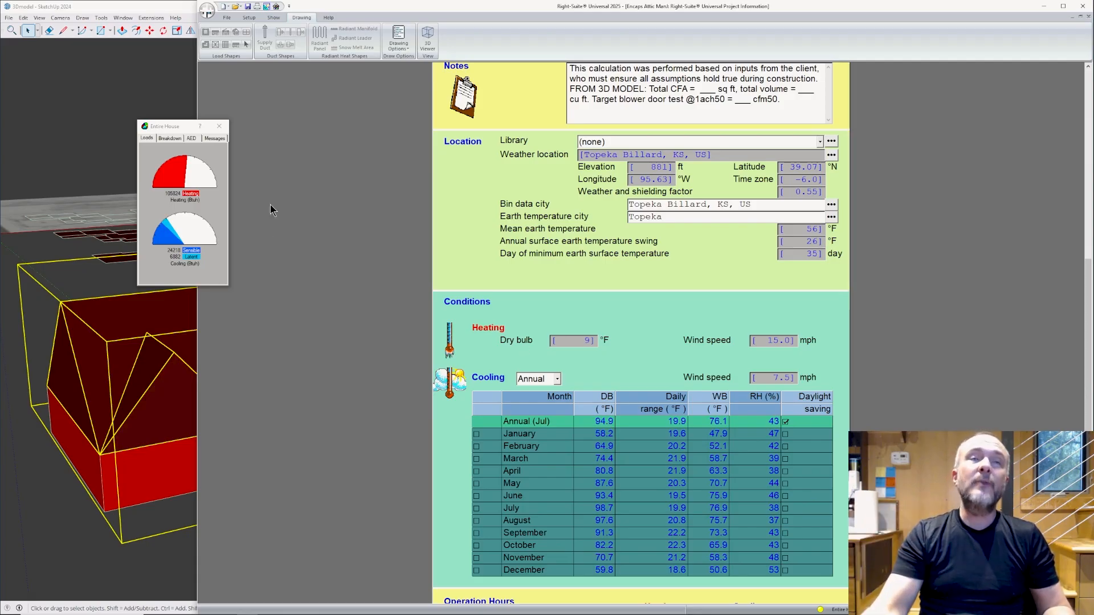
{"action": "left_click", "coordinate": [273, 19]}
{"action": "left_click", "coordinate": [290, 43]}
{"action": "left_click", "coordinate": [557, 414]}
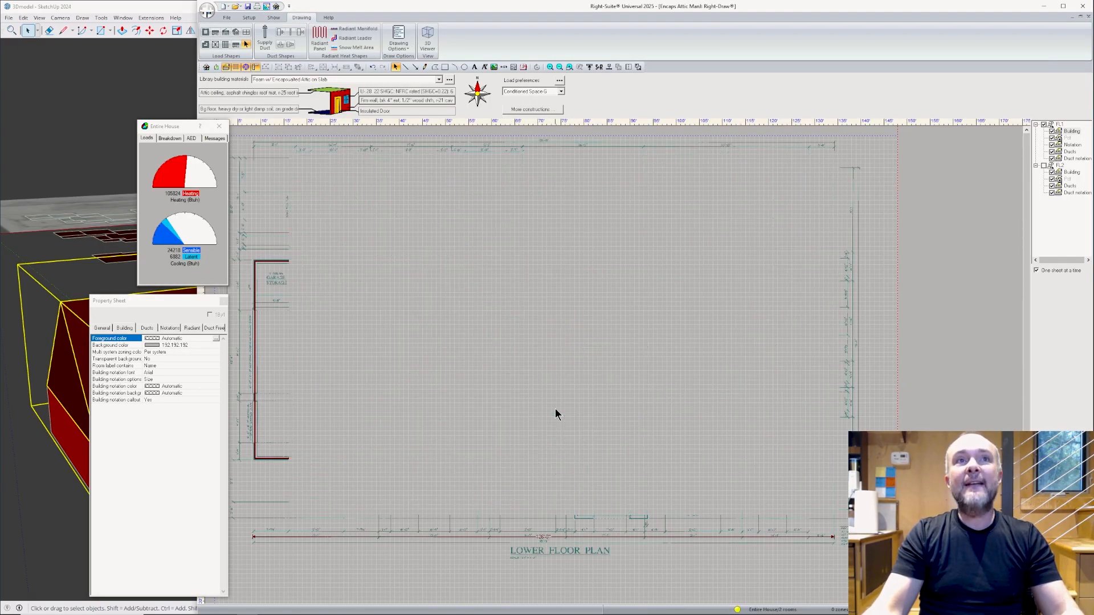
Set the adjacent space heating temperature of the FL1 BLOCK room's Wall 2 partition to 14 °F.
{"action": "double_click", "coordinate": [159, 353]}
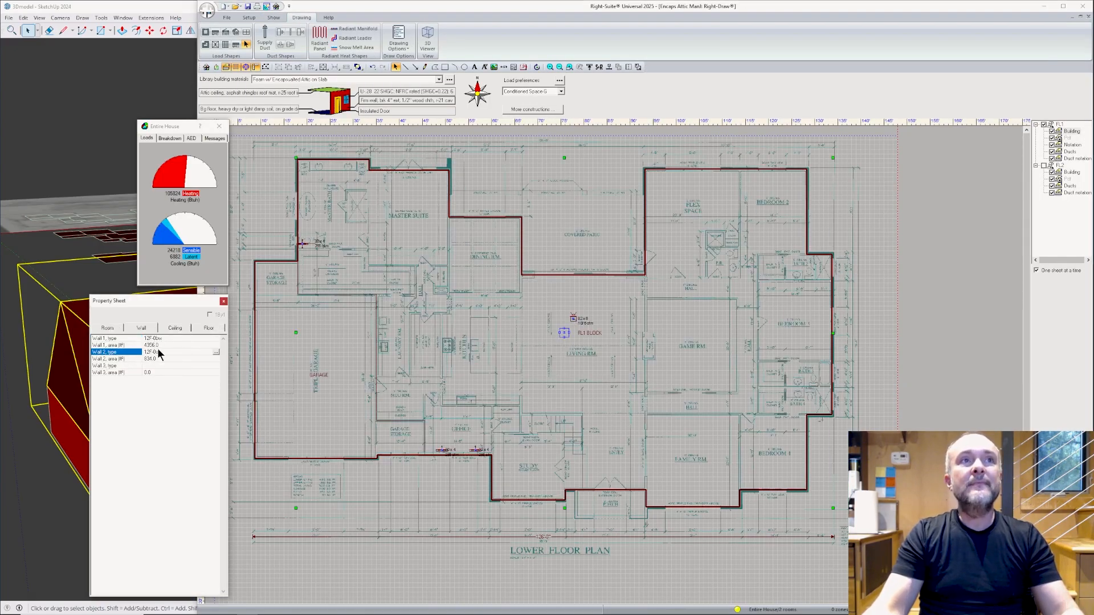
{"action": "left_click", "coordinate": [335, 554]}
{"action": "left_click_drag", "start_coordinate": [224, 402], "coordinate": [626, 257]}
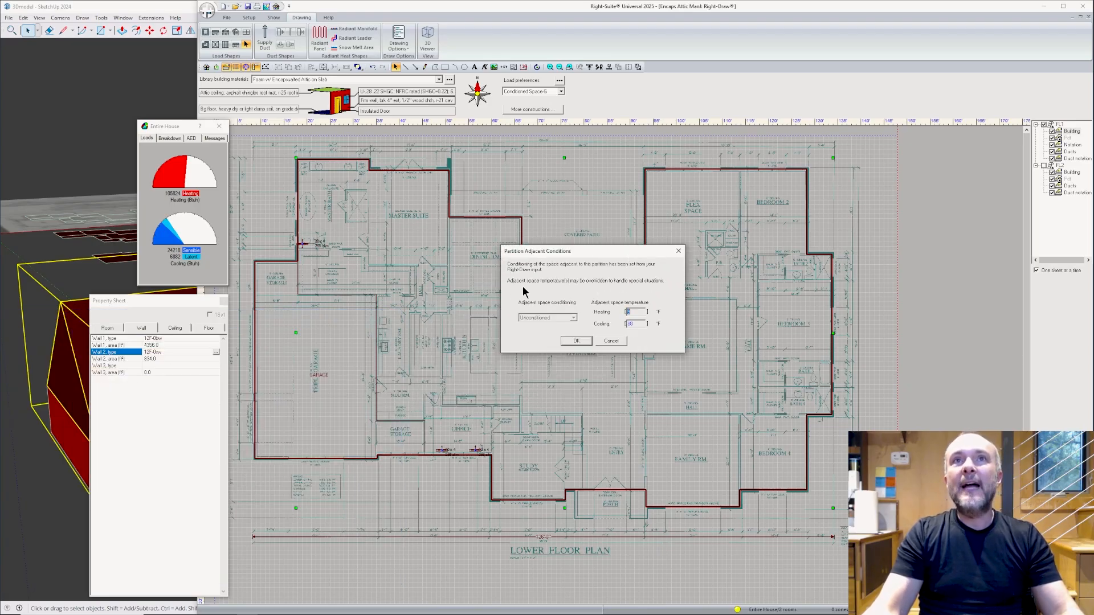
{"action": "left_click", "coordinate": [637, 313]}
{"action": "left_click_drag", "start_coordinate": [637, 313], "coordinate": [621, 316]}
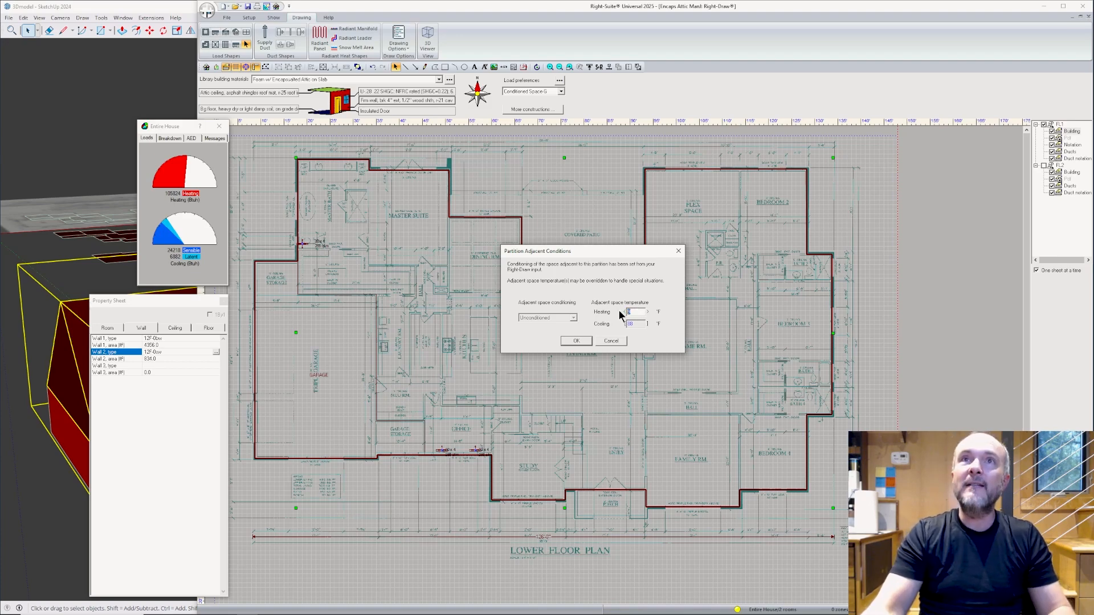
{"action": "type", "text": "12"}
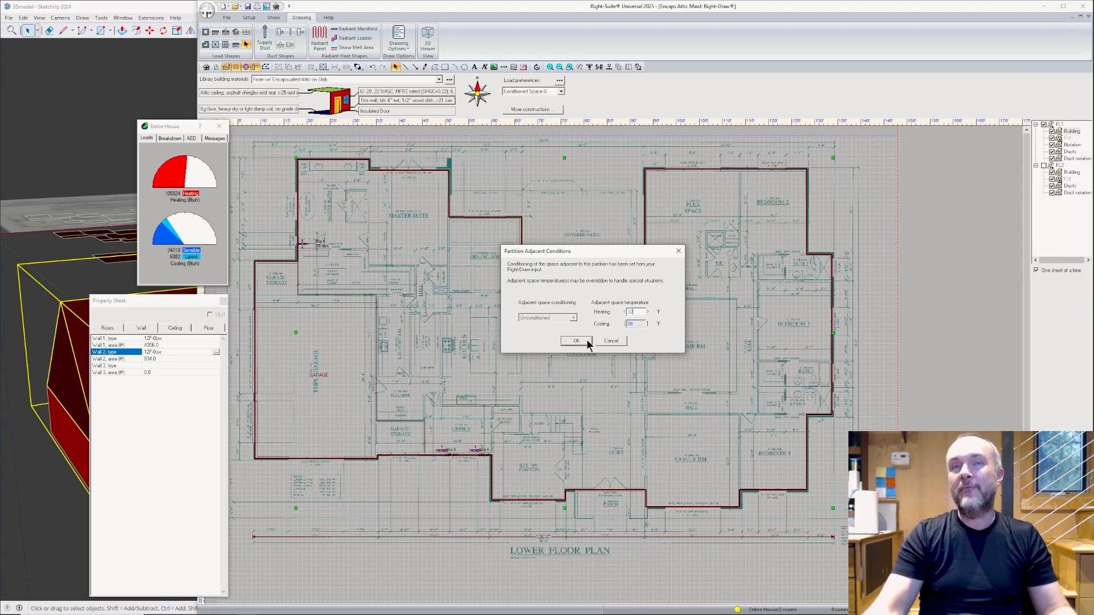
{"action": "left_click_drag", "start_coordinate": [637, 313], "coordinate": [625, 316]}
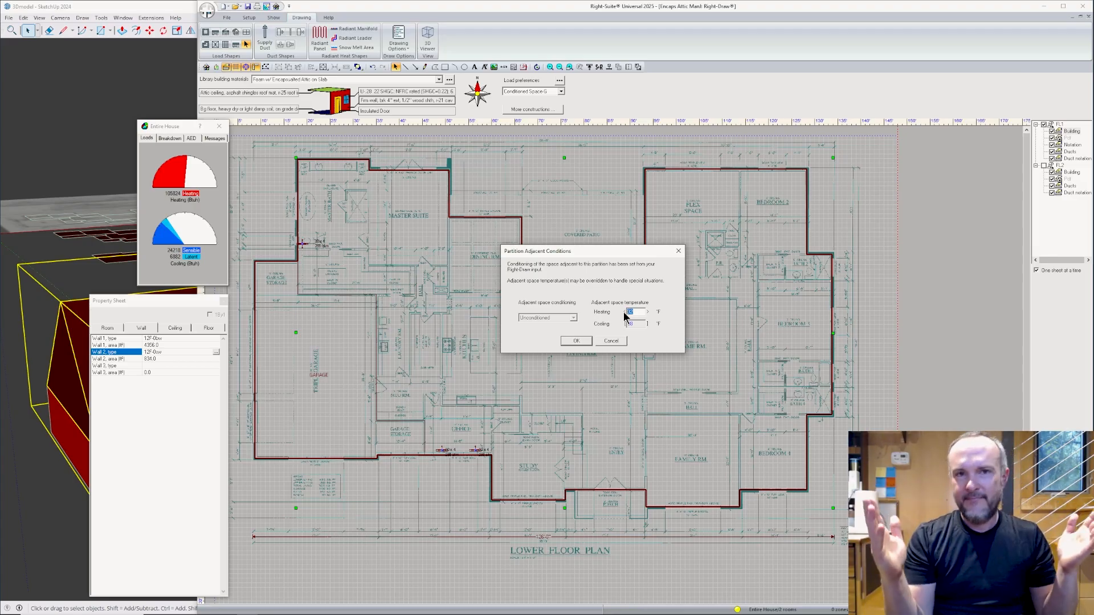
{"action": "type", "text": "14"}
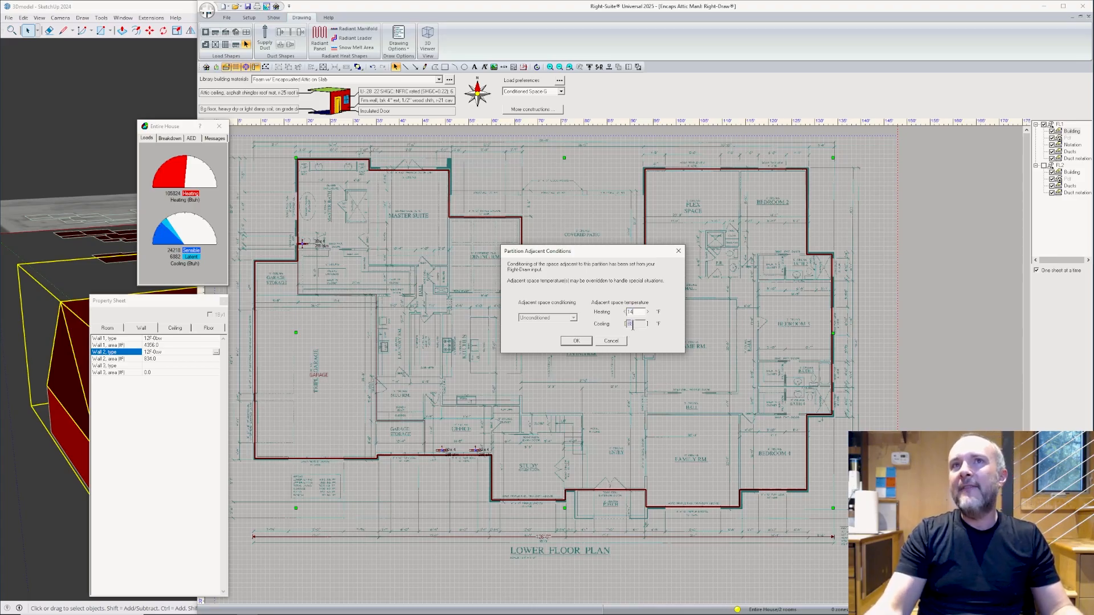
{"action": "left_click", "coordinate": [576, 341]}
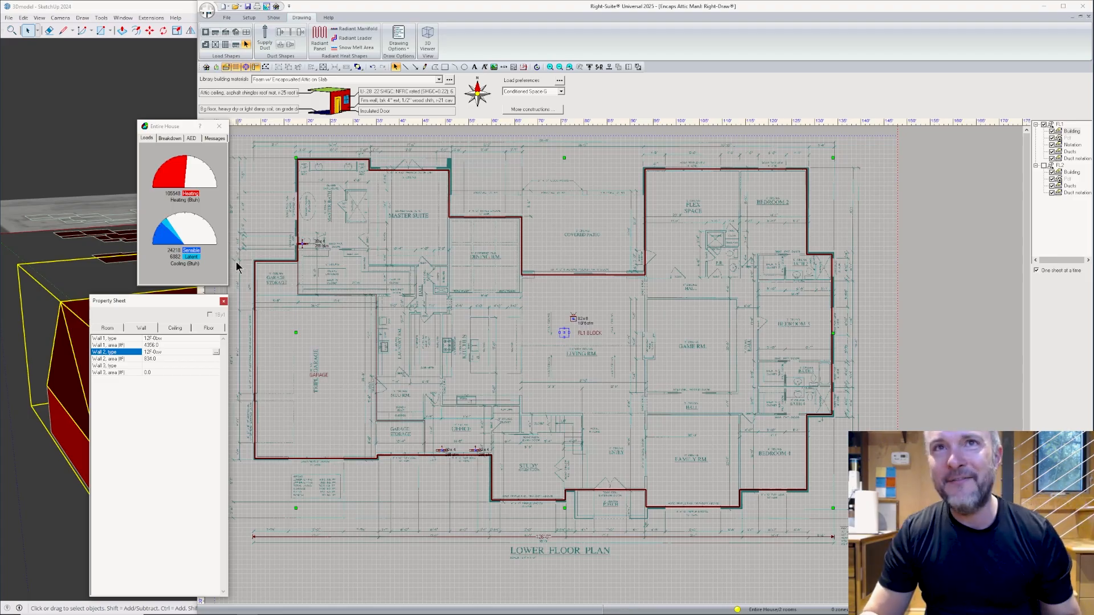
Display the FL2 sheet and examine the encapsulated attic ceiling construction of the FL2 BLOCK room.
{"action": "left_click", "coordinate": [885, 209]}
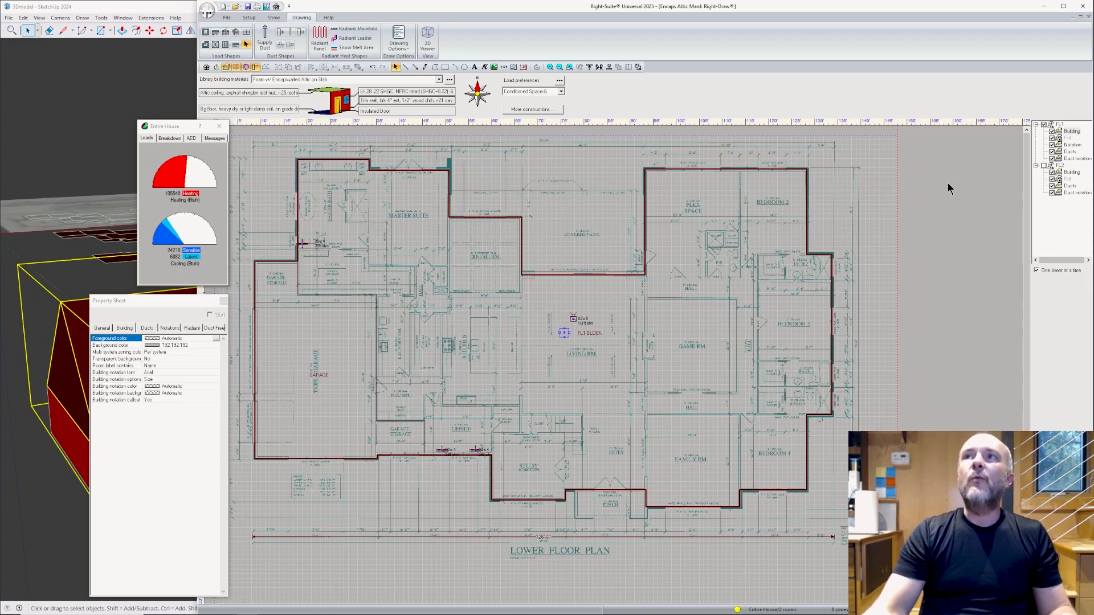
{"action": "left_click", "coordinate": [1044, 166]}
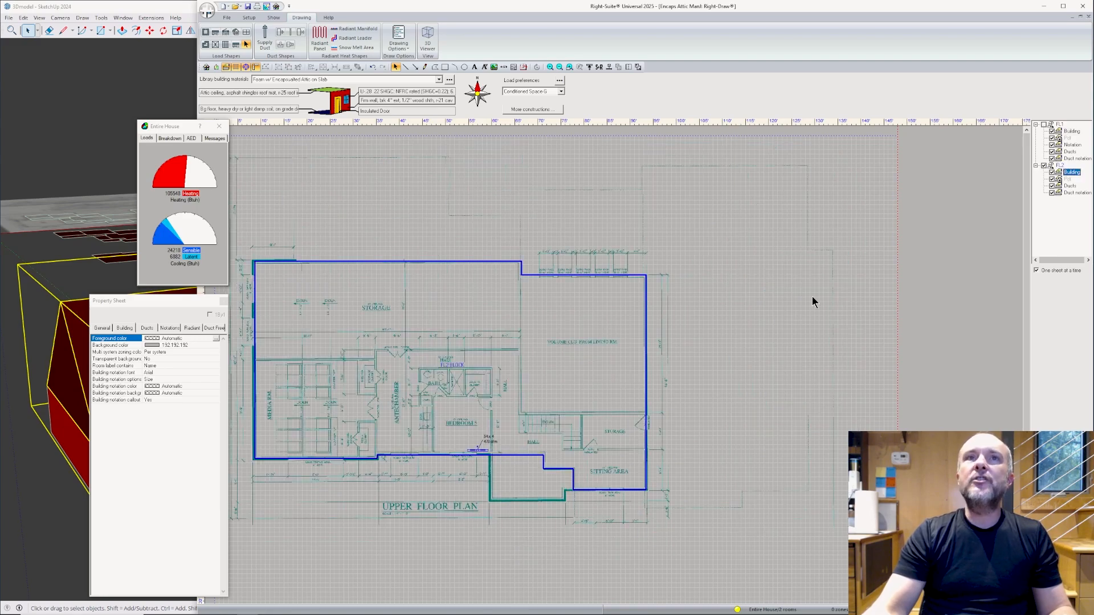
{"action": "left_click", "coordinate": [546, 340]}
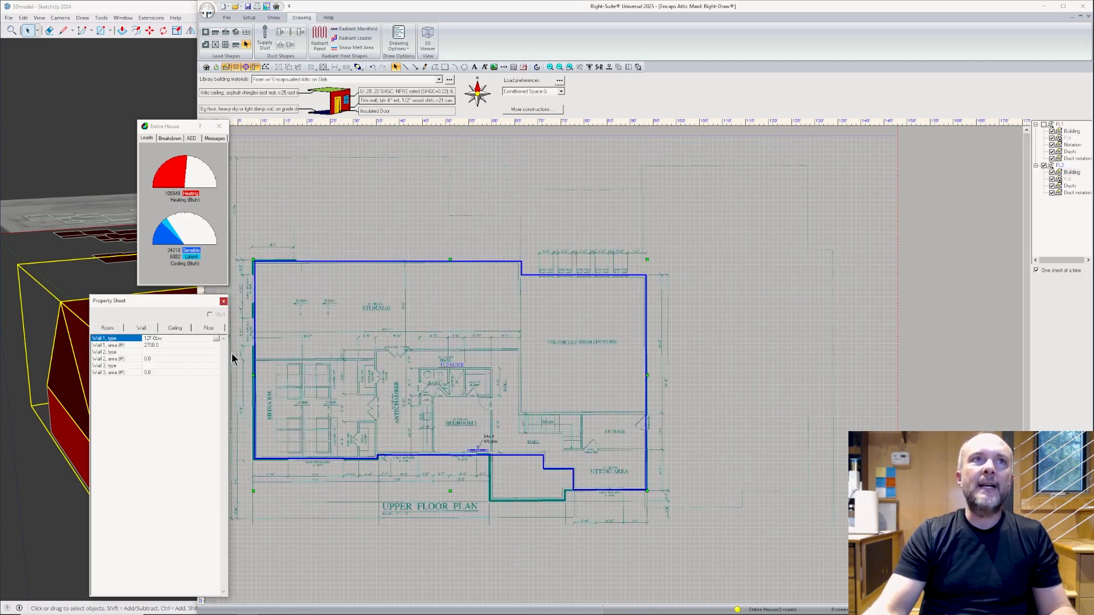
{"action": "left_click", "coordinate": [174, 329]}
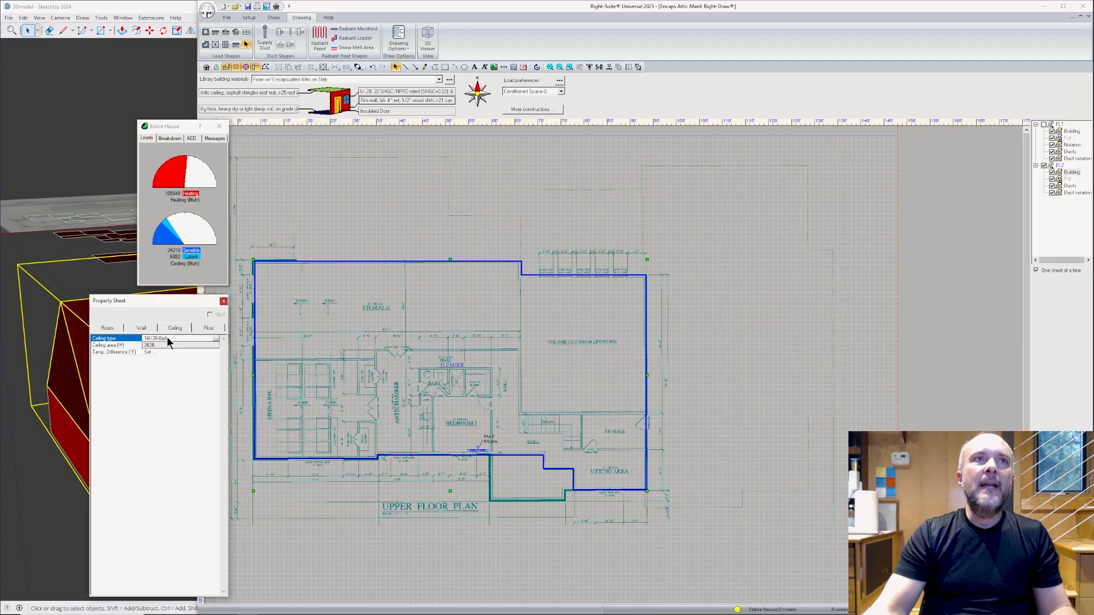
{"action": "double_click", "coordinate": [168, 339]}
{"action": "left_click_drag", "start_coordinate": [178, 315], "coordinate": [247, 314]}
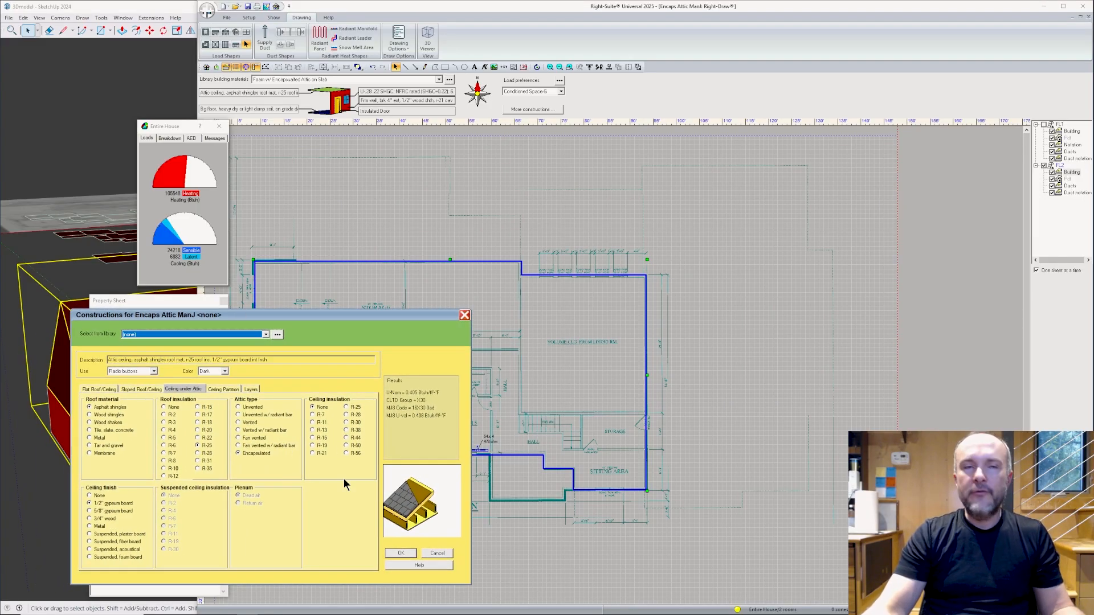
Switch to the SketchUp model and measure the combined area of the attic group's floor faces from below.
{"action": "left_click", "coordinate": [105, 110]}
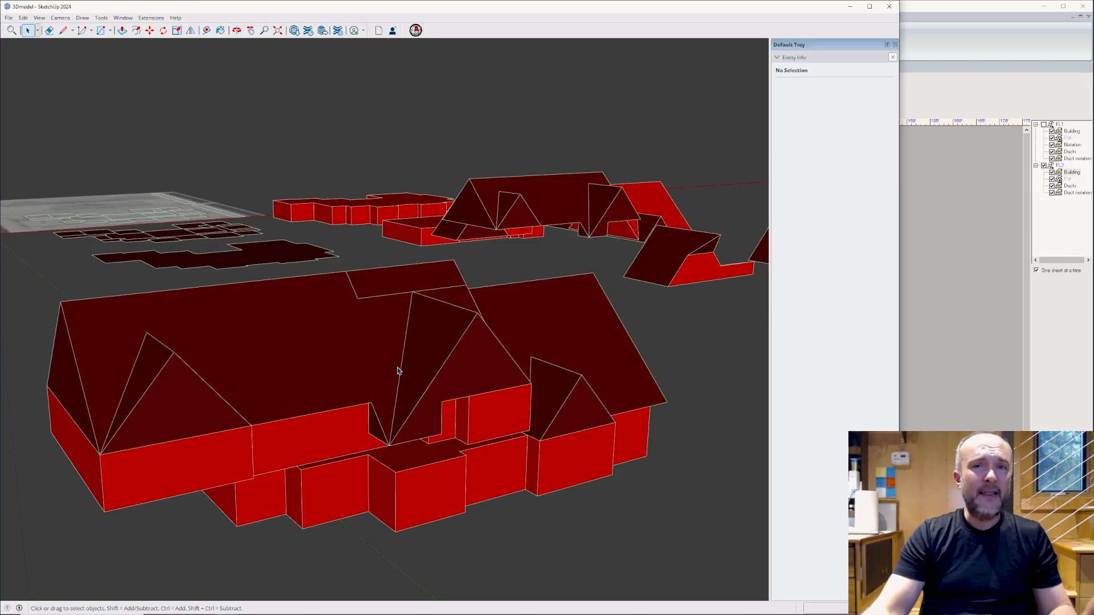
{"action": "left_click", "coordinate": [366, 325]}
{"action": "middle_click_drag", "start_coordinate": [367, 325], "coordinate": [373, 262]}
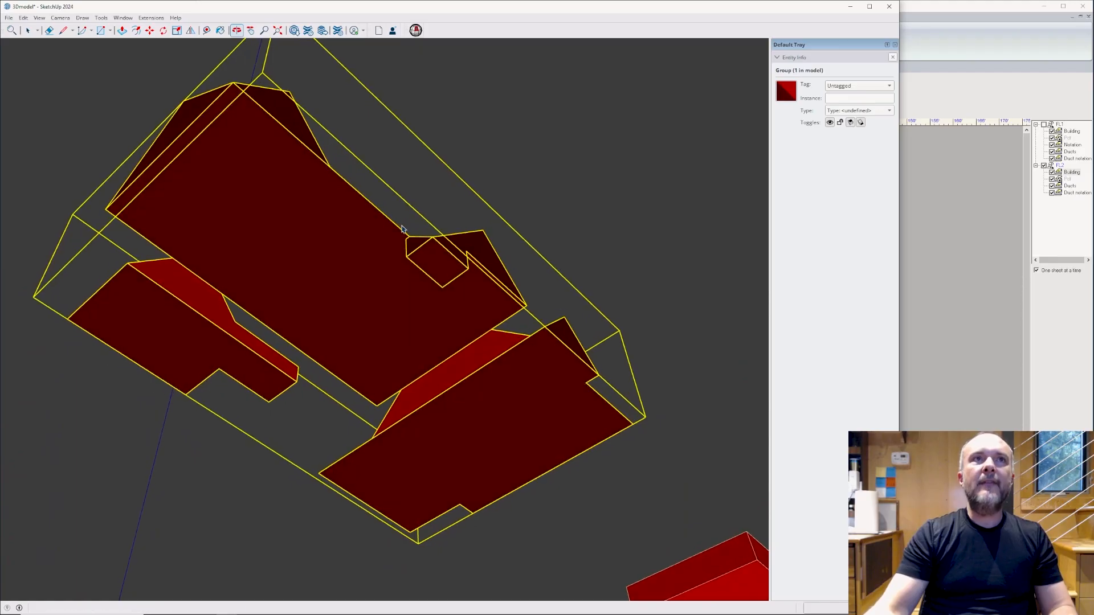
{"action": "double_click", "coordinate": [376, 296]}
{"action": "left_click", "coordinate": [321, 272]}
{"action": "left_click", "coordinate": [541, 366], "text": "shift"}
{"action": "left_click", "coordinate": [190, 345], "text": "shift"}
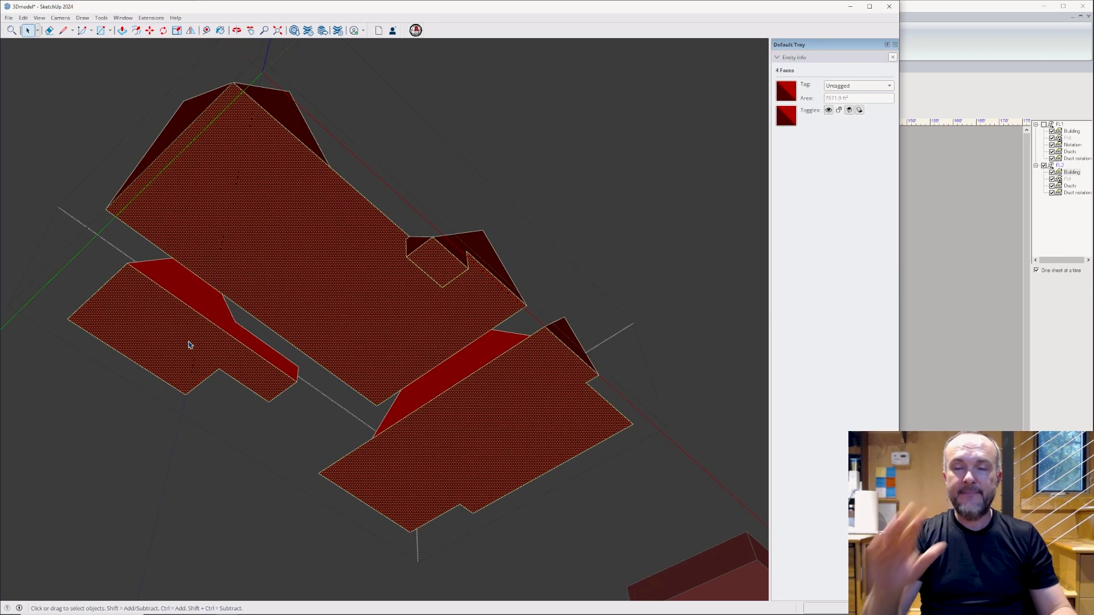
Check the area of the largest attic floor face in SketchUp, and close the ceiling construction in Right-Suite Universal.
{"action": "left_click", "coordinate": [1004, 92]}
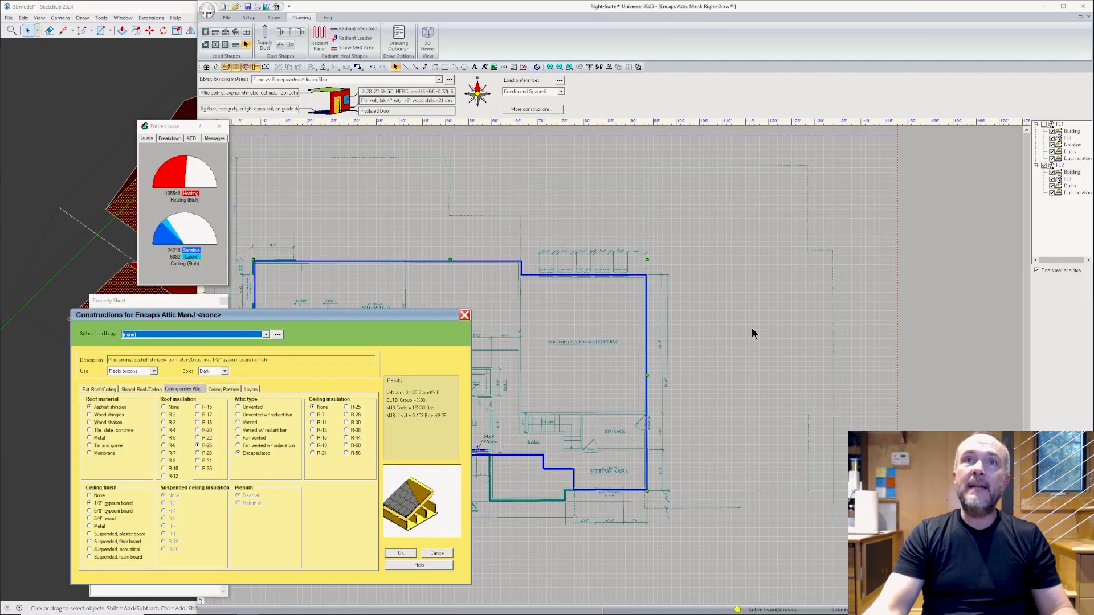
{"action": "left_click", "coordinate": [84, 236]}
{"action": "left_click", "coordinate": [305, 238]}
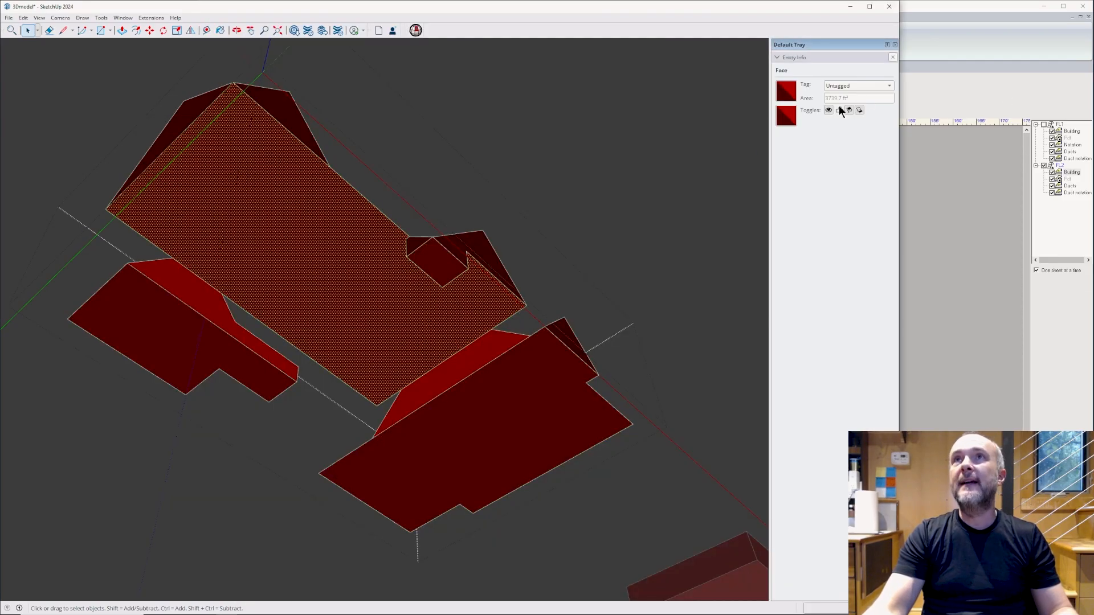
{"action": "left_click", "coordinate": [947, 66]}
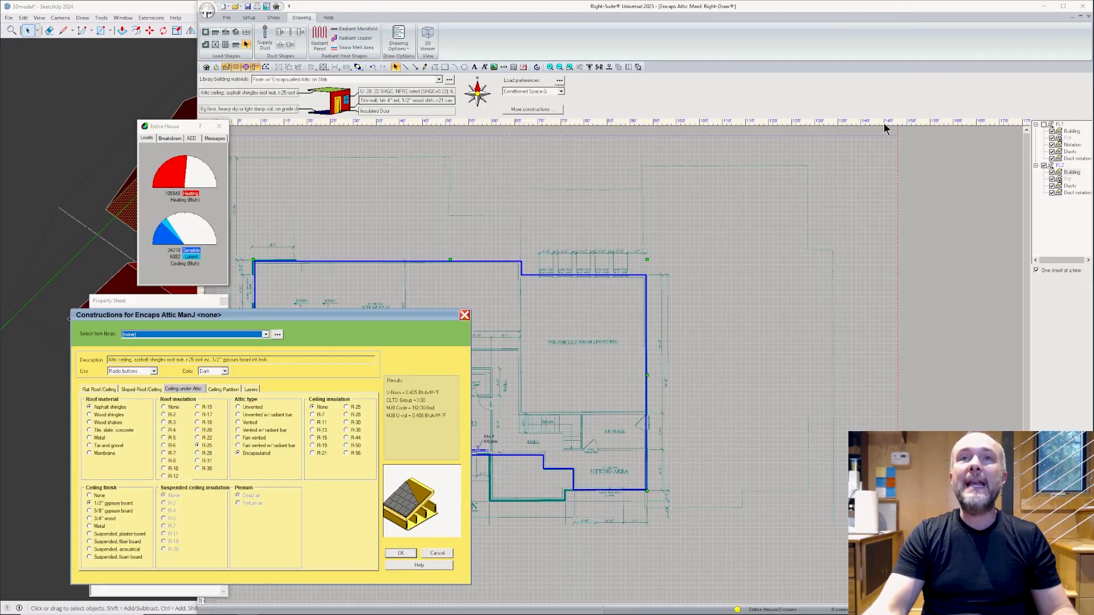
{"action": "left_click", "coordinate": [463, 317]}
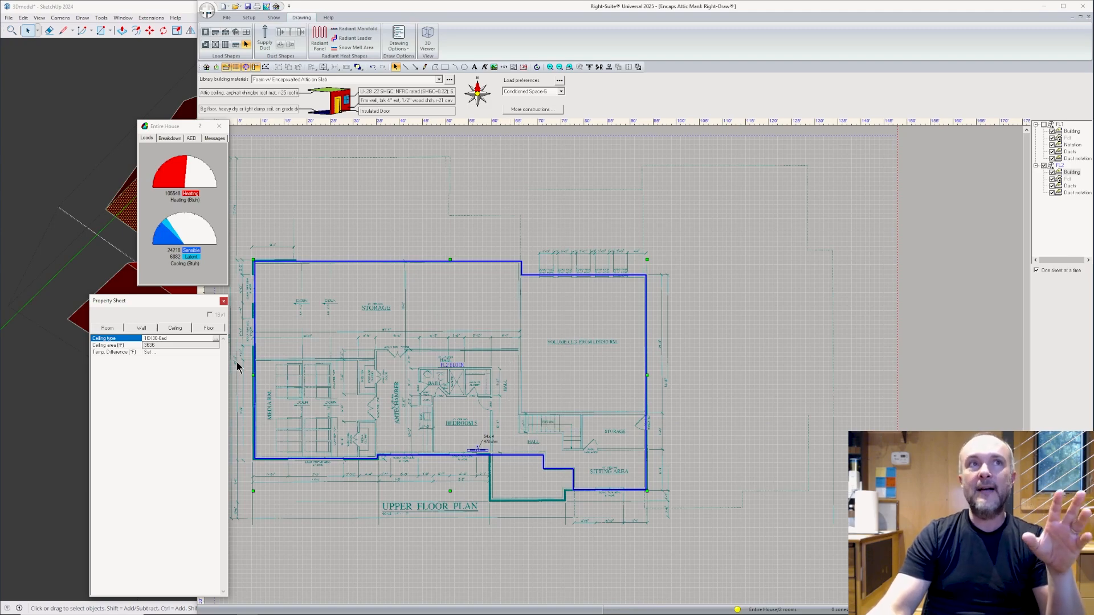
Return to the SketchUp model and measure the combined area of the attic group's sloped roof faces.
{"action": "left_click", "coordinate": [46, 169]}
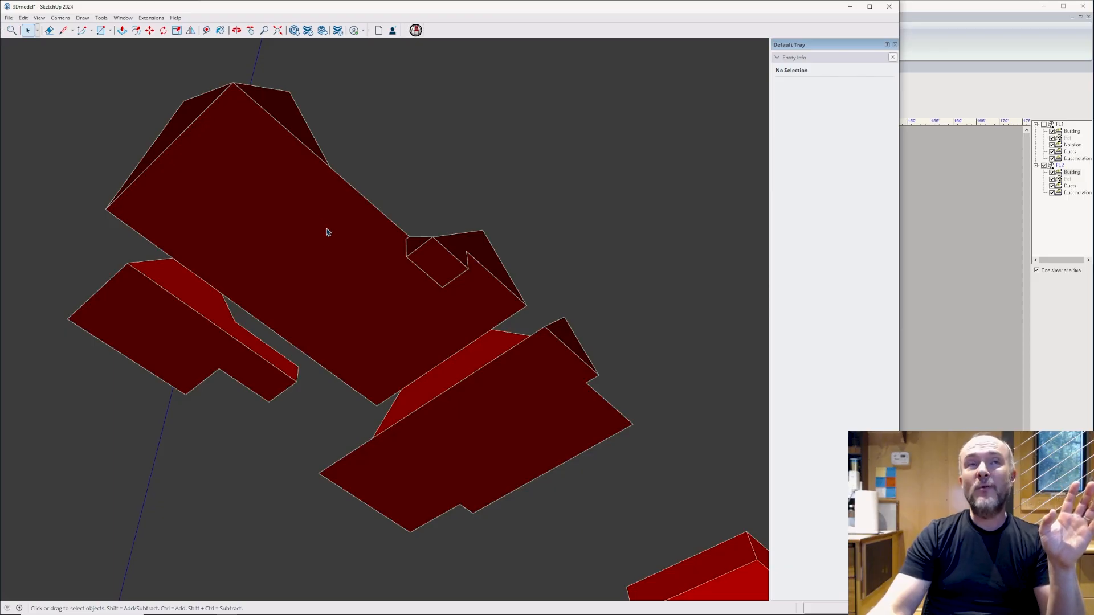
{"action": "middle_click_drag", "start_coordinate": [327, 231], "coordinate": [275, 528]}
{"action": "scroll", "coordinate": [274, 528], "scroll_direction": "down", "scroll_amount": 6}
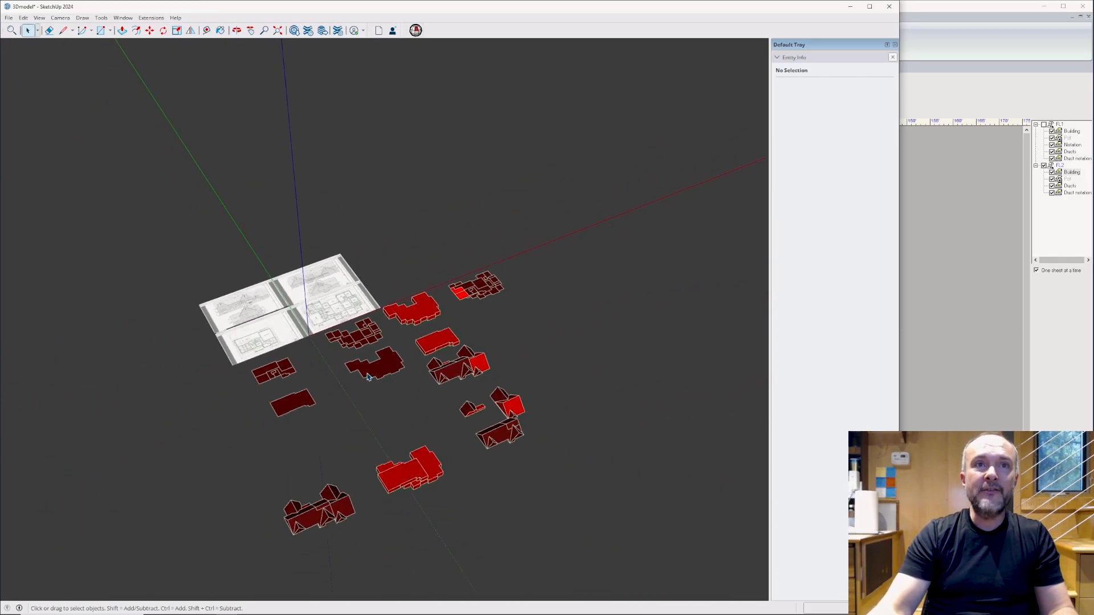
{"action": "scroll", "coordinate": [222, 512], "scroll_direction": "up", "scroll_amount": 8}
{"action": "double_click", "coordinate": [222, 512]}
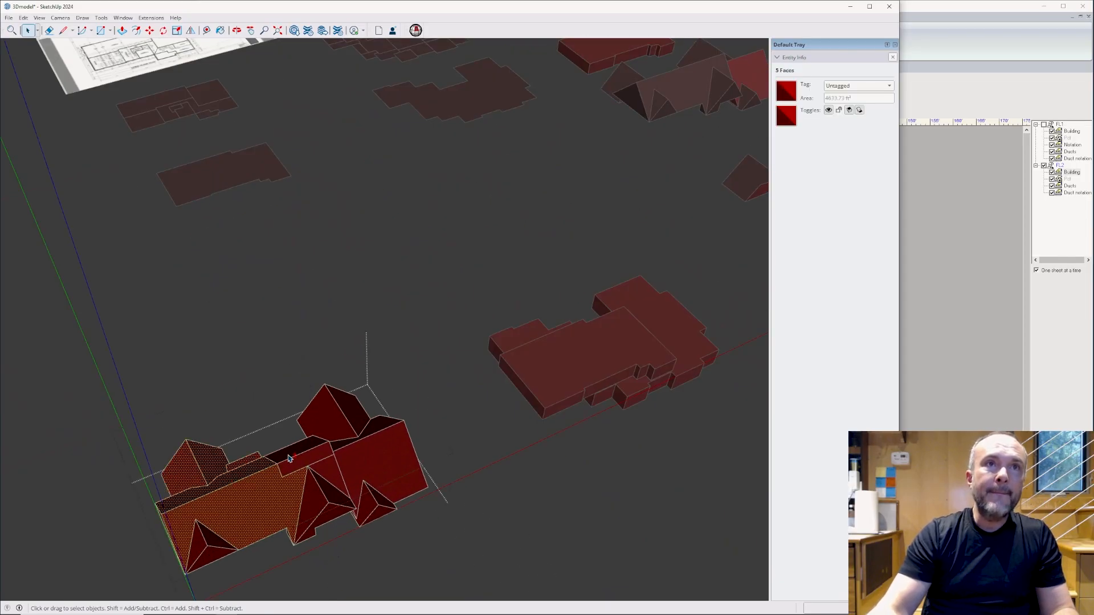
{"action": "left_click", "coordinate": [377, 496], "text": "ctrl"}
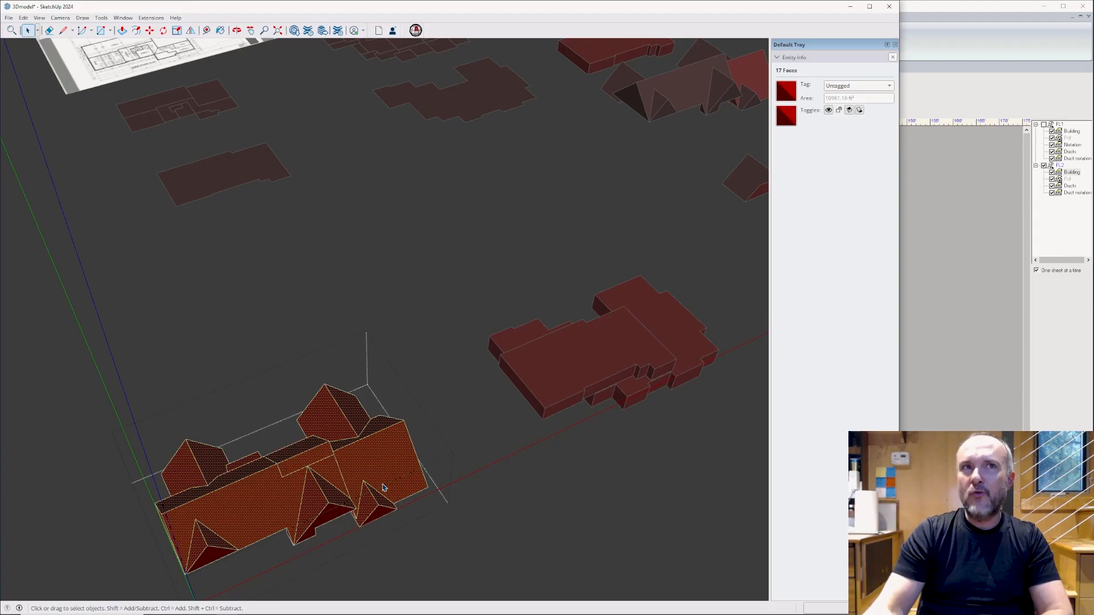
{"action": "left_click", "coordinate": [448, 434]}
Show the lower floor plan drawing close up in a top view.
{"action": "scroll", "coordinate": [409, 470], "scroll_direction": "down", "scroll_amount": 5}
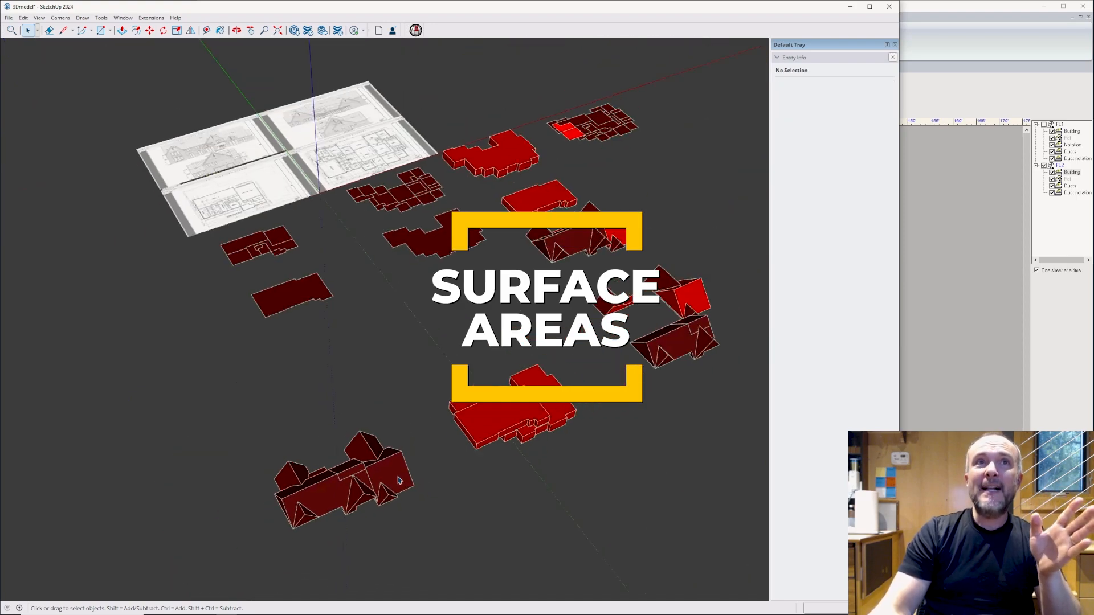
{"action": "scroll", "coordinate": [412, 293], "scroll_direction": "up", "scroll_amount": 8}
{"action": "middle_click_drag", "start_coordinate": [413, 293], "coordinate": [331, 437]}
{"action": "key", "text": "t"}
{"action": "scroll", "coordinate": [448, 231], "scroll_direction": "up", "scroll_amount": 4}
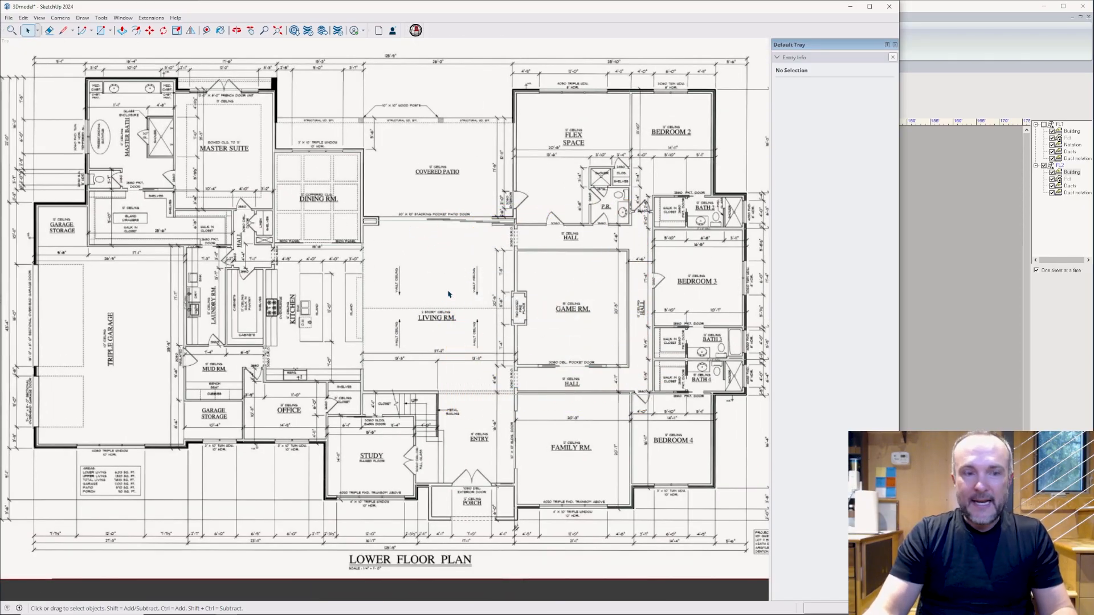
{"action": "key", "text": "h"}
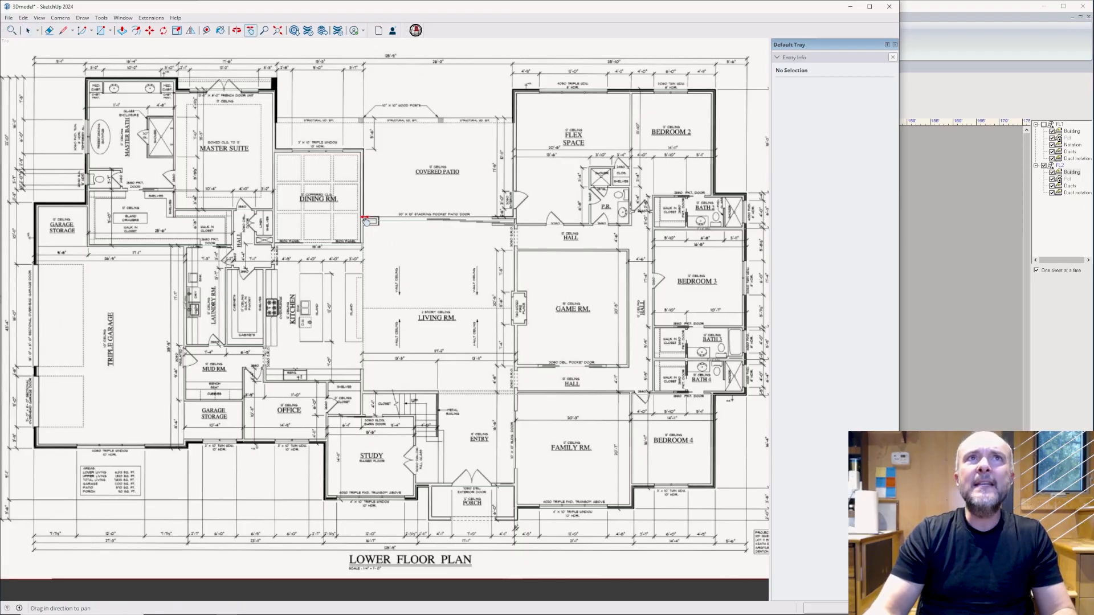
Trace the Living Room and Flex Space outlines as closed faces over the lower floor plan with the Line tool.
{"action": "key", "text": "l"}
{"action": "left_click", "coordinate": [363, 221]}
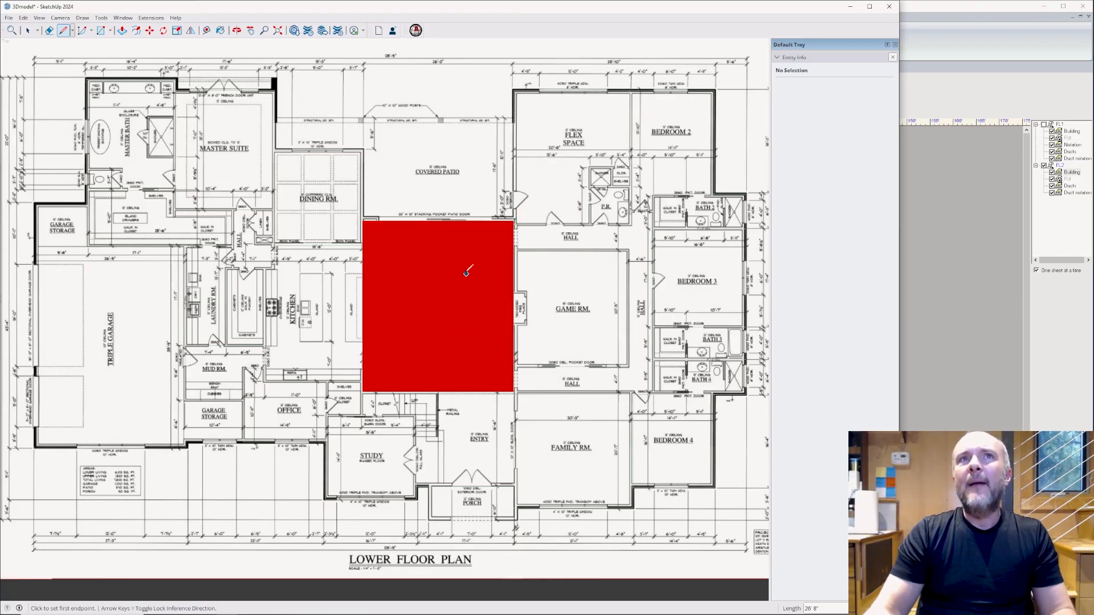
{"action": "left_click", "coordinate": [514, 220]}
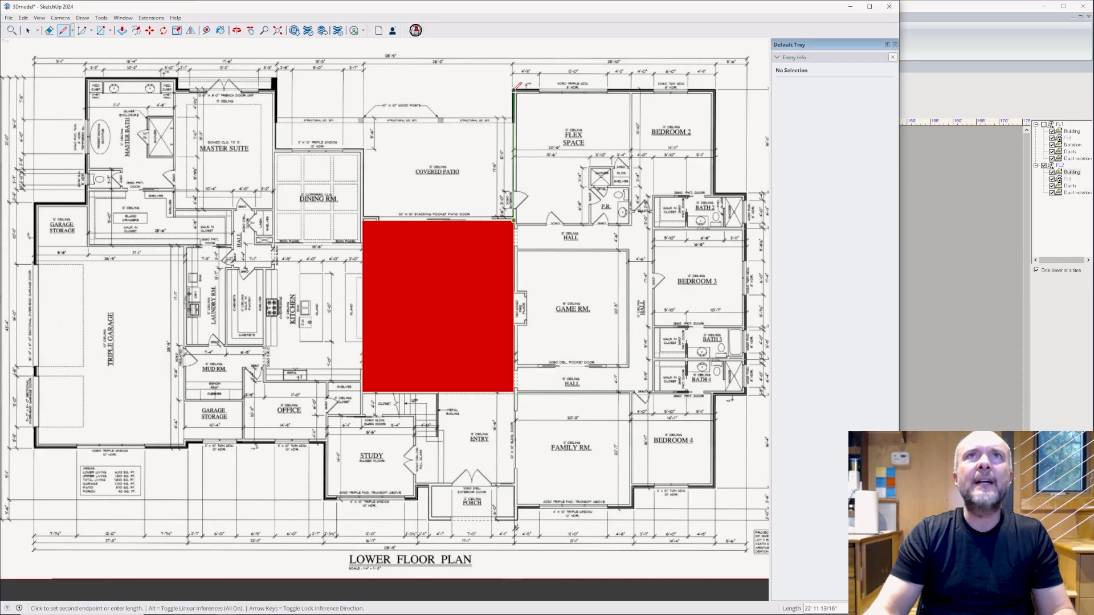
{"action": "left_click", "coordinate": [514, 90]}
{"action": "key", "text": "space"}
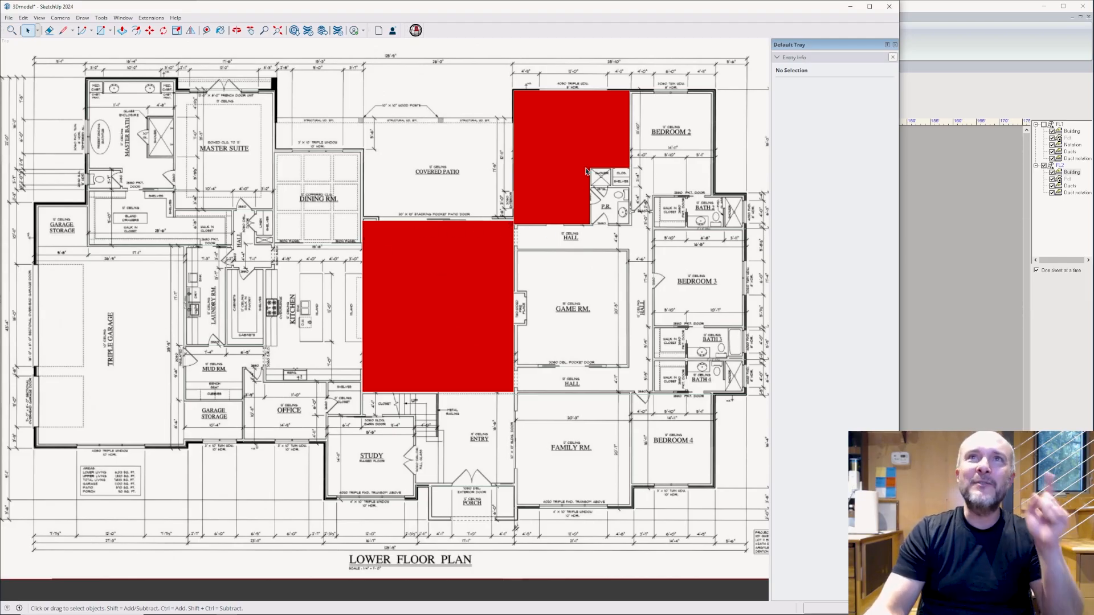
Check the areas of the traced Flex Space and Living Room faces and delete both faces.
{"action": "left_click", "coordinate": [571, 155]}
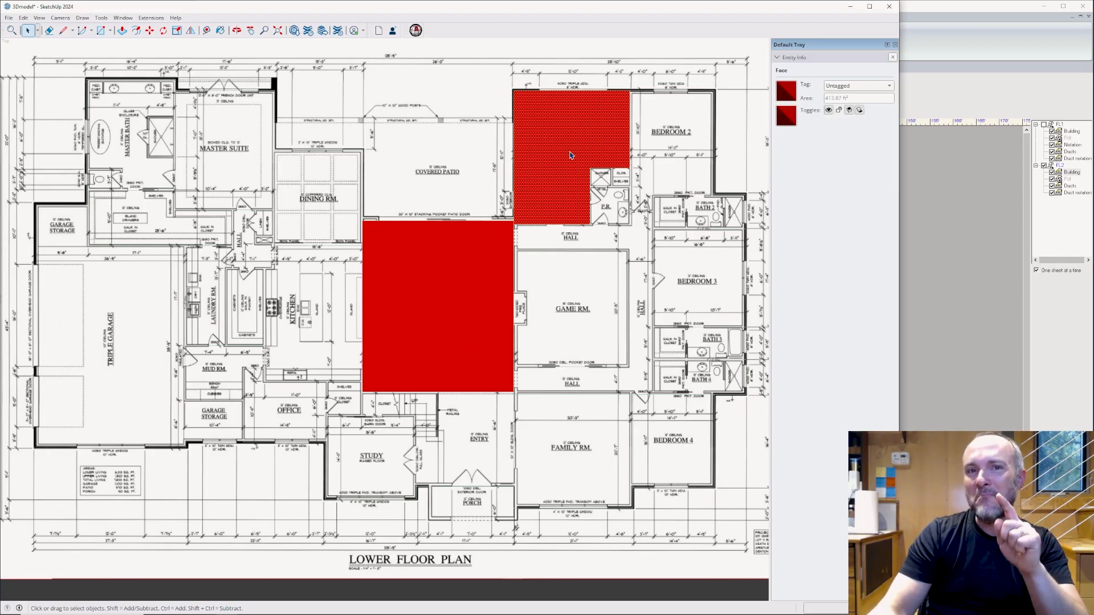
{"action": "left_click", "coordinate": [471, 278]}
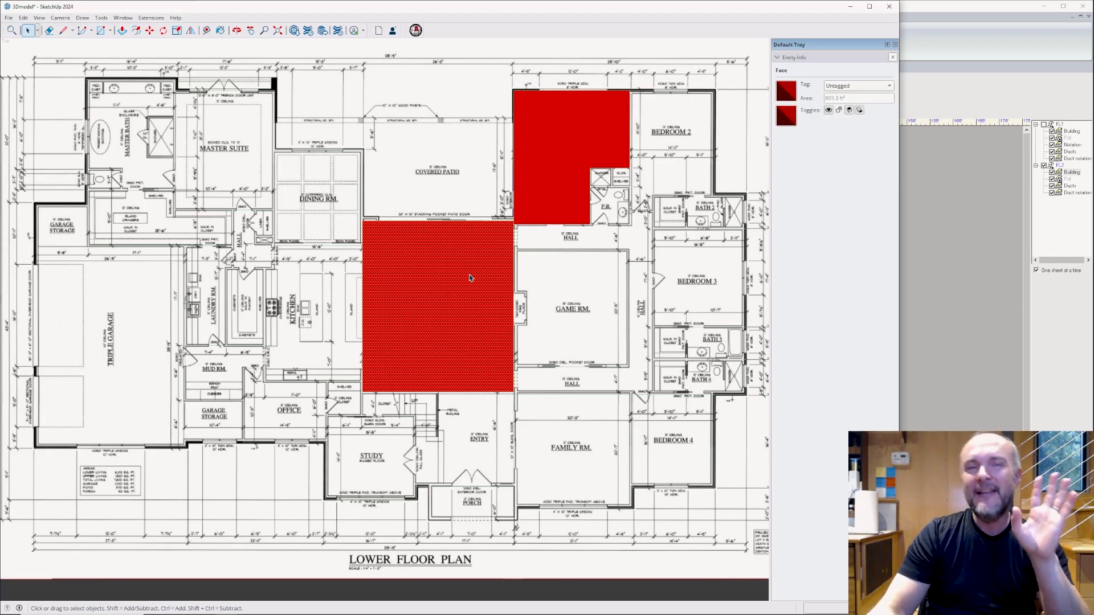
{"action": "key", "text": "Delete"}
{"action": "left_click", "coordinate": [566, 122]}
{"action": "key", "text": "Delete"}
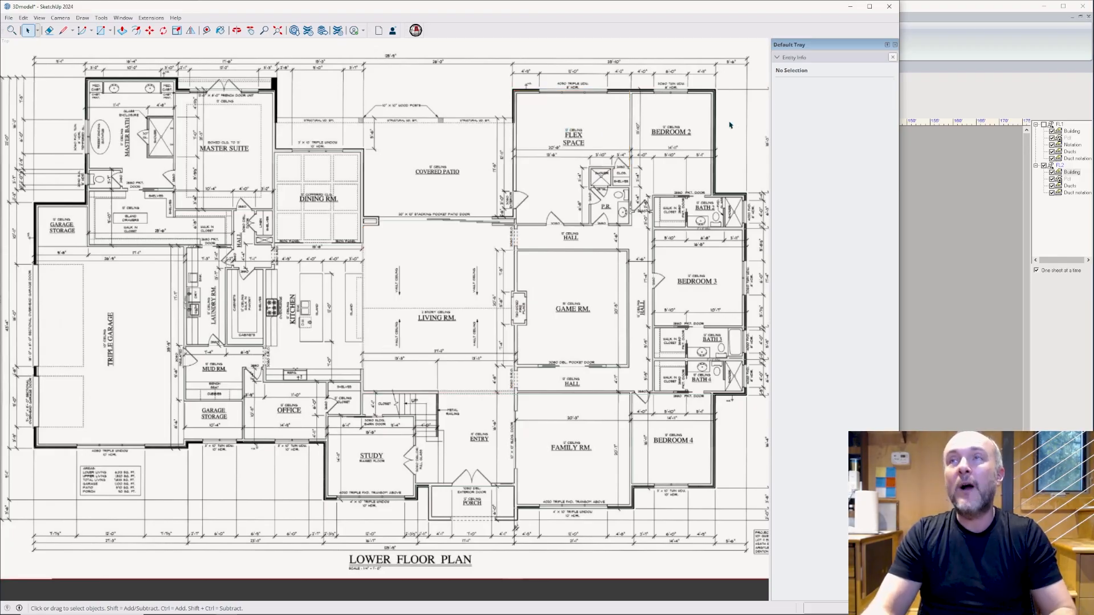
Switch to Right-Suite Universal and open the recent project Cond Attic ManJ without saving changes to Encaps Attic ManJ.
{"action": "left_click", "coordinate": [974, 86]}
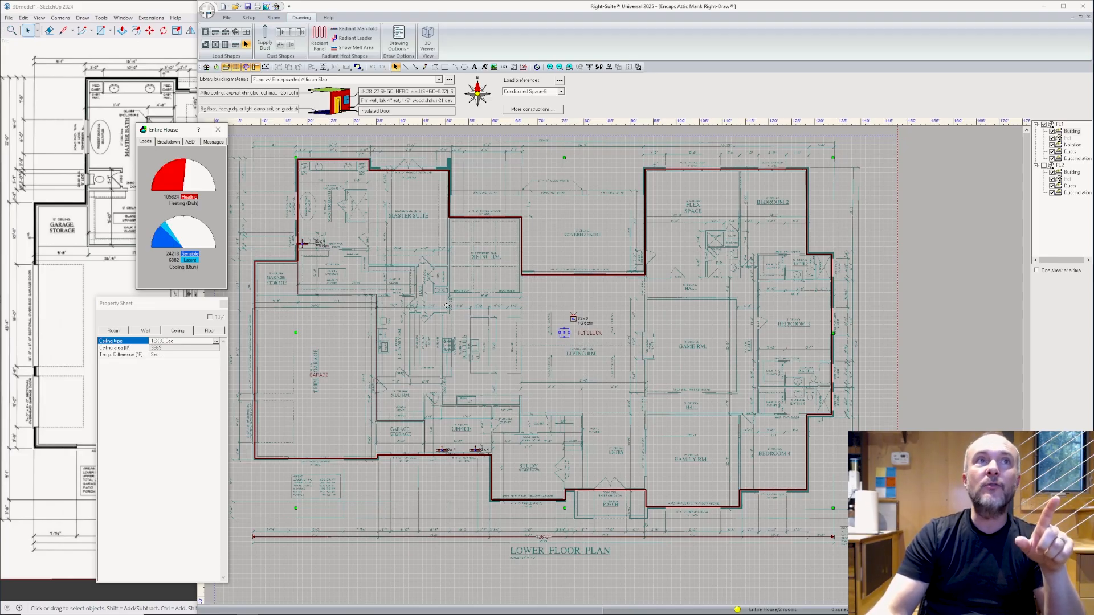
{"action": "left_click", "coordinate": [210, 12]}
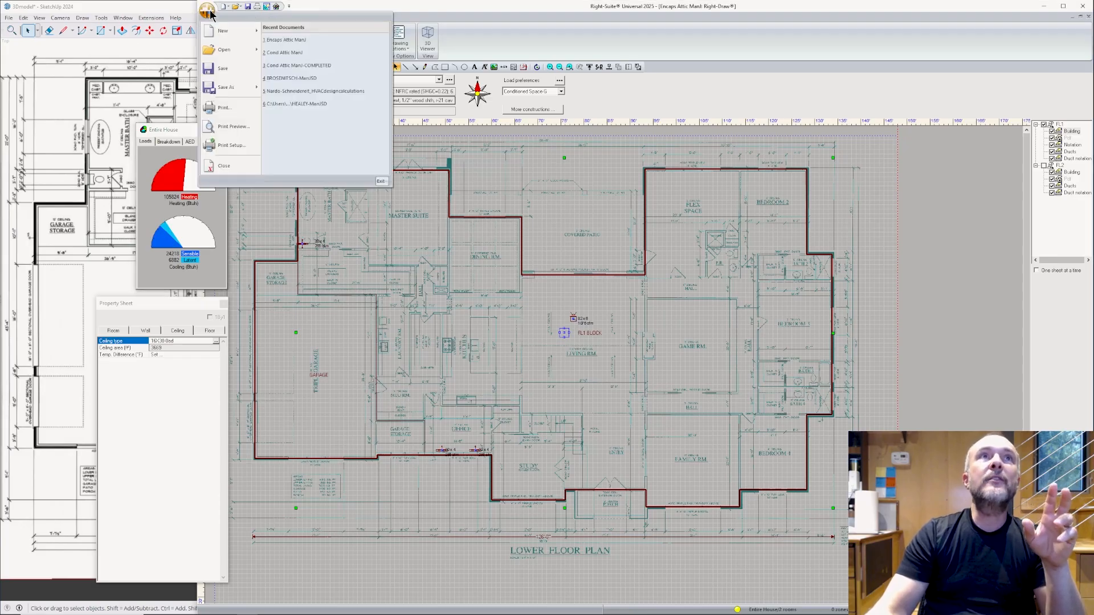
{"action": "left_click", "coordinate": [288, 55]}
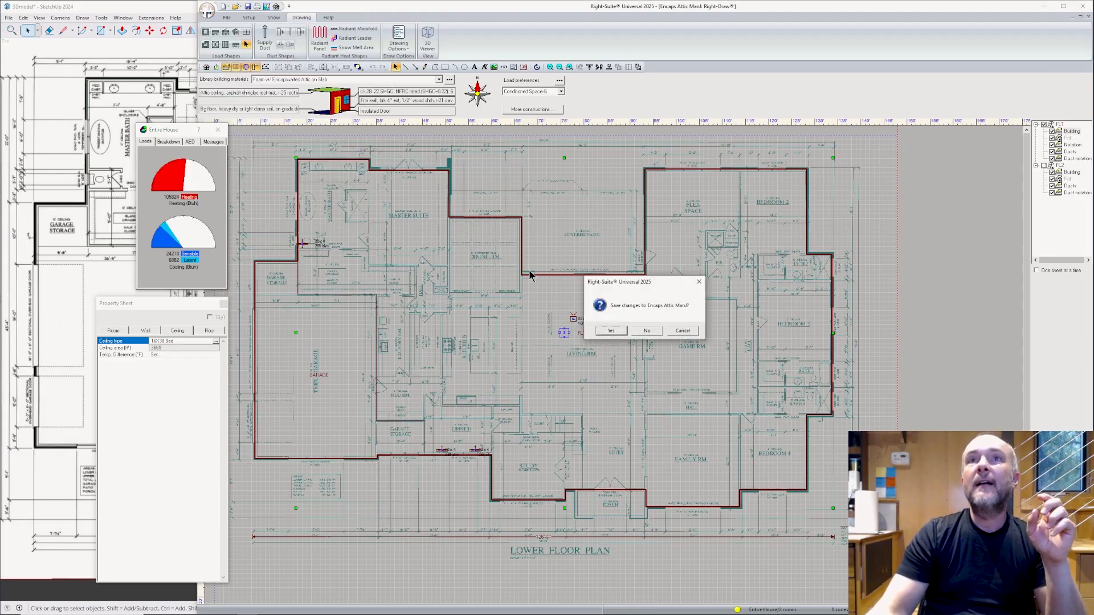
{"action": "left_click", "coordinate": [646, 331]}
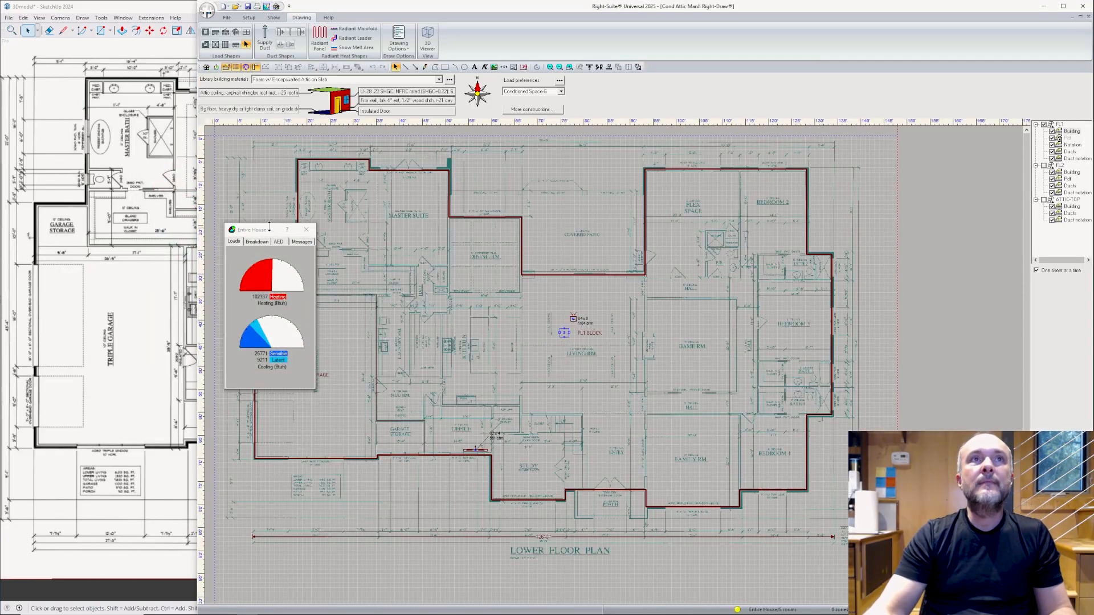
{"action": "left_click_drag", "start_coordinate": [269, 228], "coordinate": [196, 144]}
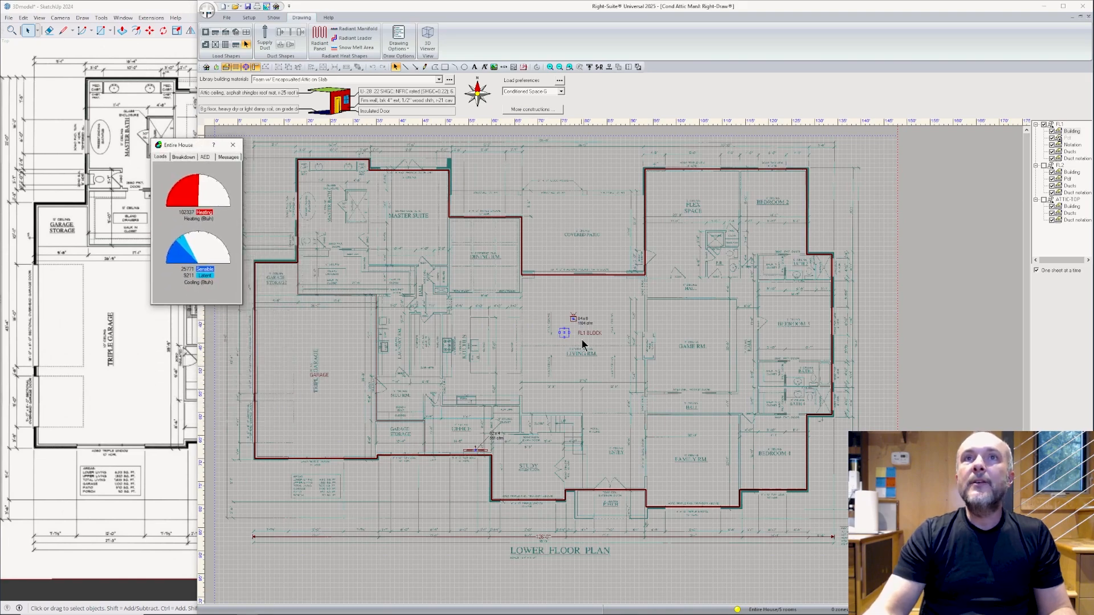
Review the ceiling properties of the FL1 block, the FL2 block and the ATTIC-TOP room on their respective sheets.
{"action": "double_click", "coordinate": [614, 365]}
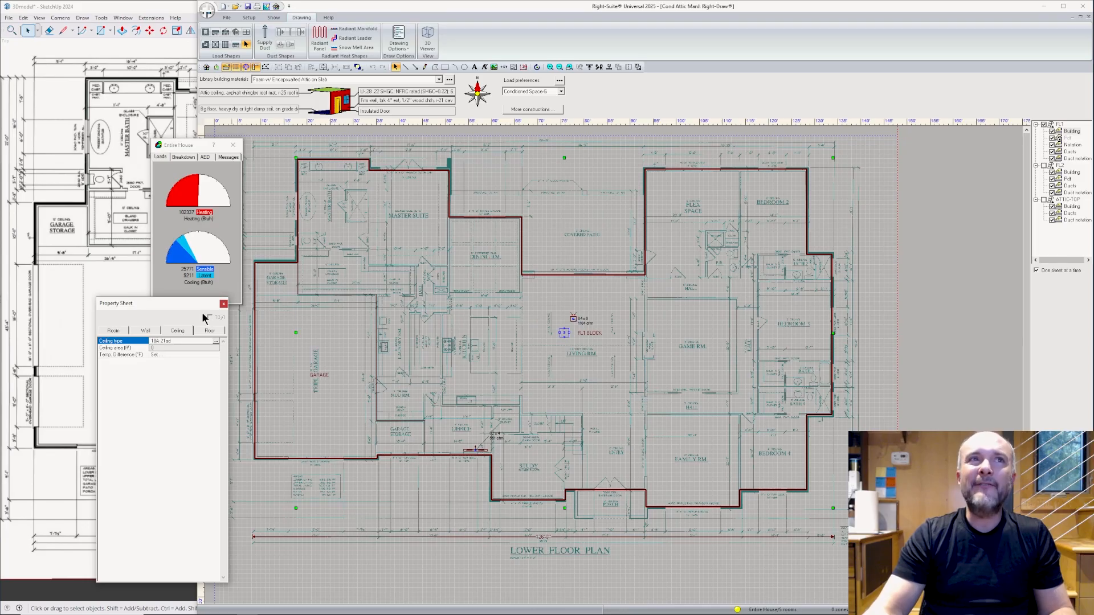
{"action": "left_click_drag", "start_coordinate": [203, 302], "coordinate": [211, 316]}
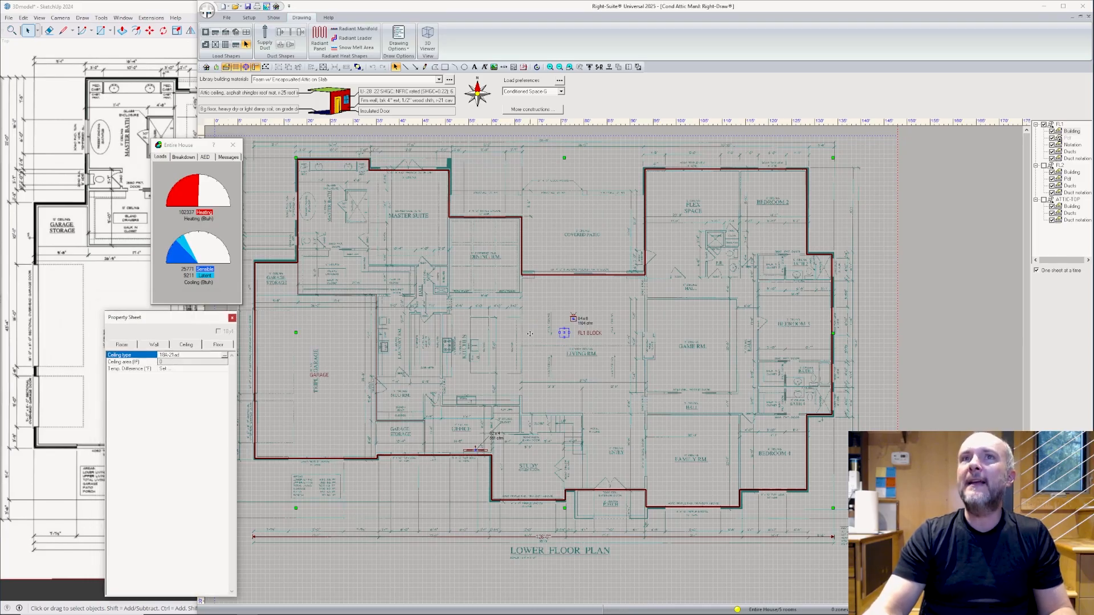
{"action": "left_click", "coordinate": [1041, 171]}
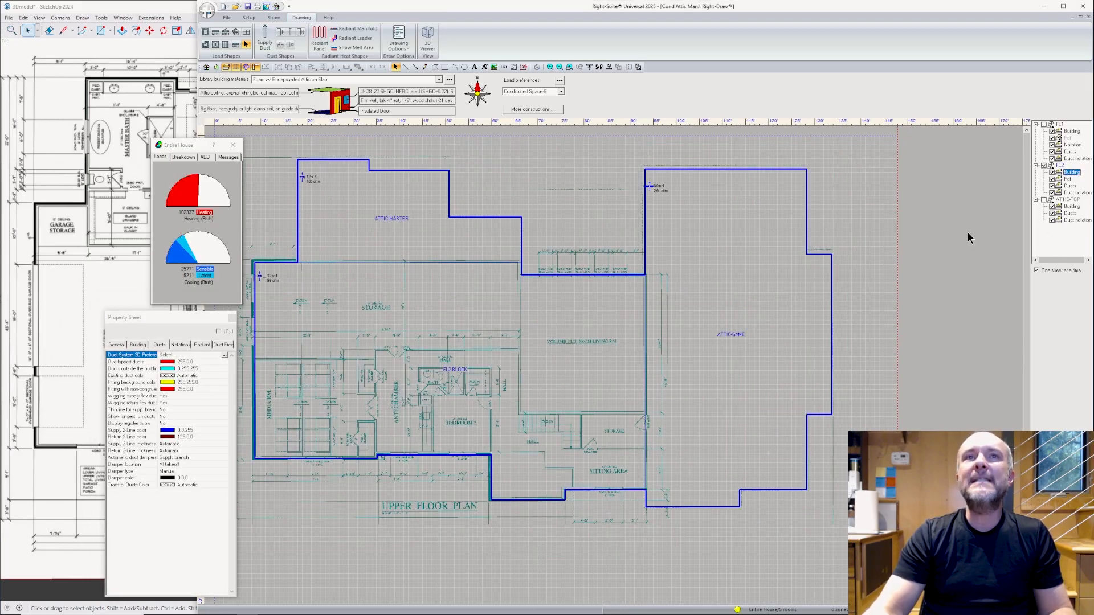
{"action": "left_click", "coordinate": [439, 325]}
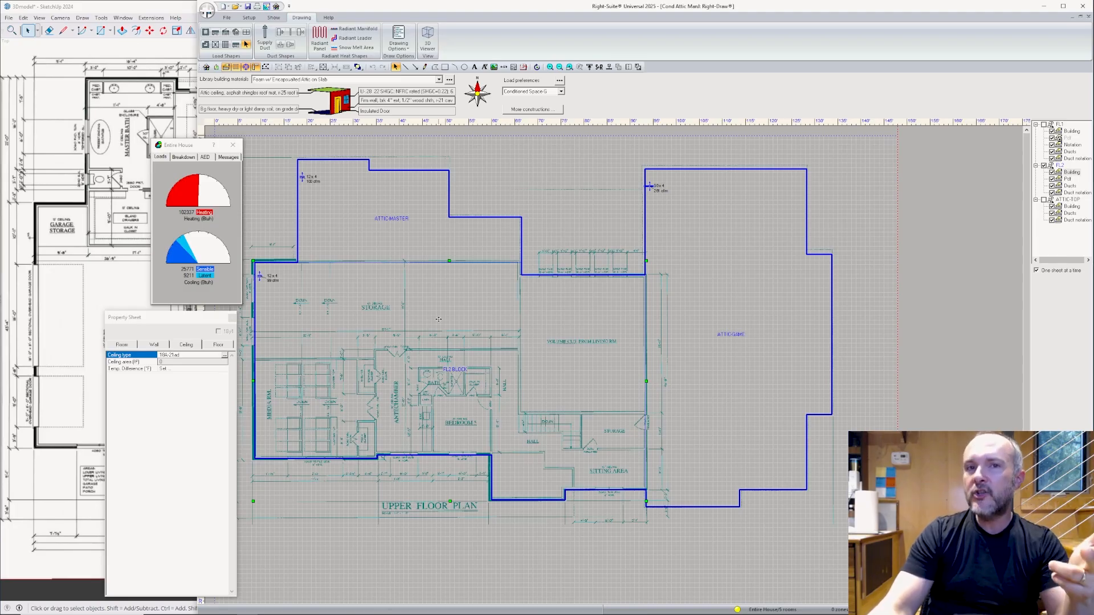
{"action": "left_click", "coordinate": [1045, 204]}
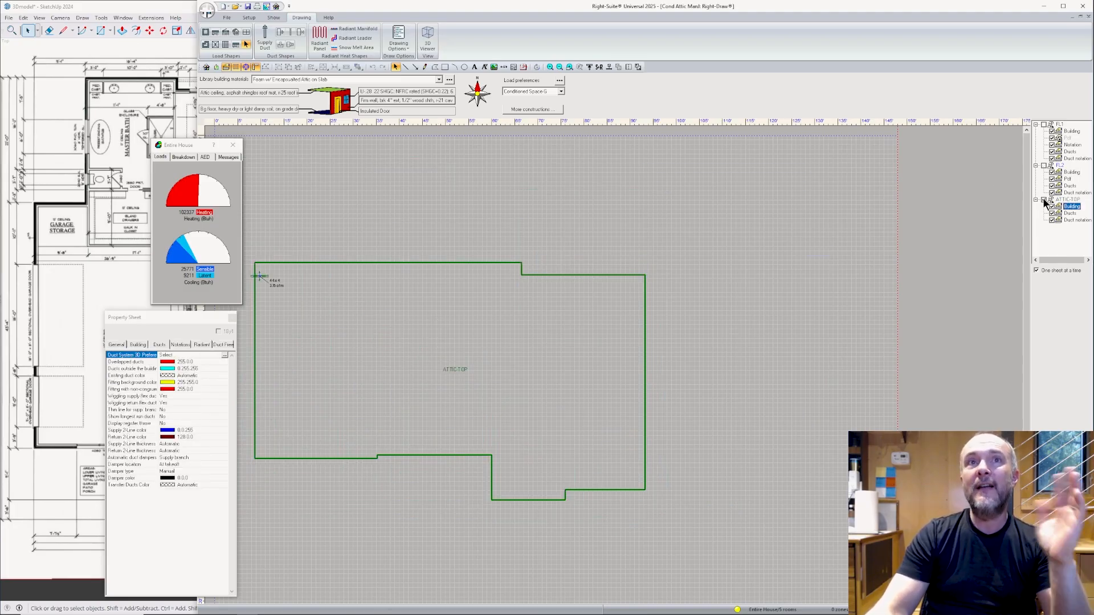
{"action": "left_click", "coordinate": [454, 417]}
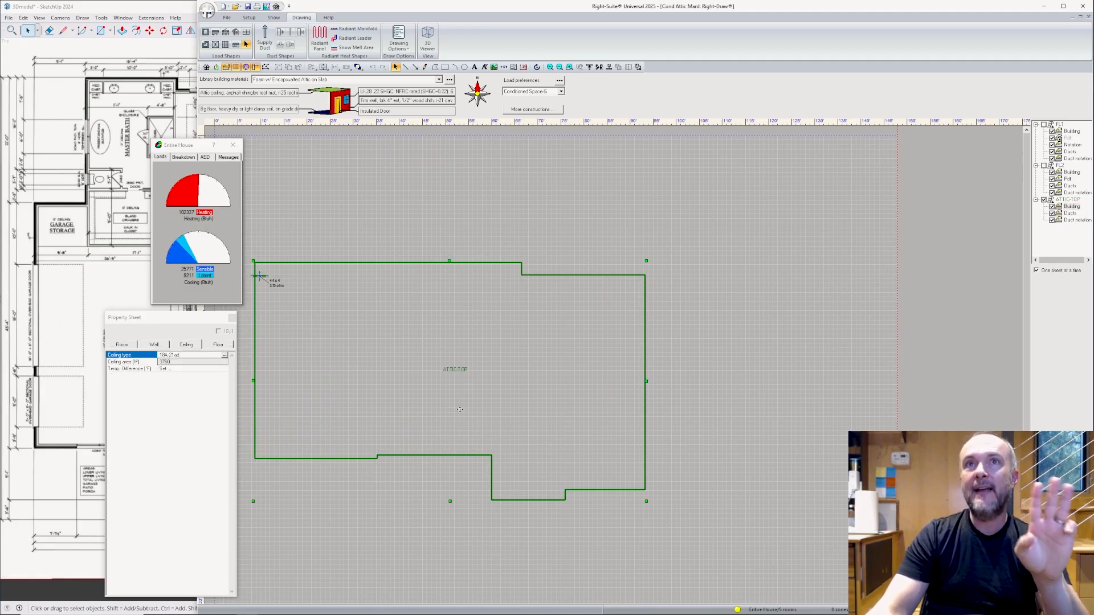
Review the ceiling and room properties of the ATTIC-MASTER room on the FL2 sheet.
{"action": "left_click", "coordinate": [1065, 172]}
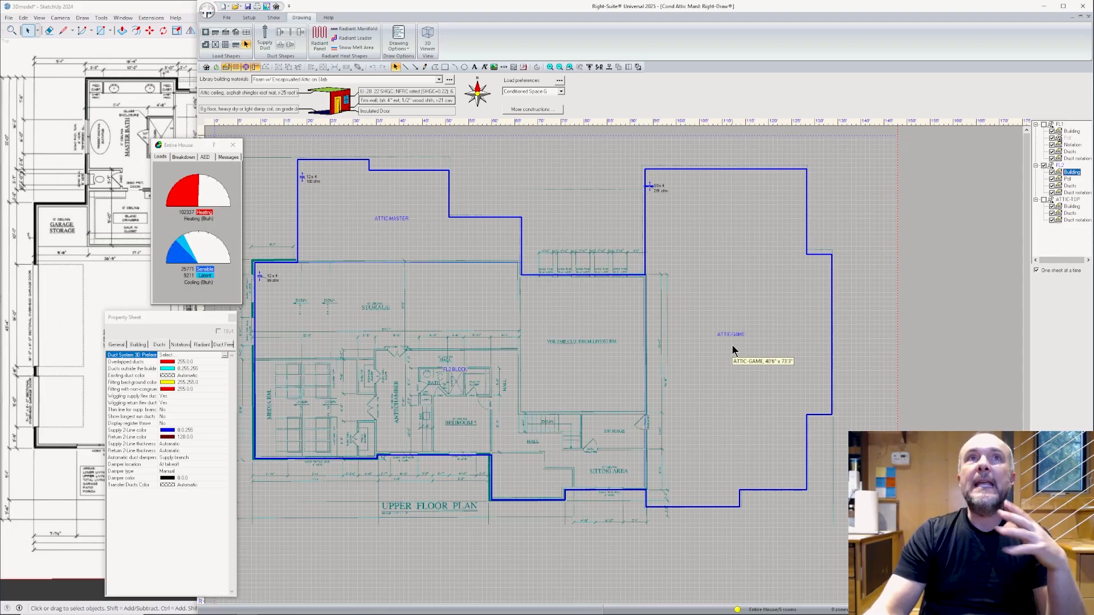
{"action": "left_click", "coordinate": [418, 240]}
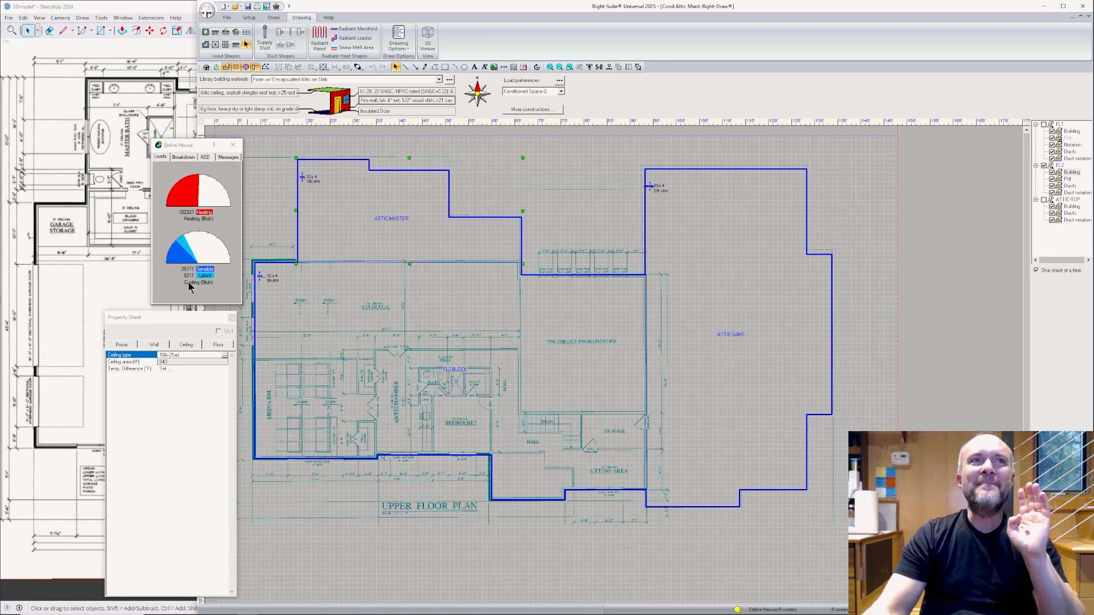
{"action": "left_click", "coordinate": [187, 323]}
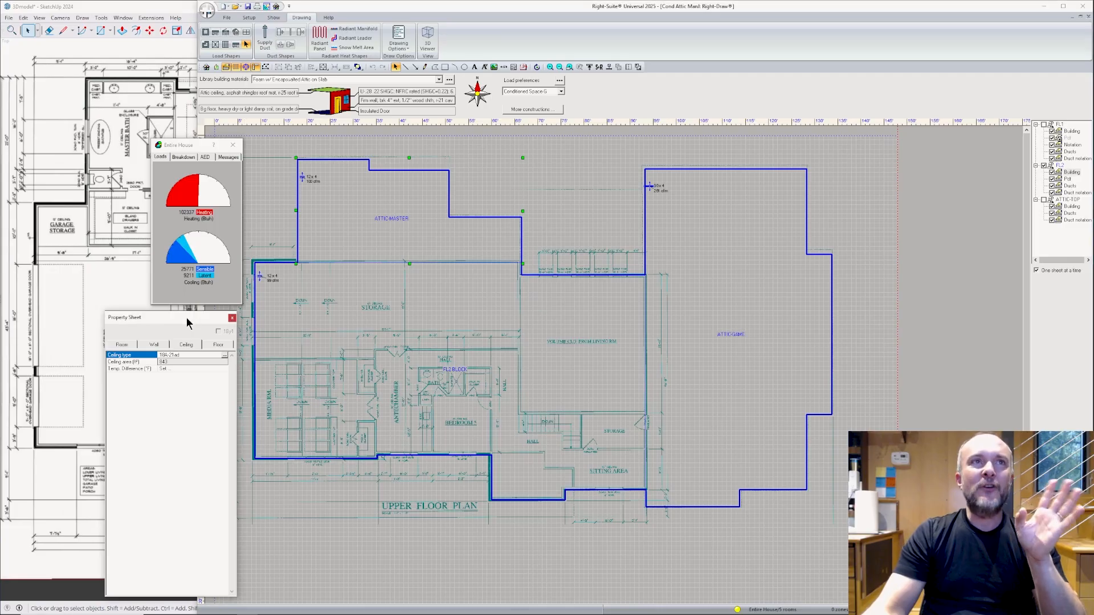
{"action": "left_click", "coordinate": [125, 345]}
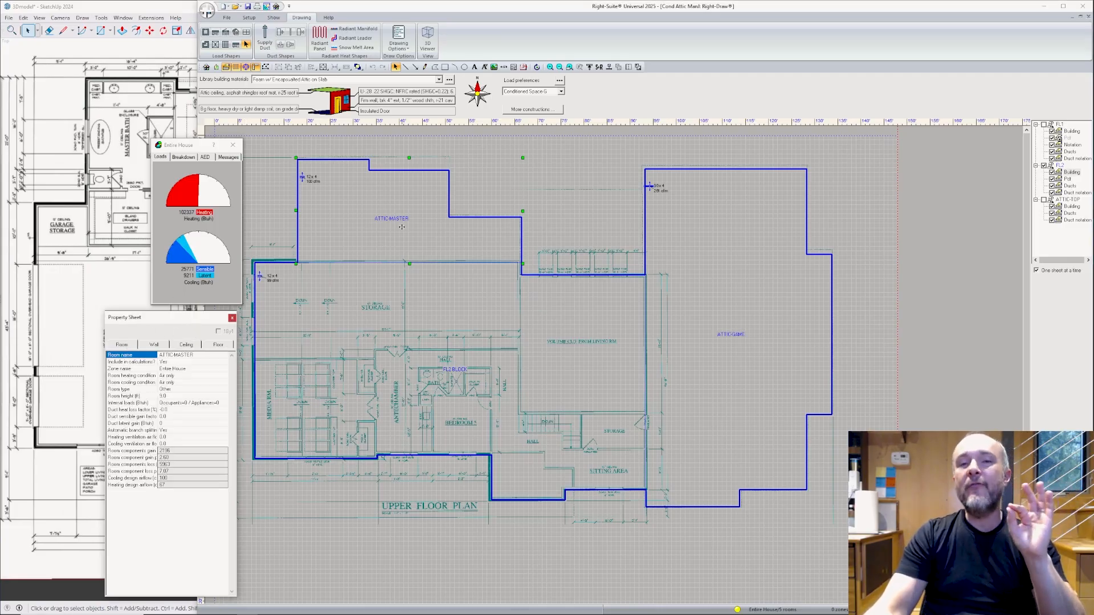
{"action": "mouse_move", "coordinate": [402, 227]}
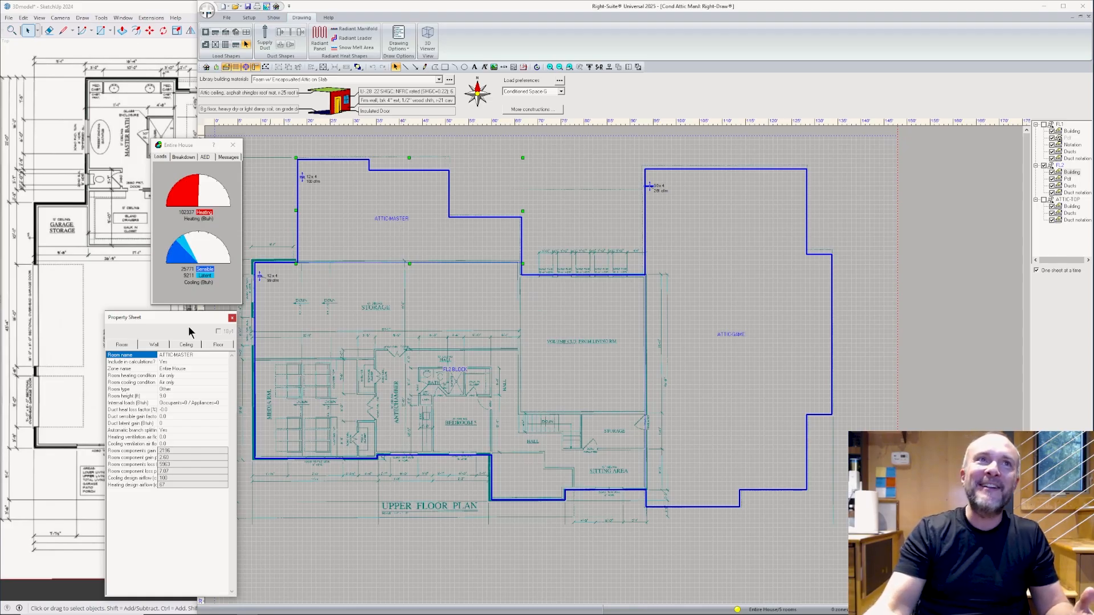
{"action": "left_click_drag", "start_coordinate": [169, 321], "coordinate": [174, 320]}
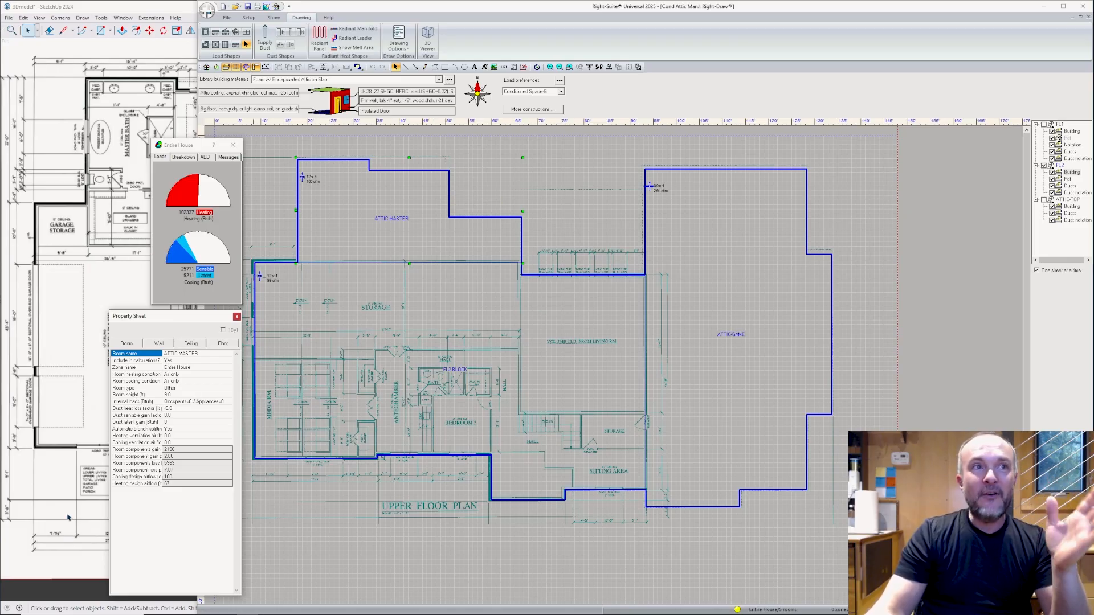
Switch to the SketchUp model, select the small L-shaped attic group beside the main roof groups, and show it close up.
{"action": "left_click", "coordinate": [68, 590]}
{"action": "scroll", "coordinate": [336, 236], "scroll_direction": "down", "scroll_amount": 3}
{"action": "scroll", "coordinate": [347, 219], "scroll_direction": "down", "scroll_amount": 5}
{"action": "middle_click_drag", "start_coordinate": [348, 219], "coordinate": [620, 112]}
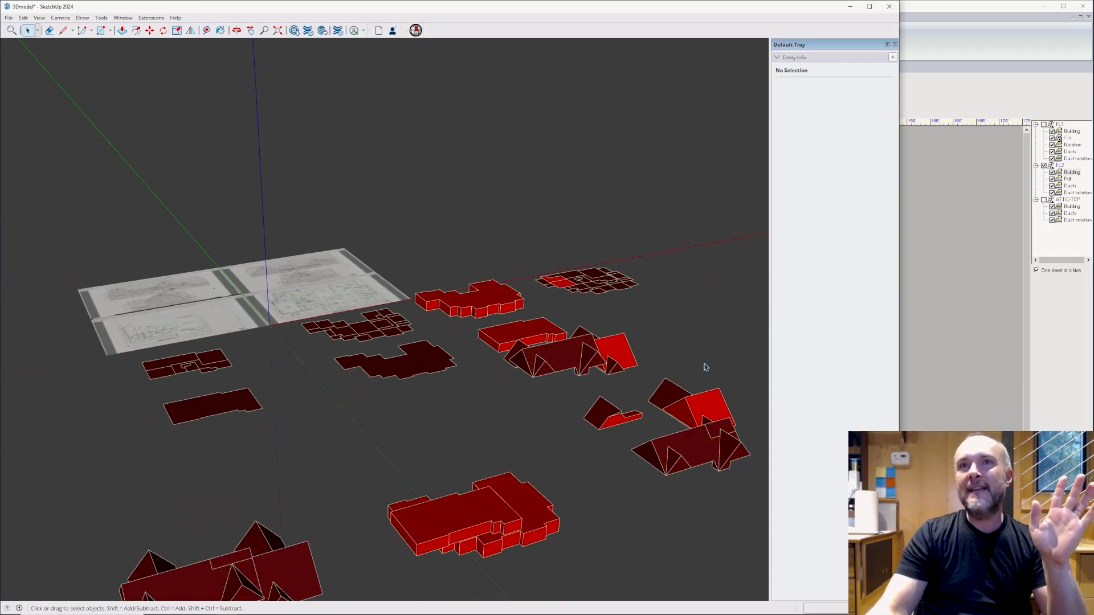
{"action": "left_click", "coordinate": [616, 421]}
{"action": "scroll", "coordinate": [618, 420], "scroll_direction": "up", "scroll_amount": 2}
{"action": "scroll", "coordinate": [620, 417], "scroll_direction": "up", "scroll_amount": 4}
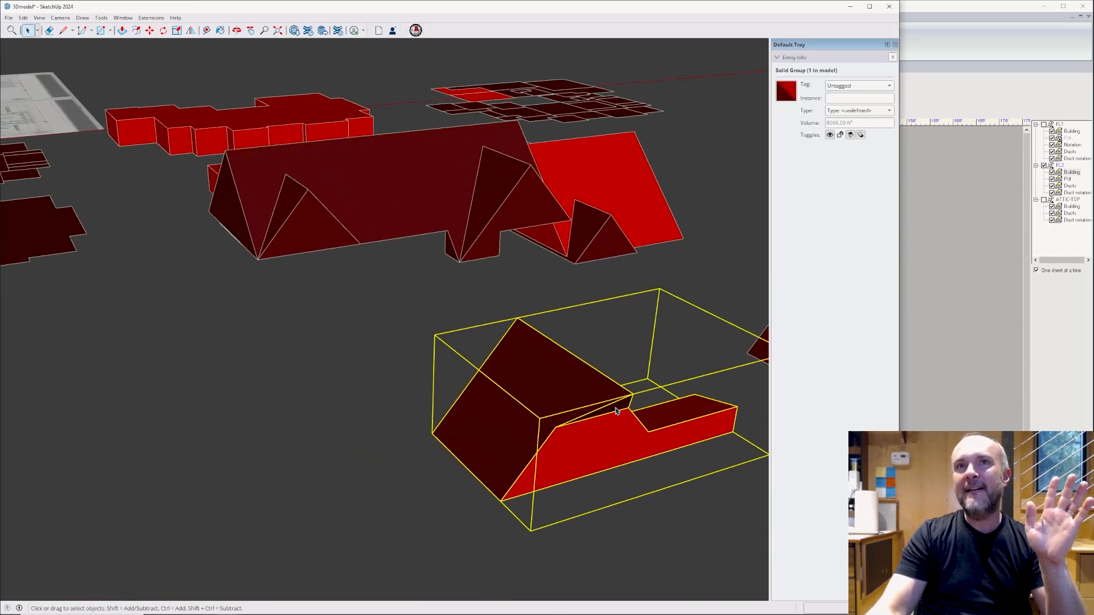
Examine the selected attic group and the neighbouring attic and roof volumes from several angles.
{"action": "middle_click_drag", "start_coordinate": [506, 471], "coordinate": [549, 467]}
{"action": "scroll", "coordinate": [550, 467], "scroll_direction": "down", "scroll_amount": 4}
{"action": "scroll", "coordinate": [612, 421], "scroll_direction": "up", "scroll_amount": 4}
{"action": "mouse_move", "coordinate": [604, 421]}
{"action": "middle_mouse_down"}
{"action": "mouse_move", "coordinate": [292, 466]}
{"action": "mouse_move", "coordinate": [464, 420]}
{"action": "mouse_move", "coordinate": [567, 416]}
{"action": "mouse_move", "coordinate": [626, 448]}
{"action": "middle_mouse_up"}
{"action": "scroll", "coordinate": [535, 447], "scroll_direction": "down", "scroll_amount": 10}
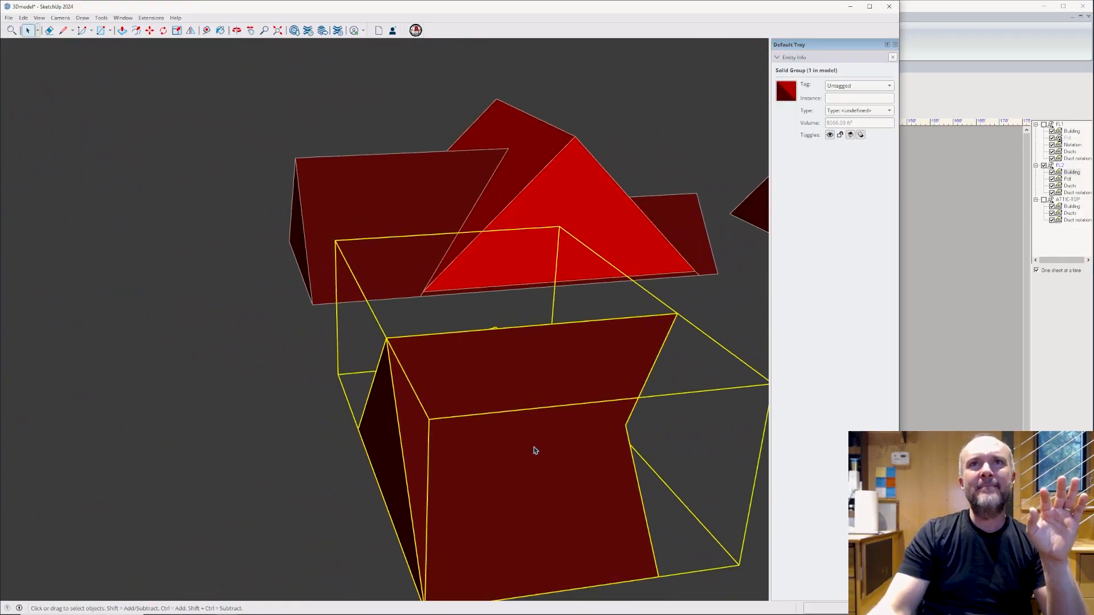
{"action": "scroll", "coordinate": [445, 391], "scroll_direction": "down", "scroll_amount": 4}
{"action": "scroll", "coordinate": [558, 536], "scroll_direction": "up", "scroll_amount": 6}
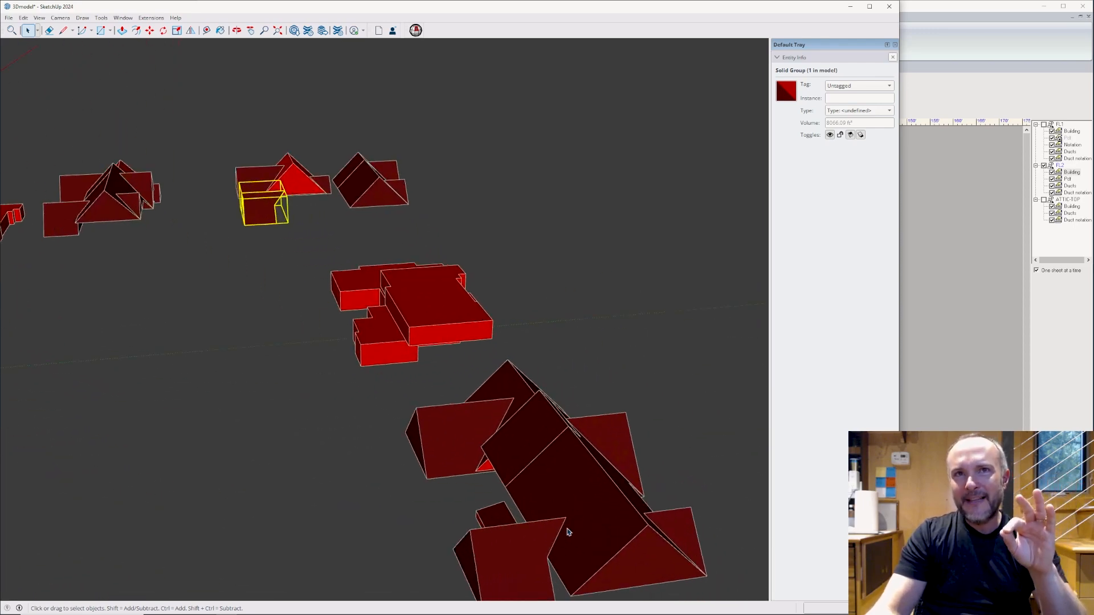
{"action": "scroll", "coordinate": [337, 255], "scroll_direction": "down", "scroll_amount": 3}
{"action": "scroll", "coordinate": [339, 293], "scroll_direction": "up", "scroll_amount": 10}
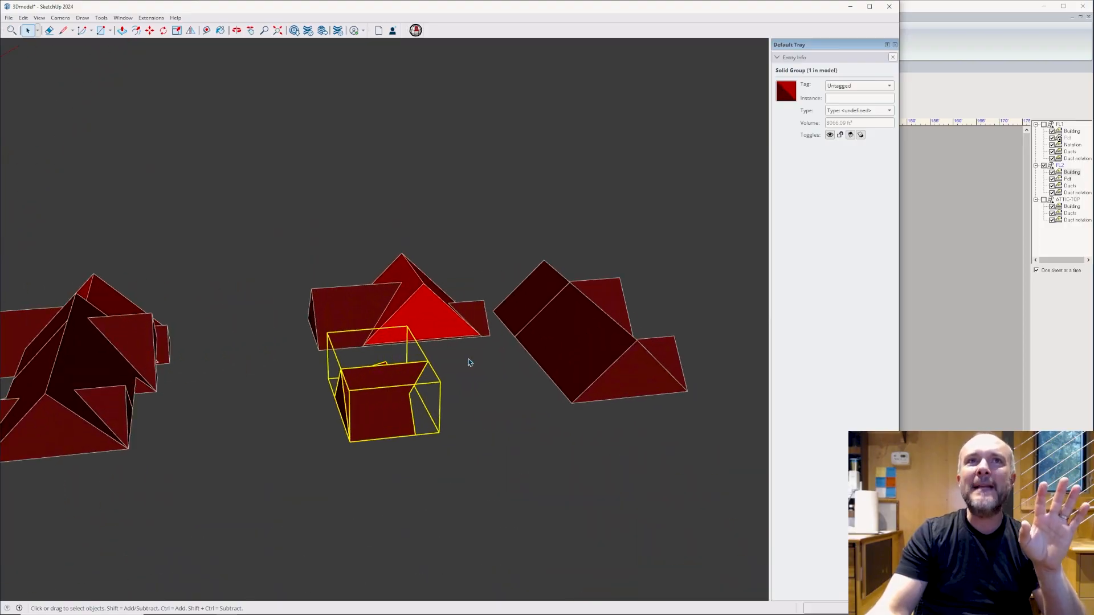
{"action": "middle_click_drag", "start_coordinate": [291, 442], "coordinate": [399, 439]}
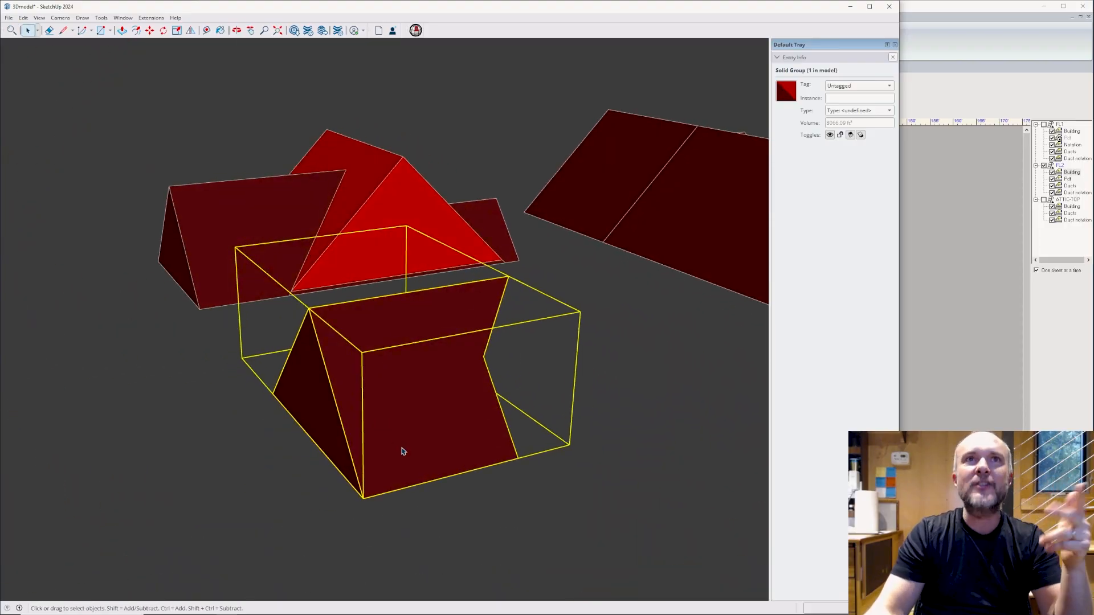
Check the area of the L-shaped attic group's floor face from below and leave the group.
{"action": "middle_click_drag", "start_coordinate": [403, 447], "coordinate": [380, 158]}
{"action": "double_click", "coordinate": [381, 158]}
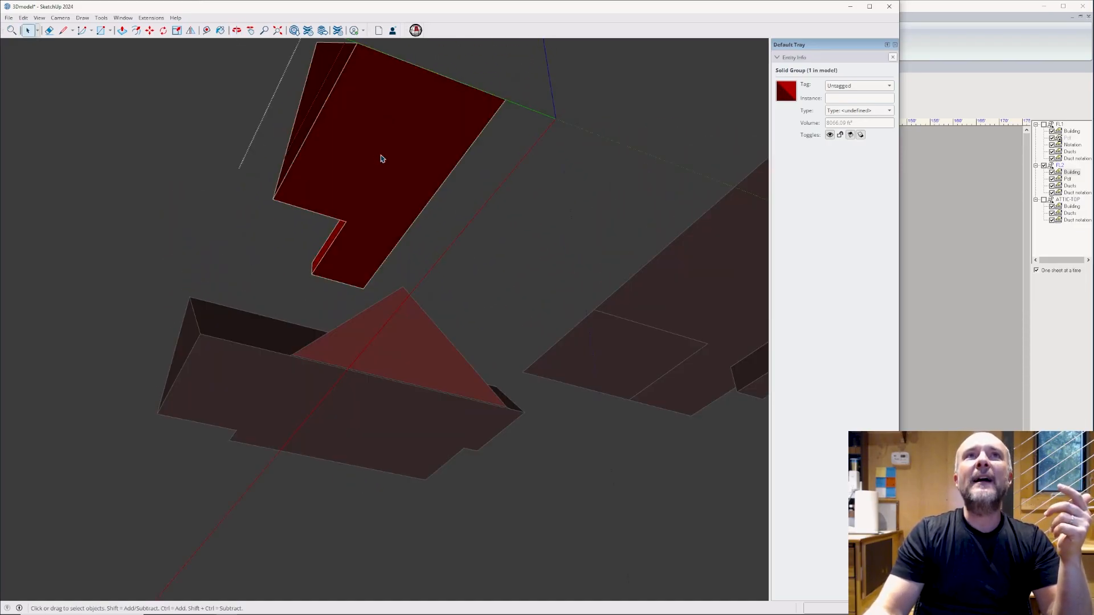
{"action": "left_click", "coordinate": [381, 158]}
{"action": "left_click", "coordinate": [677, 126]}
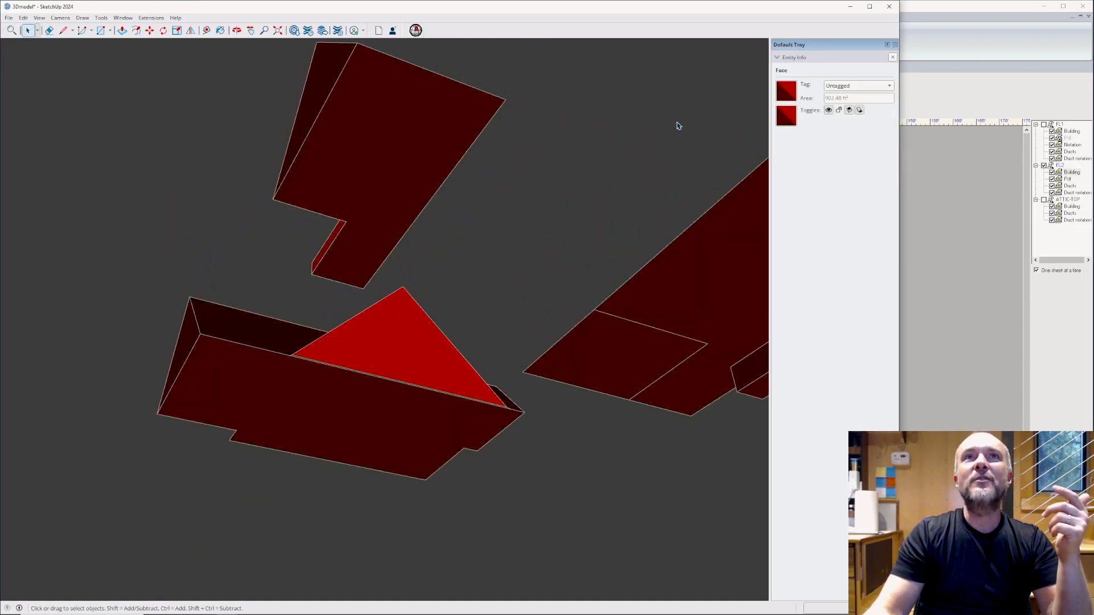
Inspect the L-shaped attic group with Solid Inspector² without fixing anything, and recheck its floor face's area.
{"action": "left_click", "coordinate": [397, 129]}
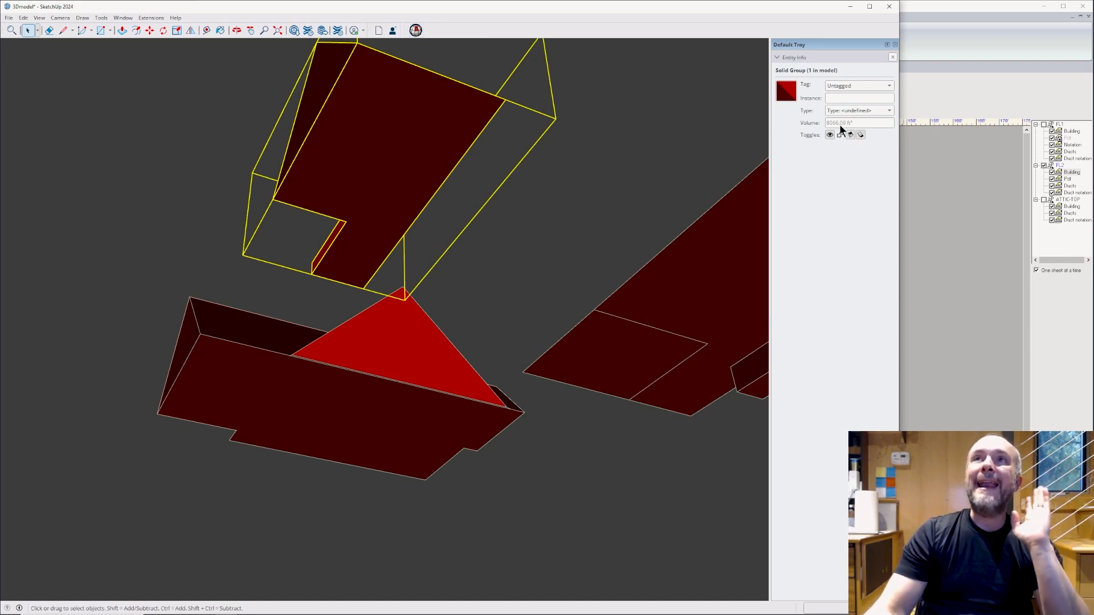
{"action": "left_click", "coordinate": [415, 31]}
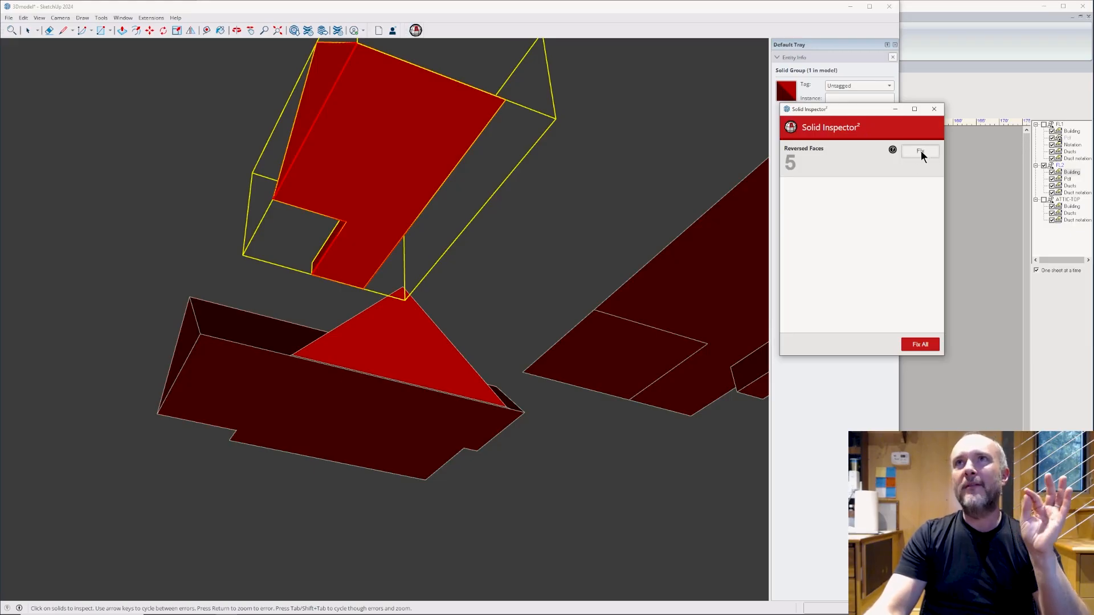
{"action": "left_click", "coordinate": [935, 107]}
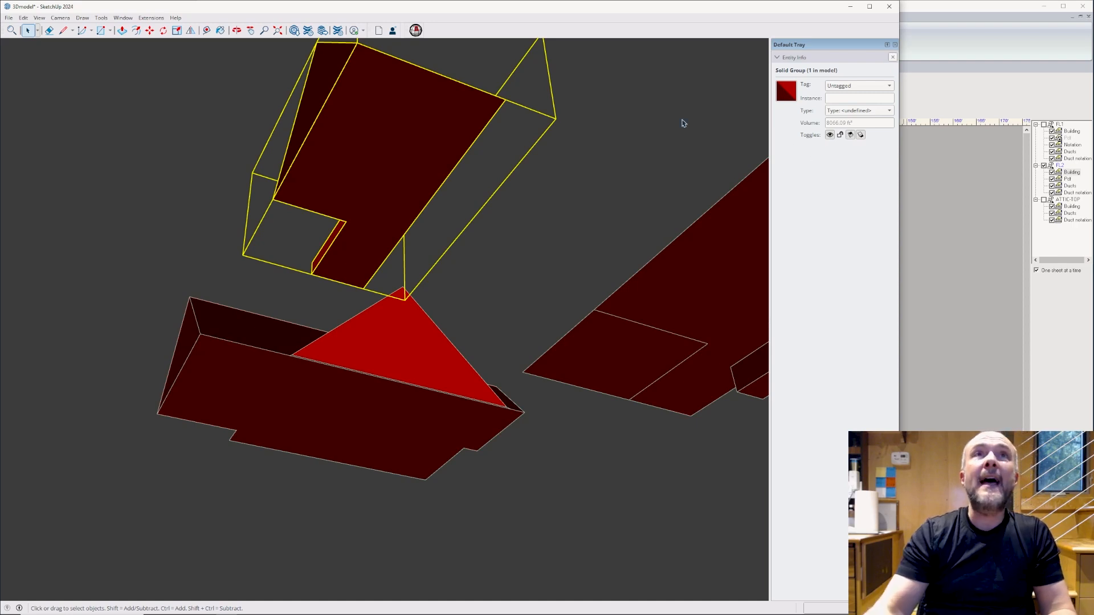
{"action": "double_click", "coordinate": [408, 121]}
{"action": "left_click", "coordinate": [408, 122]}
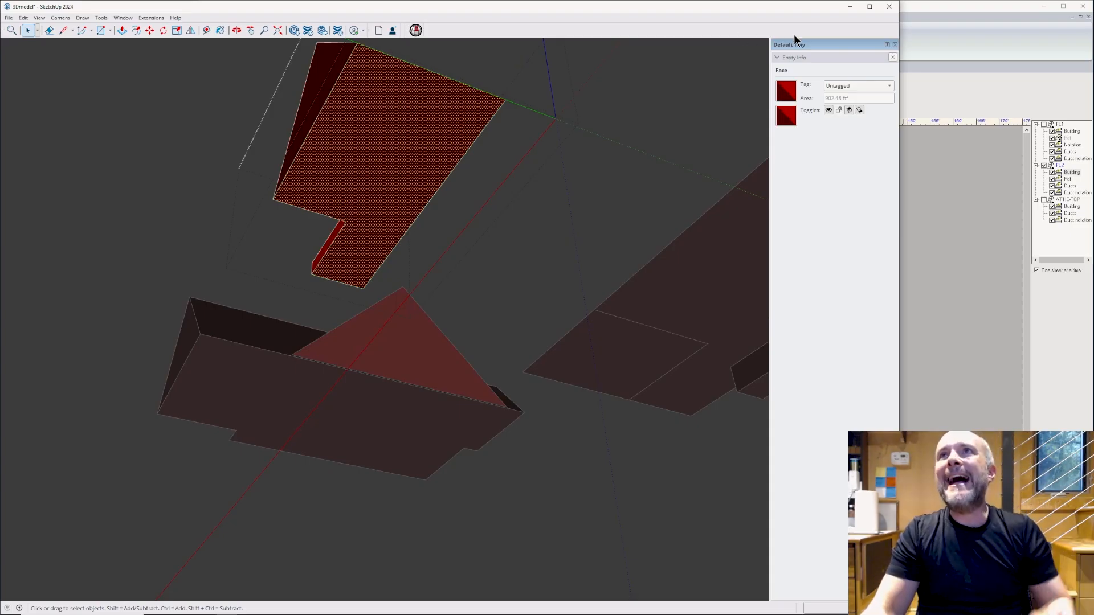
Switch to Right-Suite and set the ATTIC-MASTER room height to 8.9 ft.
{"action": "left_click", "coordinate": [955, 81]}
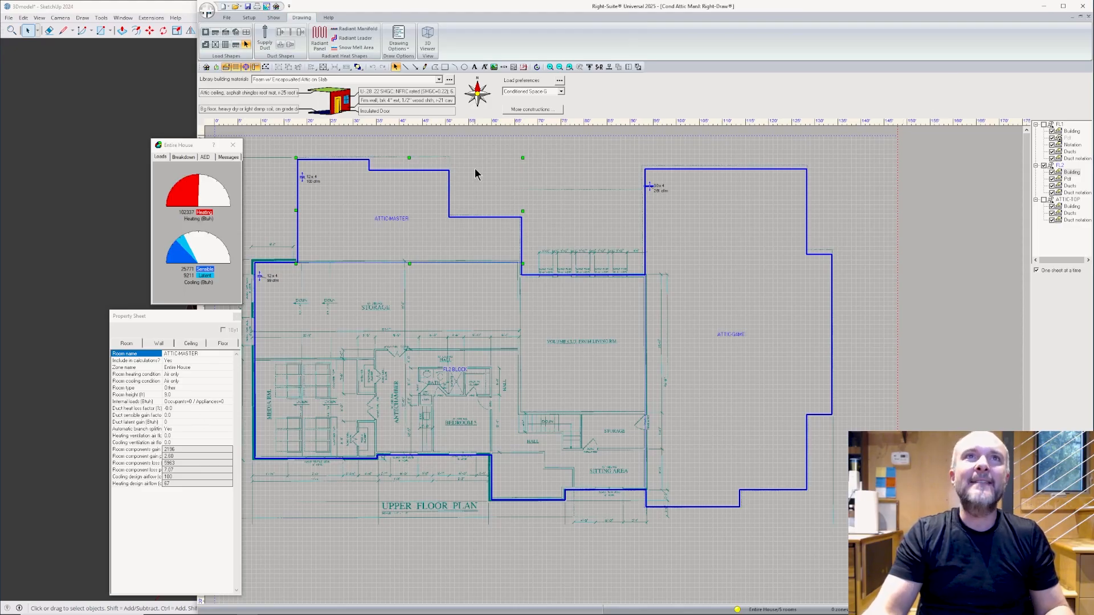
{"action": "left_click", "coordinate": [180, 394]}
{"action": "type", "text": "8"}
{"action": "key", "text": "Return"}
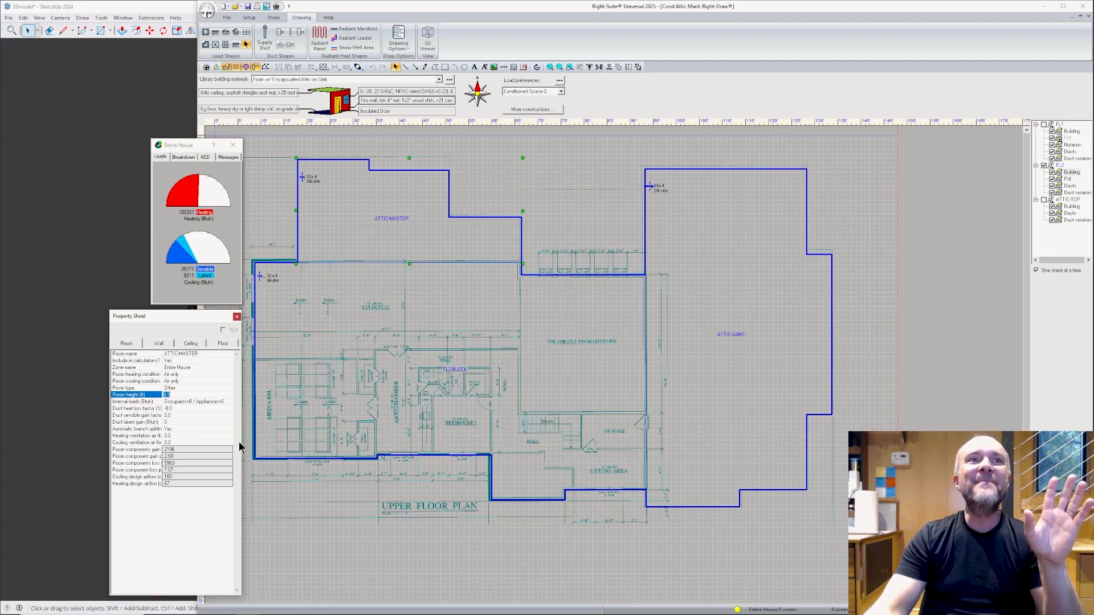
{"action": "mouse_move", "coordinate": [557, 614]}
{"action": "left_click", "coordinate": [729, 608]}
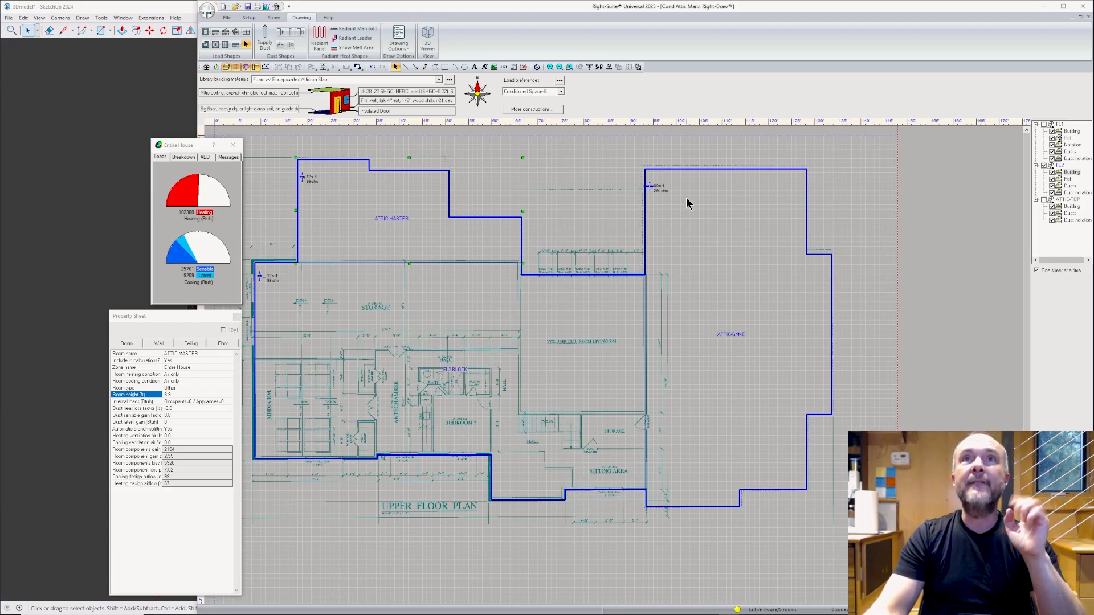
Reselect the ATTIC-MASTER room and check its ceiling type and area.
{"action": "left_click", "coordinate": [884, 199]}
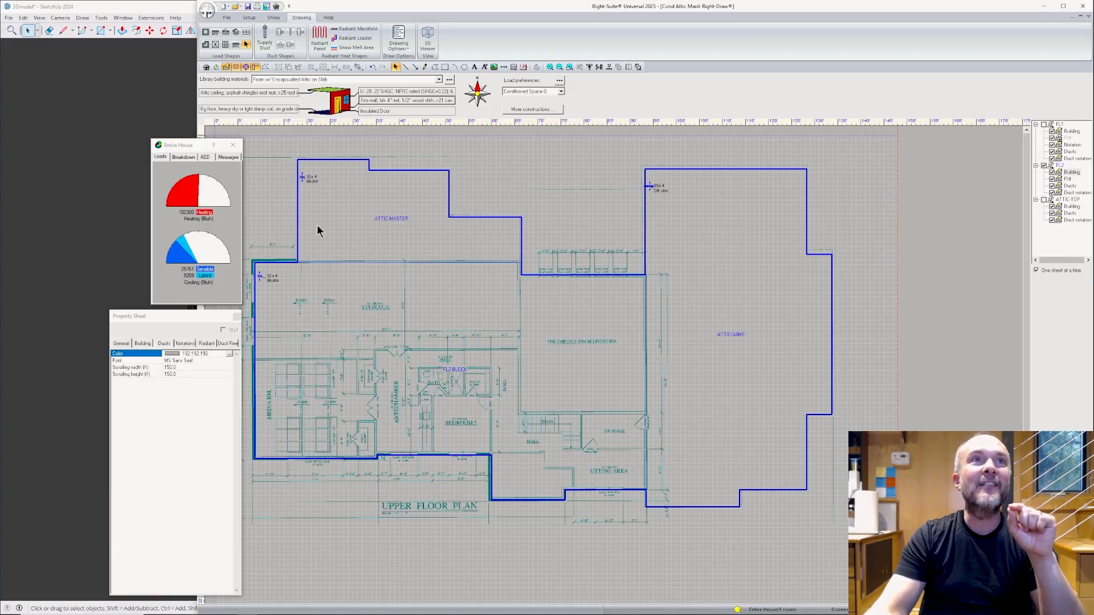
{"action": "left_click", "coordinate": [411, 233]}
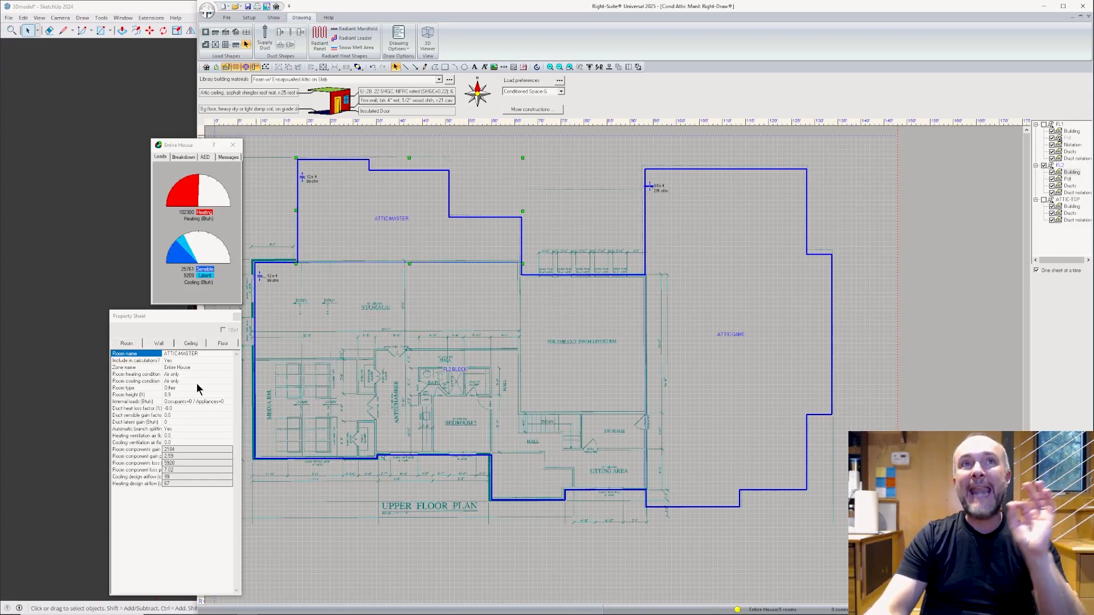
{"action": "left_click", "coordinate": [195, 344]}
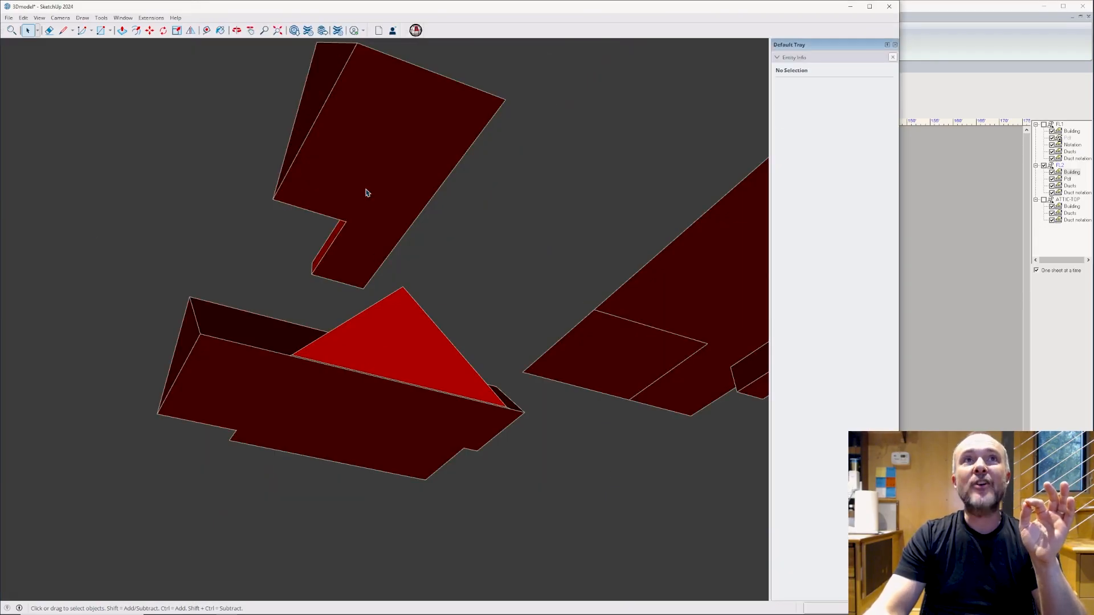
Switch to SketchUp, open the small L-shaped attic group and check the combined area of its three roof faces.
{"action": "middle_click_drag", "start_coordinate": [364, 190], "coordinate": [381, 444]}
{"action": "double_click", "coordinate": [381, 468]}
{"action": "left_click", "coordinate": [381, 468]}
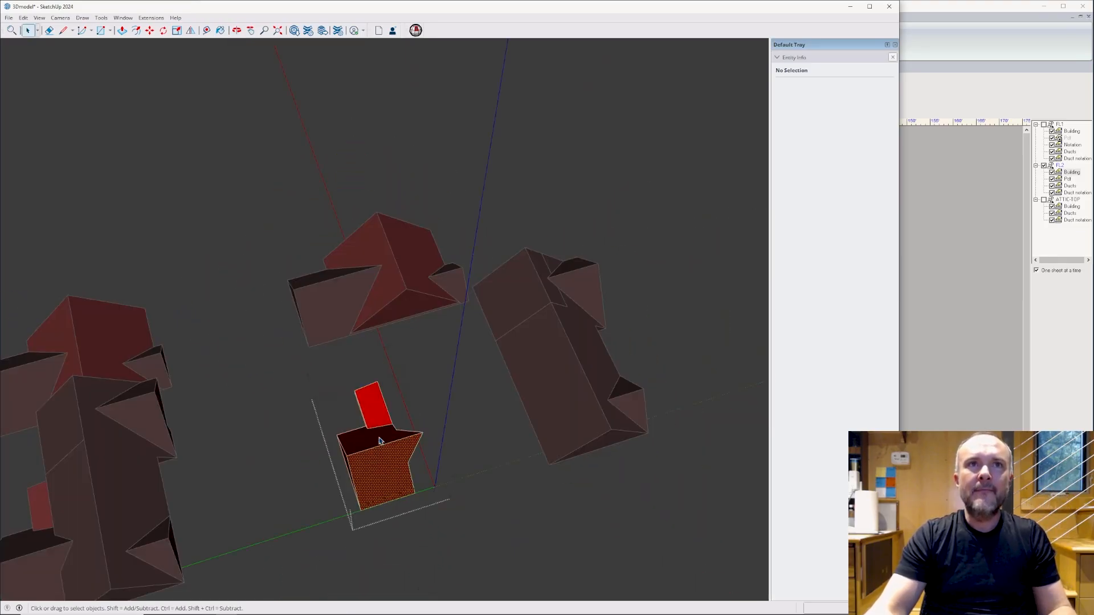
{"action": "left_click", "coordinate": [380, 438], "text": "shift"}
{"action": "left_click", "coordinate": [374, 415], "text": "shift"}
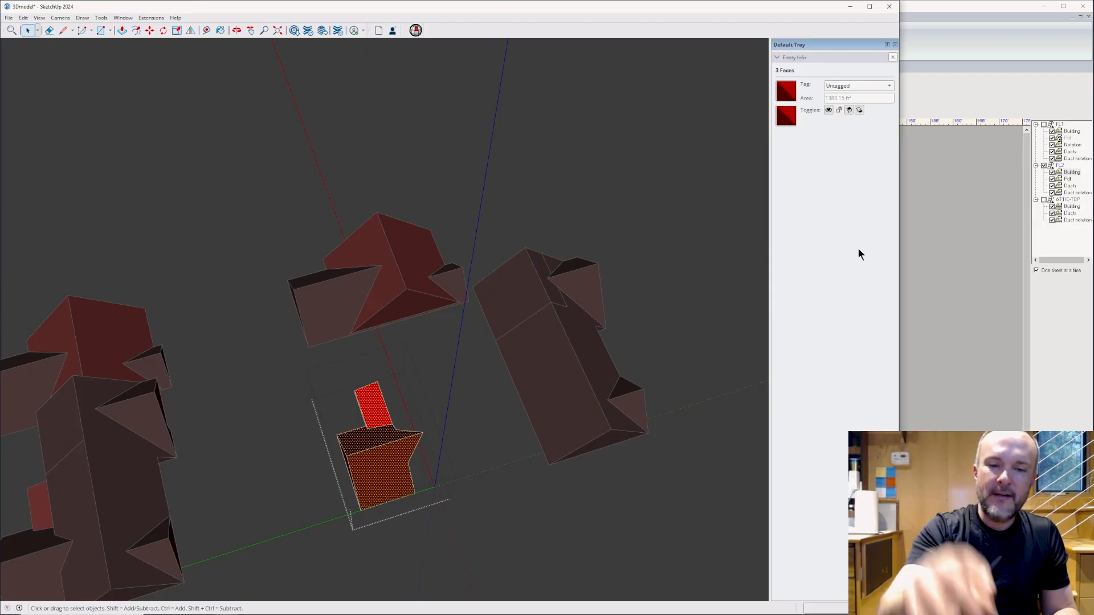
Return to Right-Suite and set the north area adjustment for ATTIC-MASTER's third wall to 540 ft².
{"action": "left_click", "coordinate": [952, 85]}
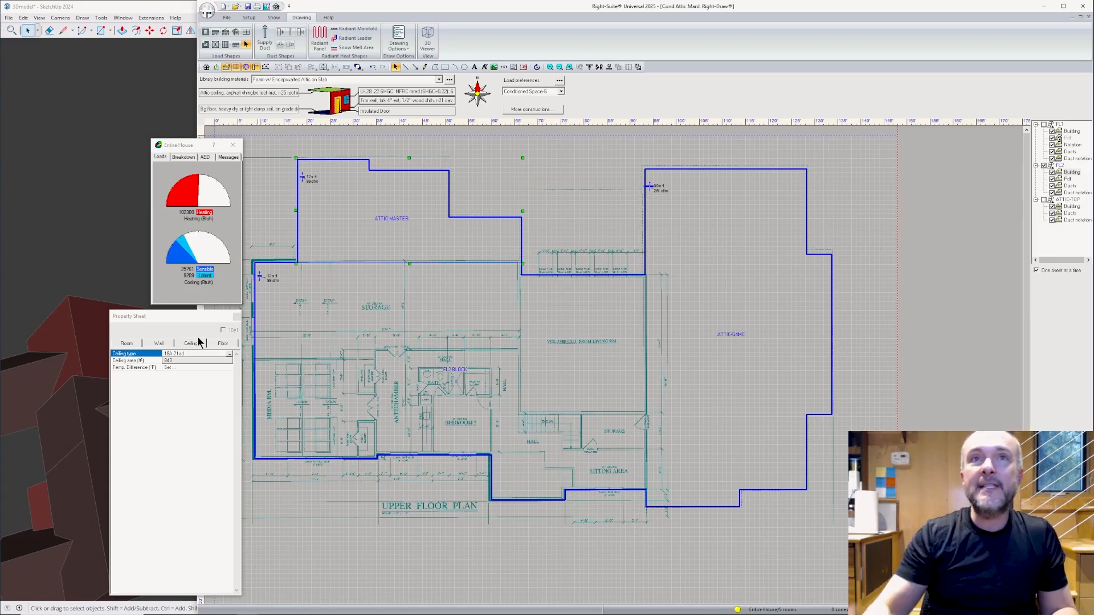
{"action": "left_click", "coordinate": [164, 347]}
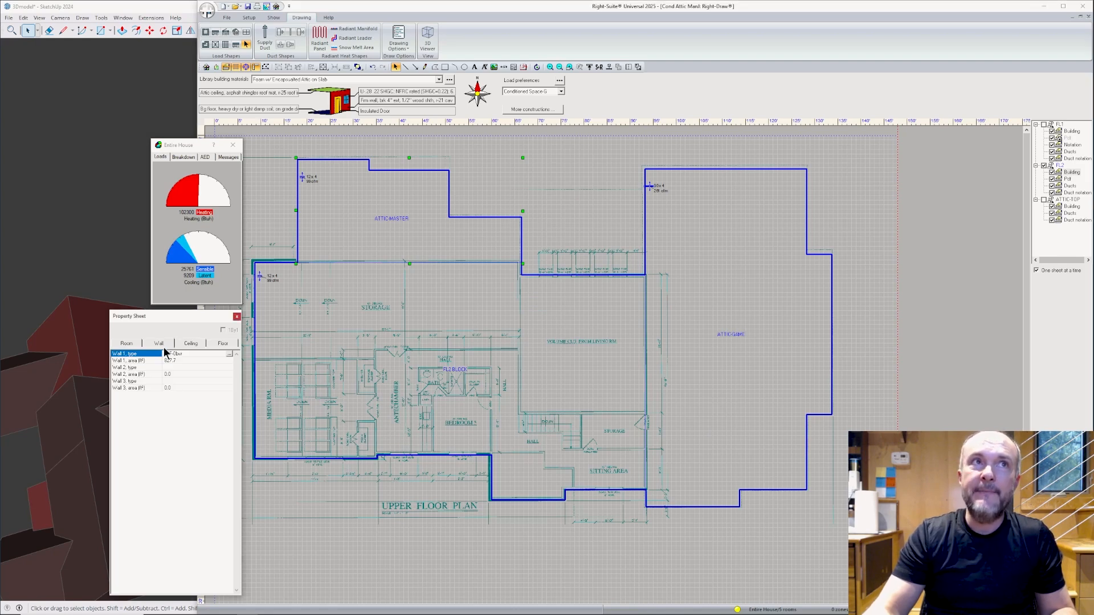
{"action": "double_click", "coordinate": [174, 392]}
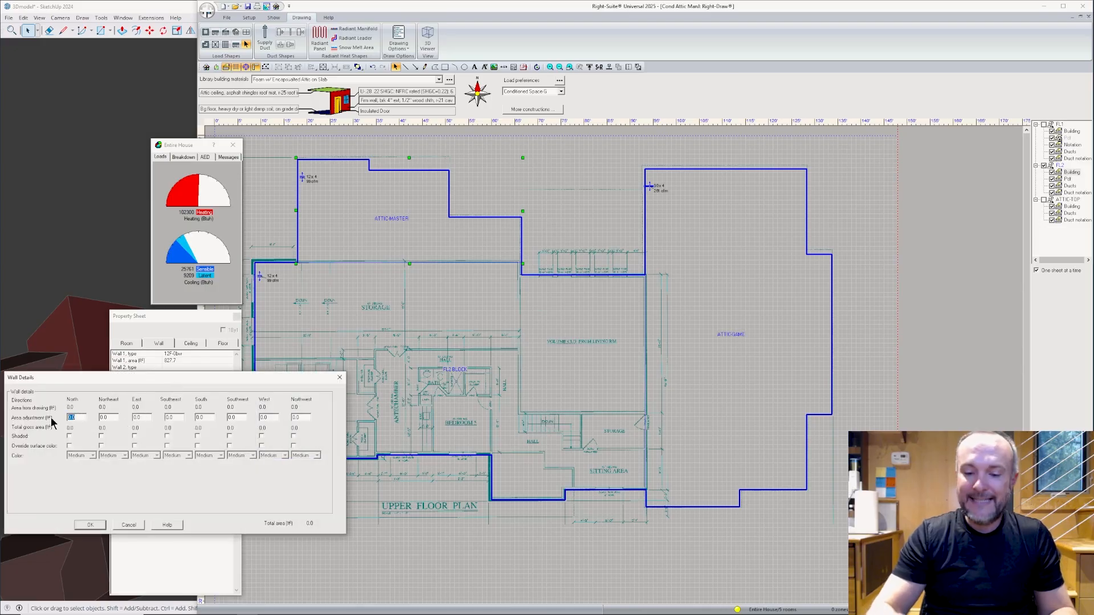
{"action": "type", "text": "50"}
{"action": "key", "text": "Return"}
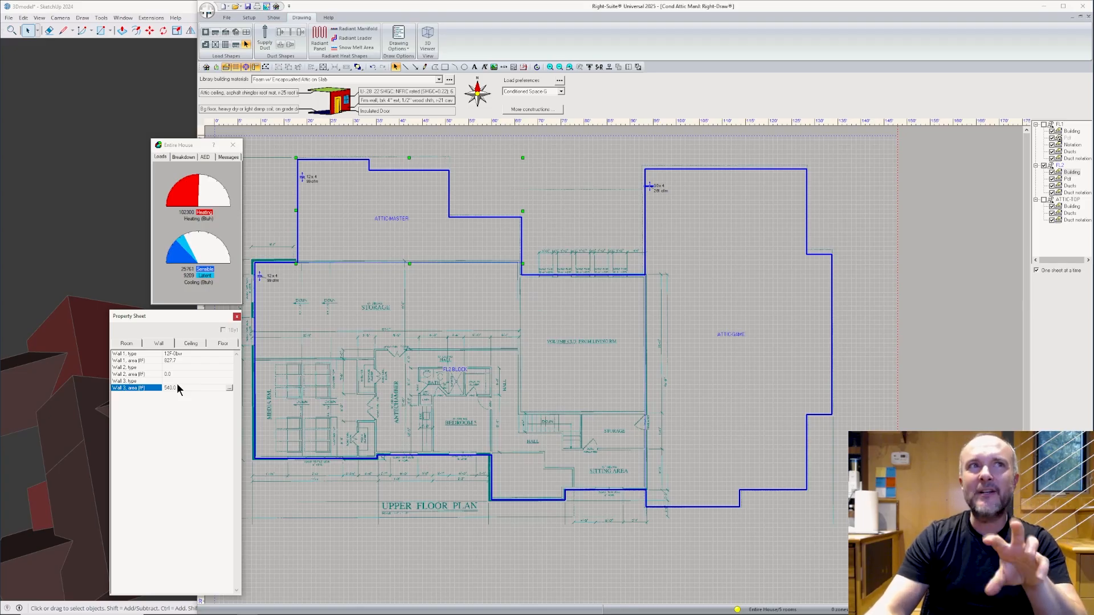
Review the U-value and CLTD group of ATTIC-MASTER's sloped ceiling construction without changing it.
{"action": "left_click", "coordinate": [191, 344]}
{"action": "double_click", "coordinate": [199, 355]}
{"action": "left_click_drag", "start_coordinate": [231, 319], "coordinate": [511, 266]}
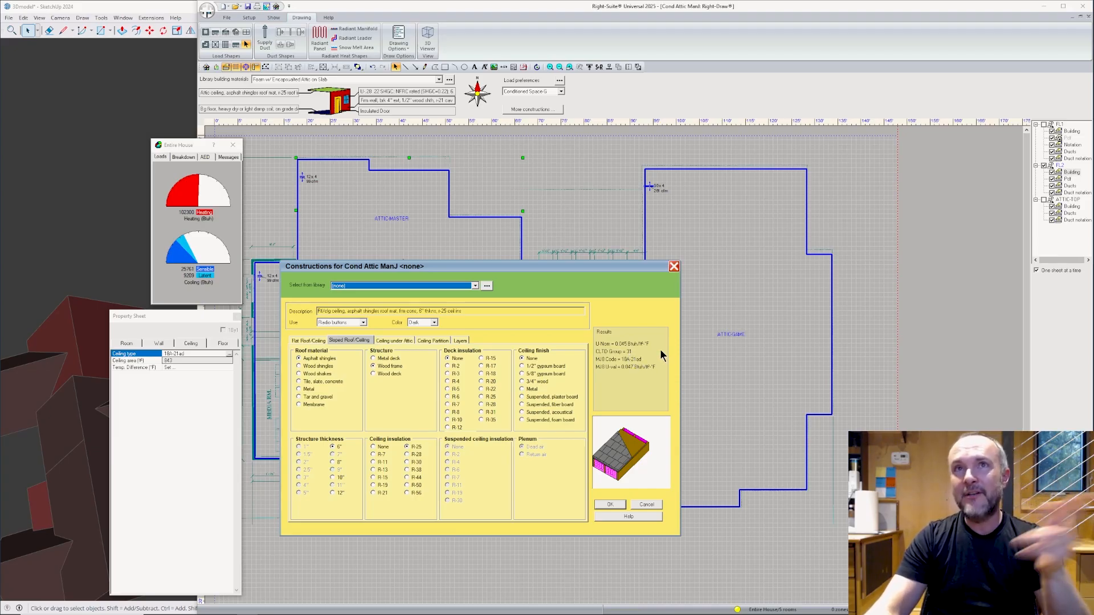
{"action": "left_click", "coordinate": [673, 266]}
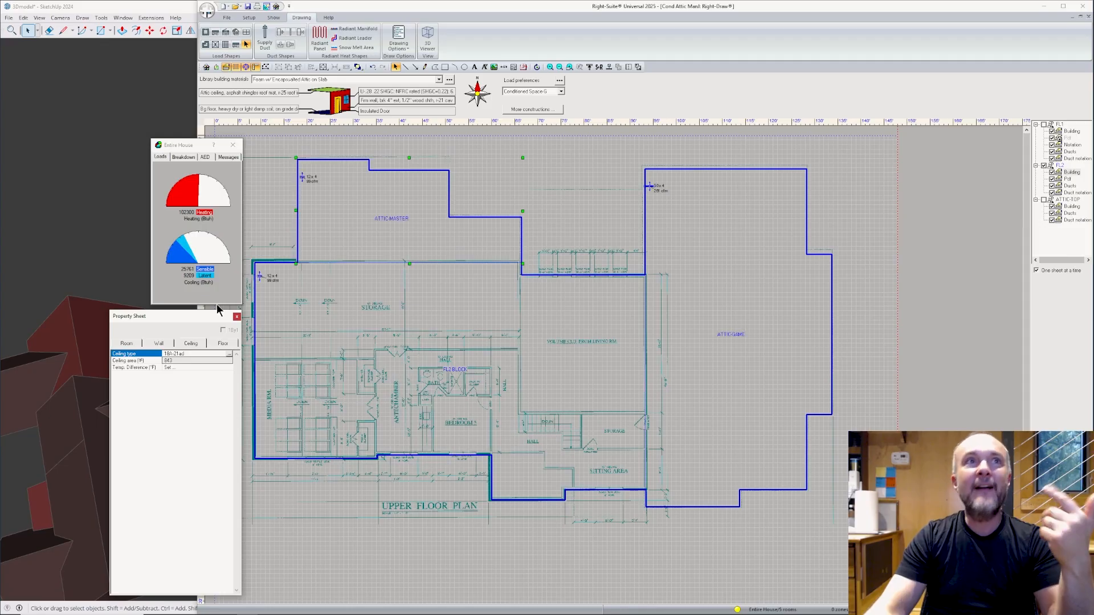
Give ATTIC-MASTER's third wall type custom values, with heating and cooling U-values of 0.045 and CLTD group 31.
{"action": "left_click", "coordinate": [161, 345]}
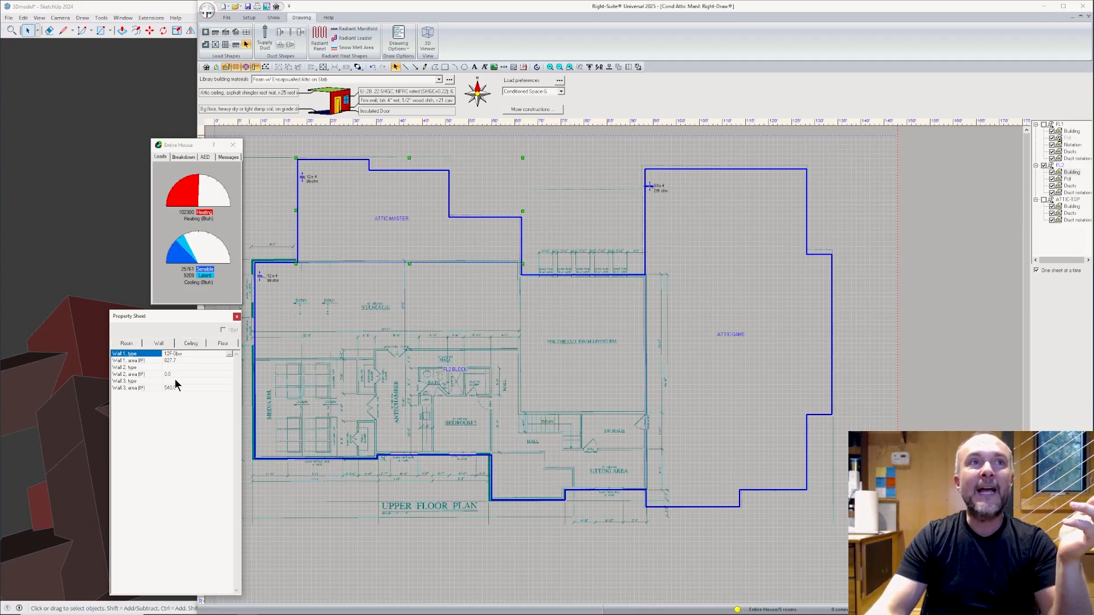
{"action": "left_click", "coordinate": [175, 381]}
{"action": "left_click", "coordinate": [229, 381]}
{"action": "left_click_drag", "start_coordinate": [230, 322], "coordinate": [629, 227]}
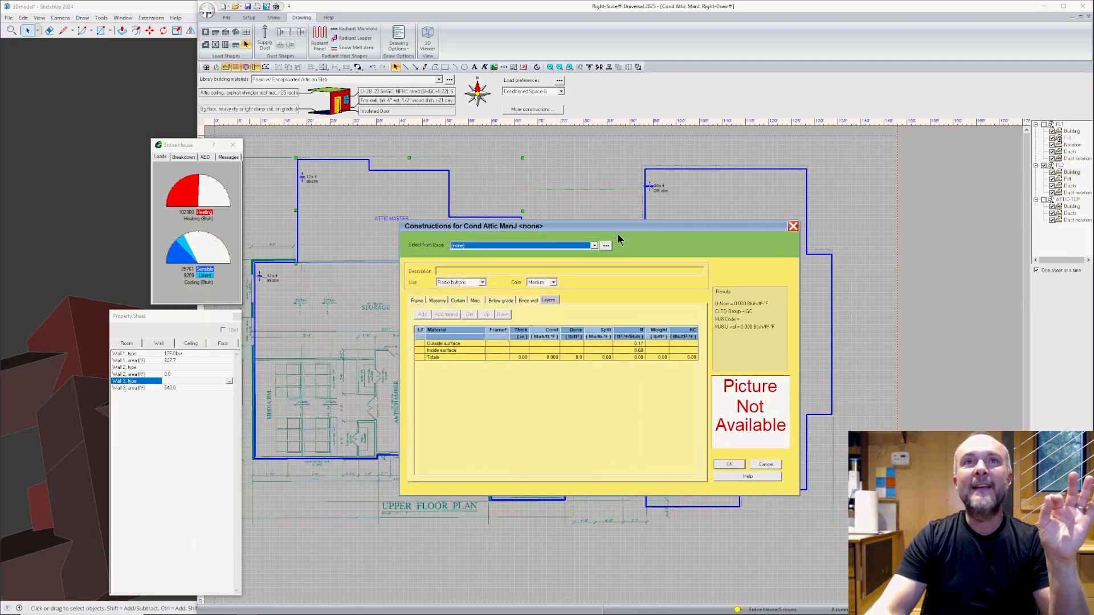
{"action": "left_click", "coordinate": [473, 282]}
{"action": "left_click", "coordinate": [474, 300]}
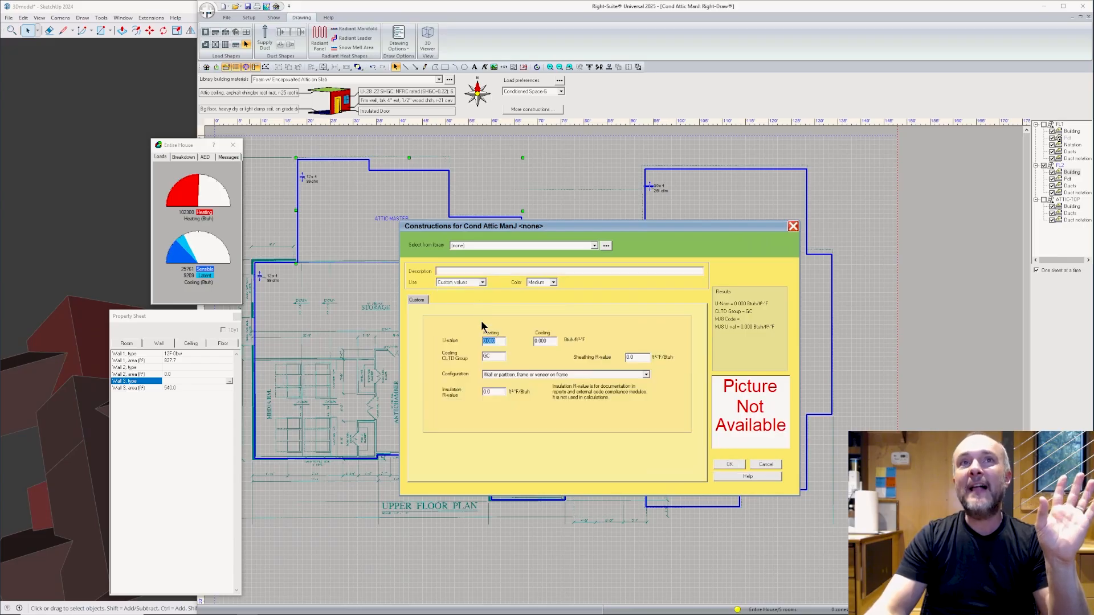
{"action": "type", "text": "045"}
{"action": "key", "text": "Tab"}
{"action": "type", "text": "."}
{"action": "key", "text": "Tab"}
{"action": "type", "text": "31"}
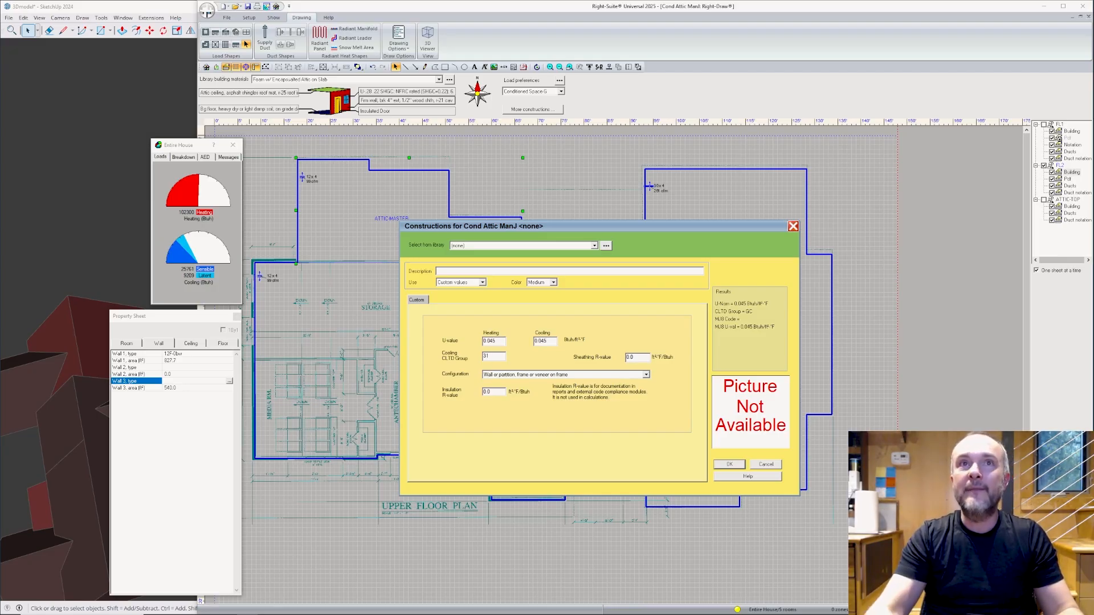
Set the custom construction to a knee wall with insulation R-value 25, describe it as PITCH ROOF, and apply it.
{"action": "left_click", "coordinate": [518, 376]}
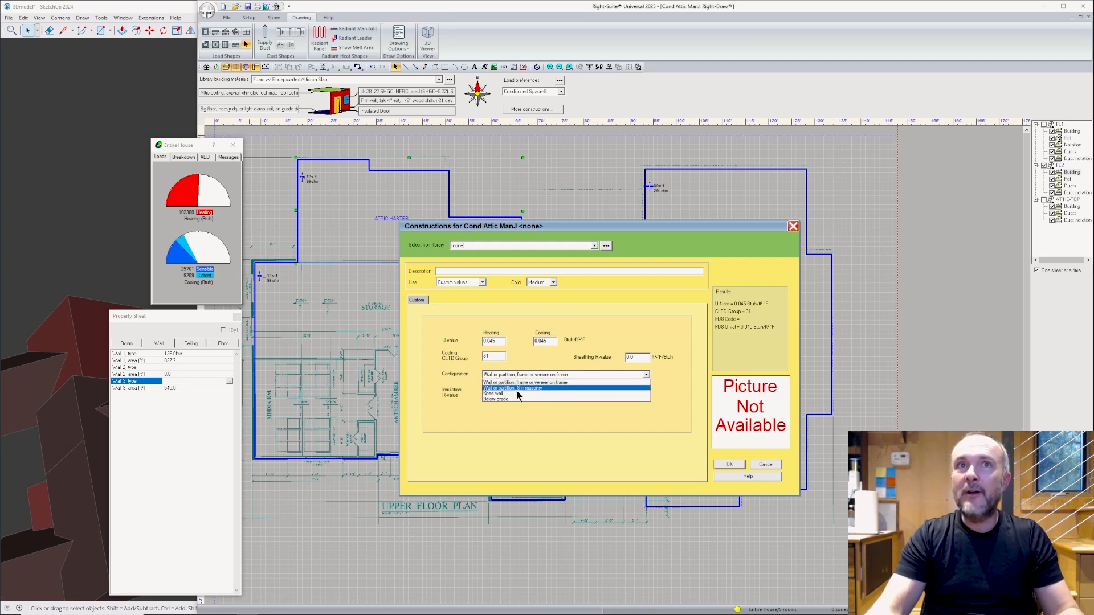
{"action": "left_click", "coordinate": [517, 395]}
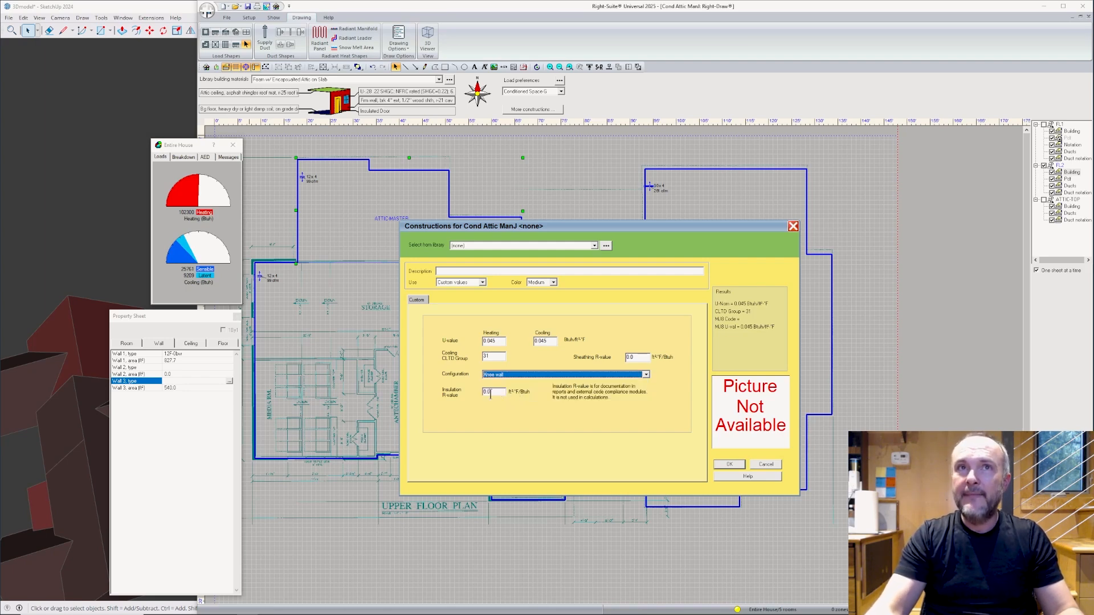
{"action": "key", "text": "Tab"}
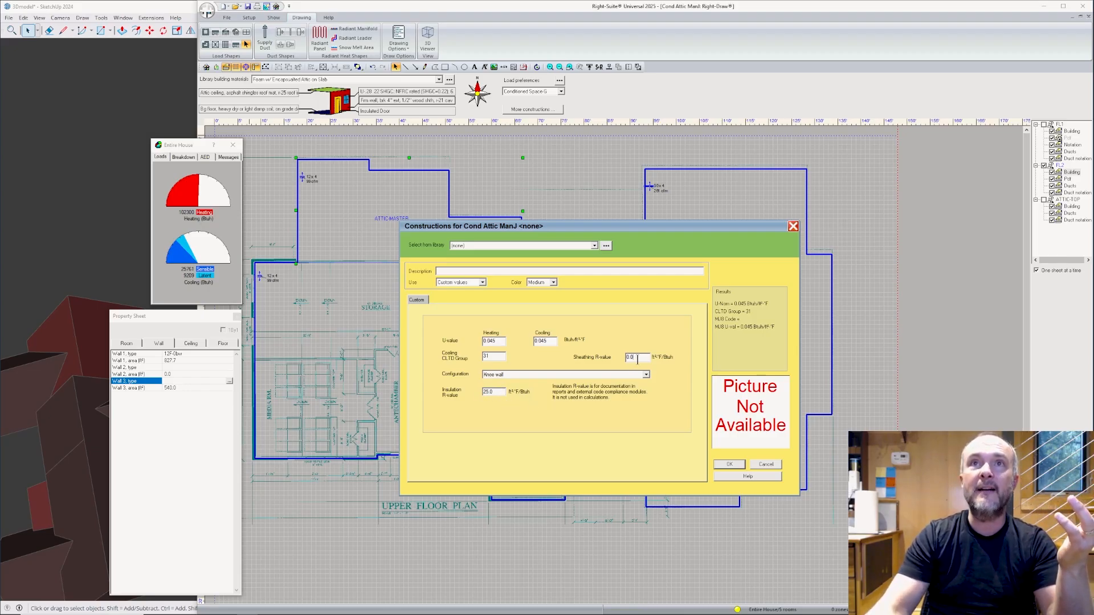
{"action": "left_click", "coordinate": [489, 268]}
{"action": "key", "text": "Caps_Lock"}
{"action": "type", "text": "PITCH ROOF"}
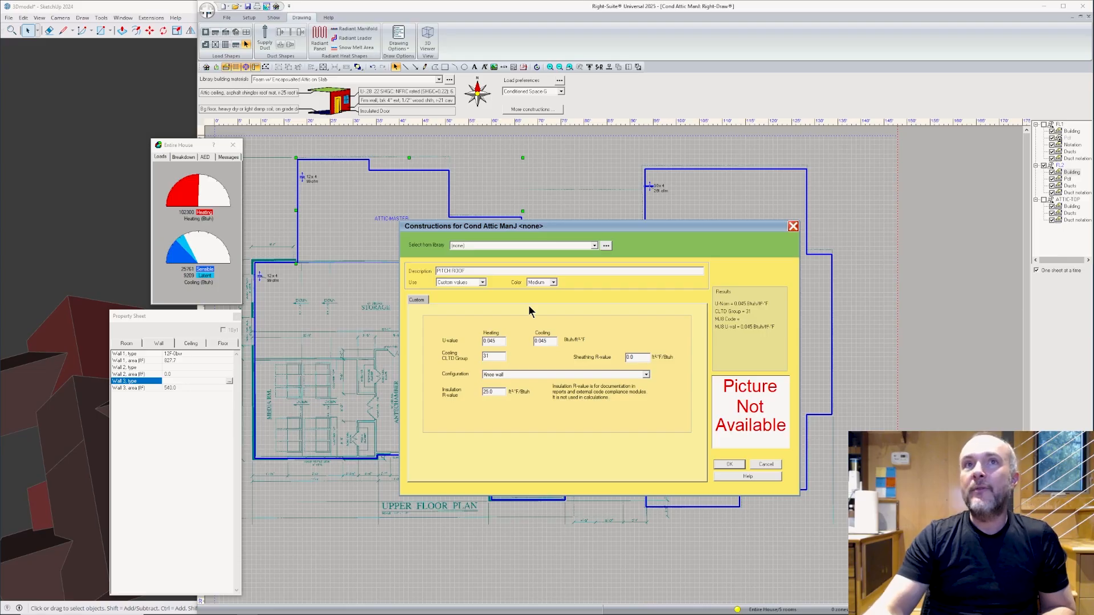
{"action": "left_click_drag", "start_coordinate": [500, 270], "coordinate": [407, 272]}
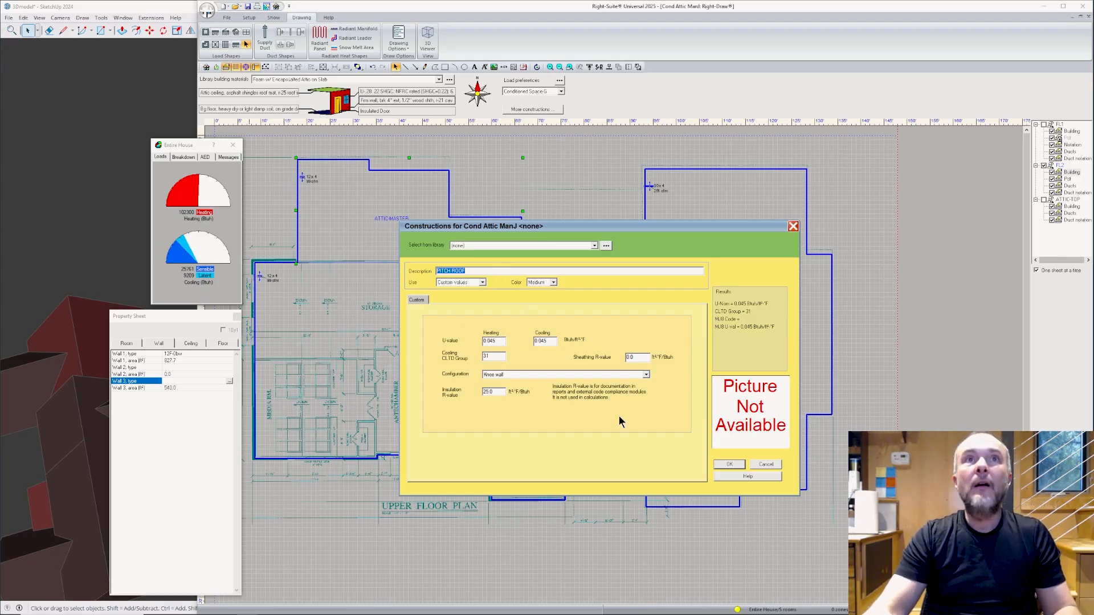
{"action": "left_click", "coordinate": [727, 464]}
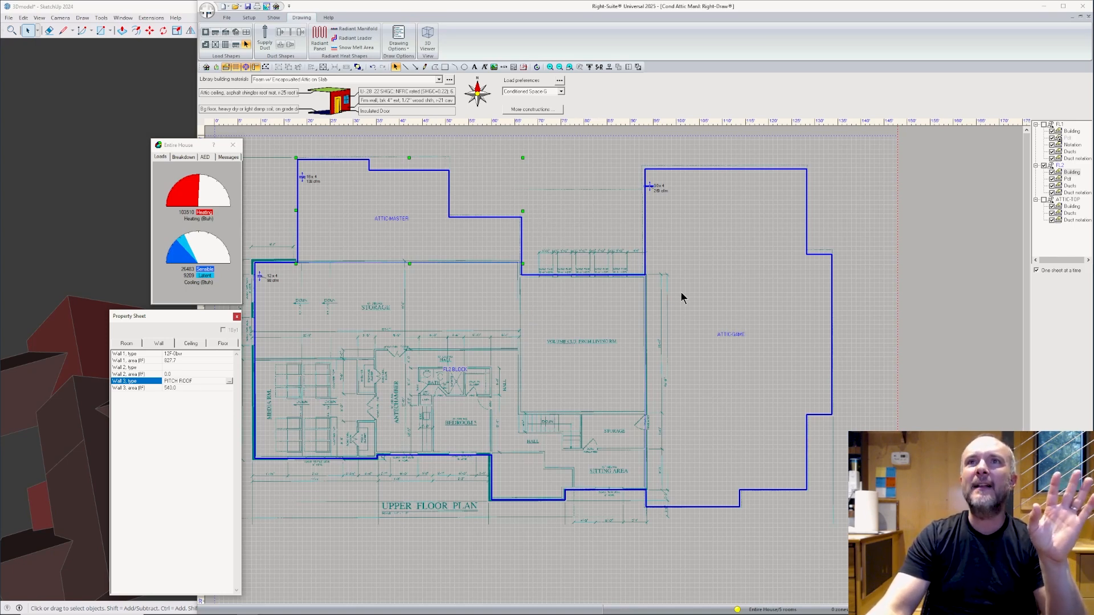
Allow multiple sheets at a time, show the ATTIC-TOP sheet, and select the ATTIC-TOP and ATTIC-GAME rooms together.
{"action": "left_click", "coordinate": [1037, 269]}
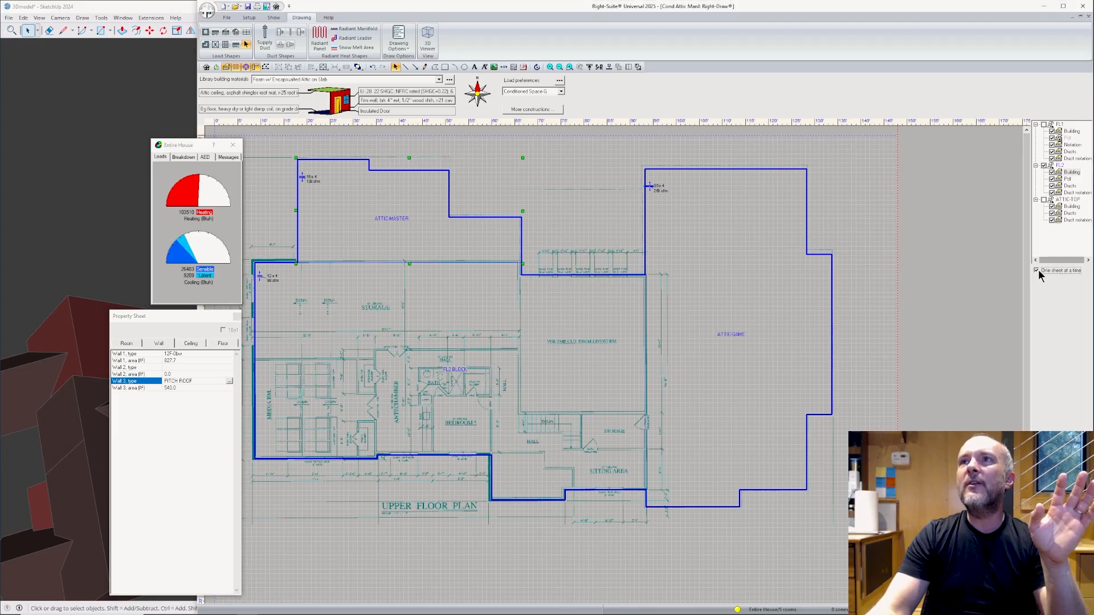
{"action": "left_click", "coordinate": [1044, 200]}
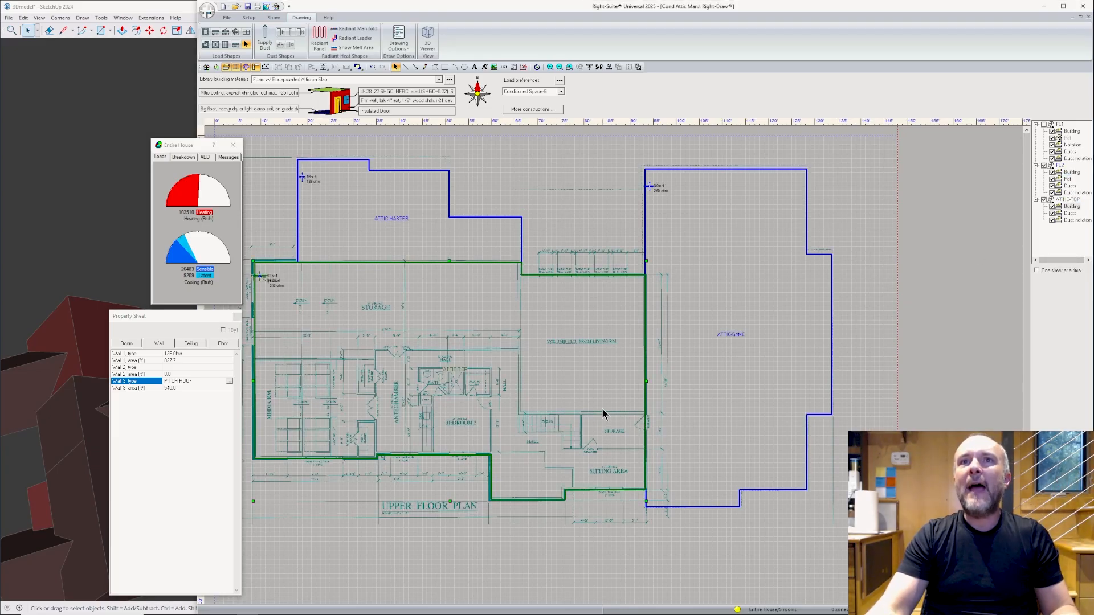
{"action": "left_click", "coordinate": [672, 346]}
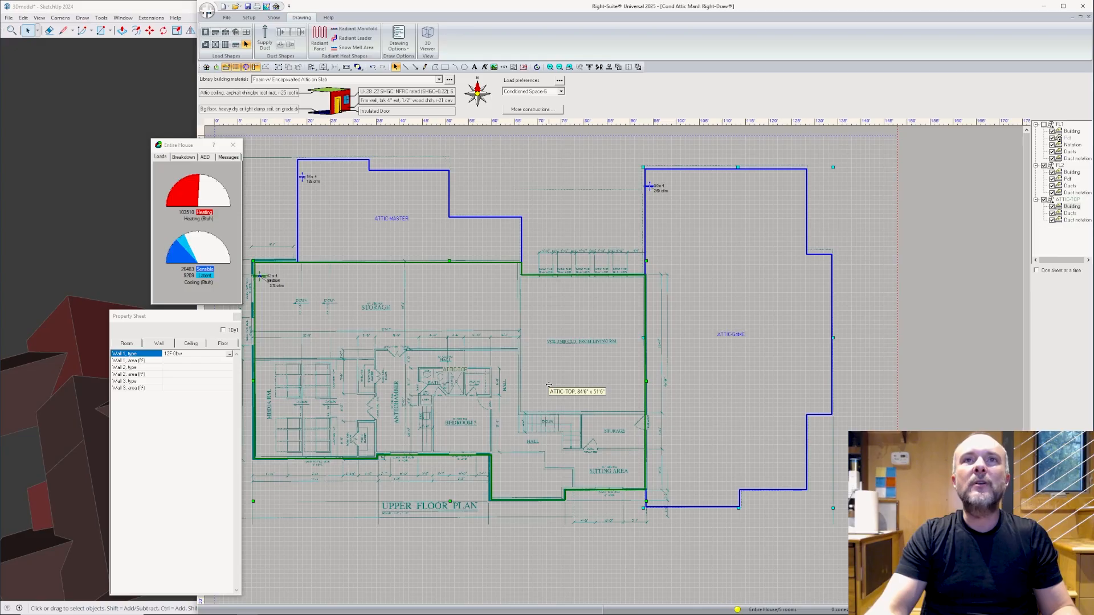
{"action": "left_click", "coordinate": [615, 561]}
{"action": "left_click", "coordinate": [604, 333]}
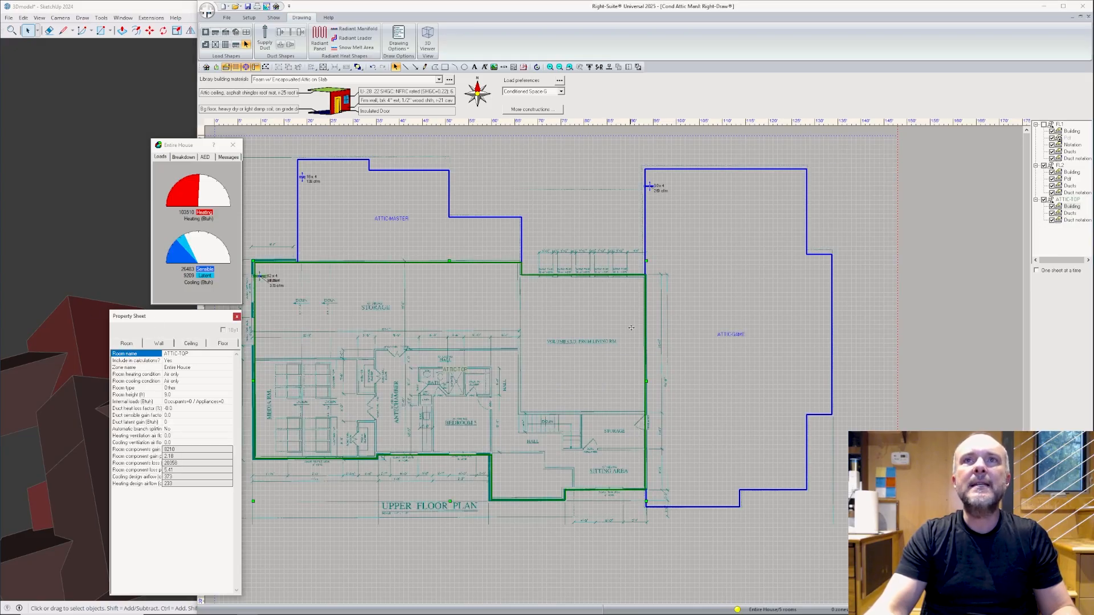
{"action": "left_click", "coordinate": [739, 316]}
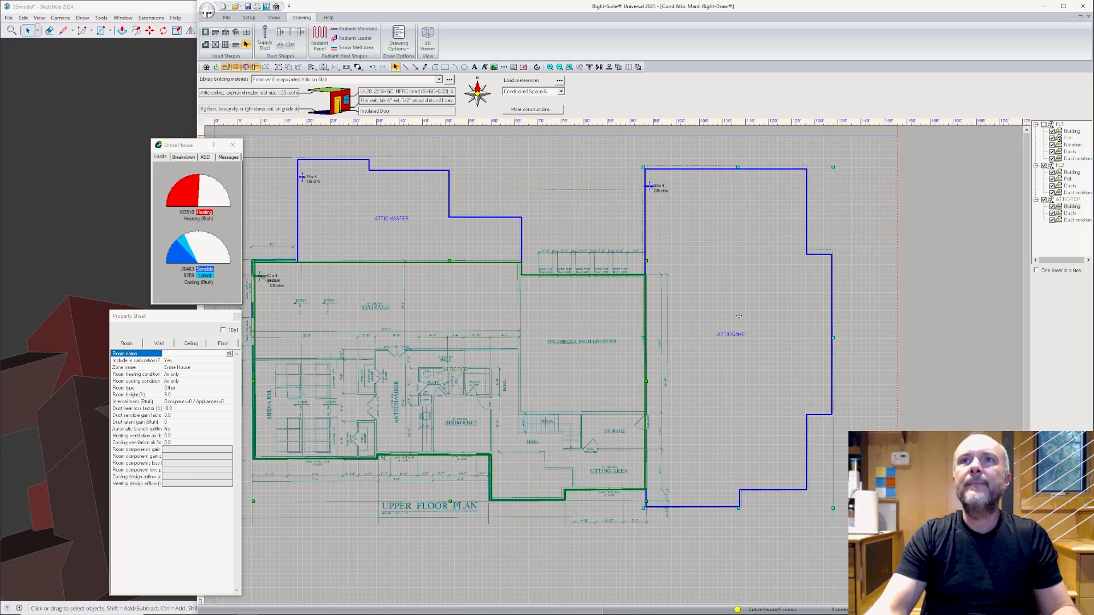
Give the selected rooms' third wall type custom values, described as PITCH ROOF, with heating and cooling U-values of 0.045.
{"action": "left_click", "coordinate": [159, 344]}
{"action": "double_click", "coordinate": [174, 380]}
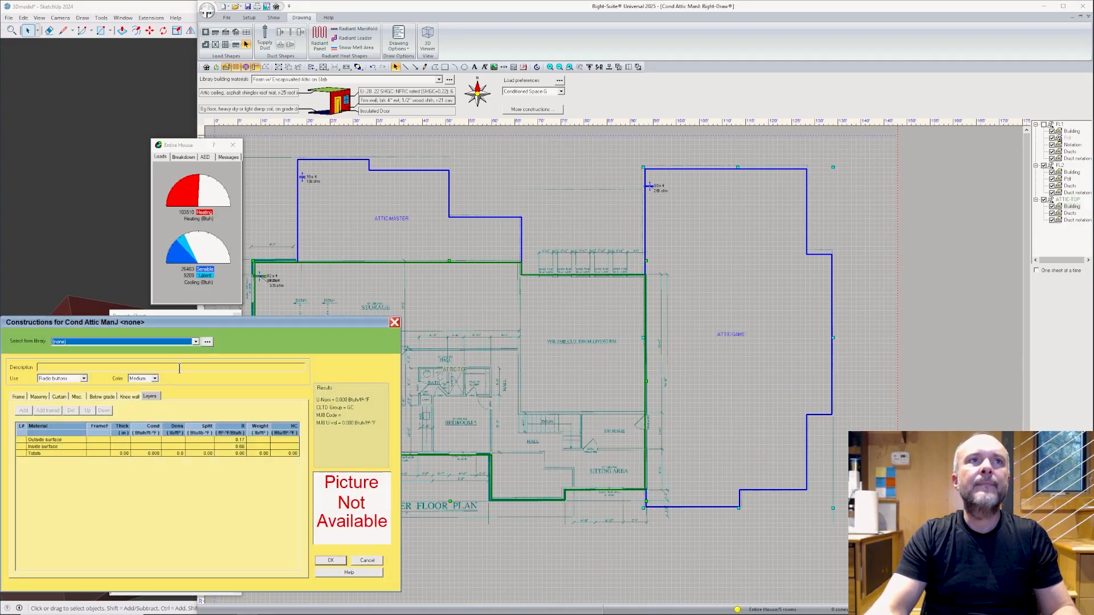
{"action": "left_click", "coordinate": [83, 378]}
{"action": "left_click", "coordinate": [76, 398]}
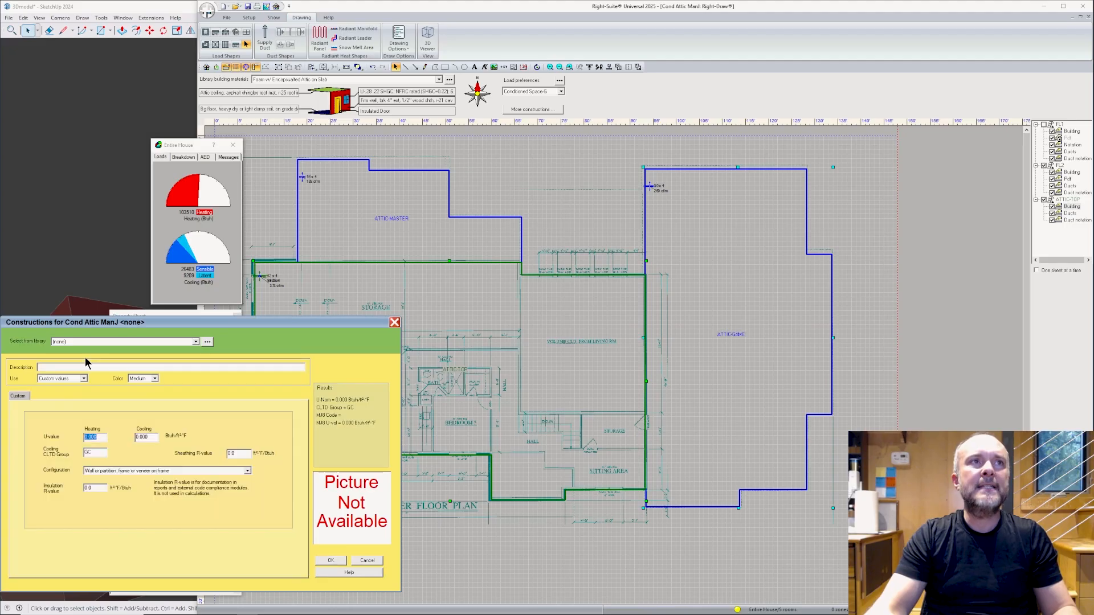
{"action": "double_click", "coordinate": [98, 437]}
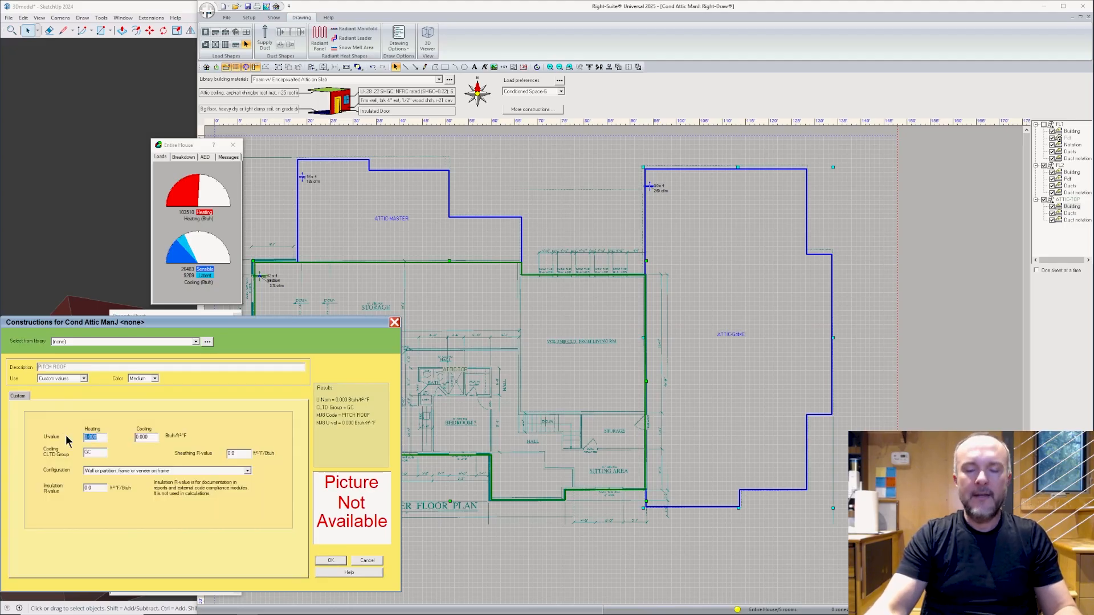
{"action": "type", "text": "0.045"}
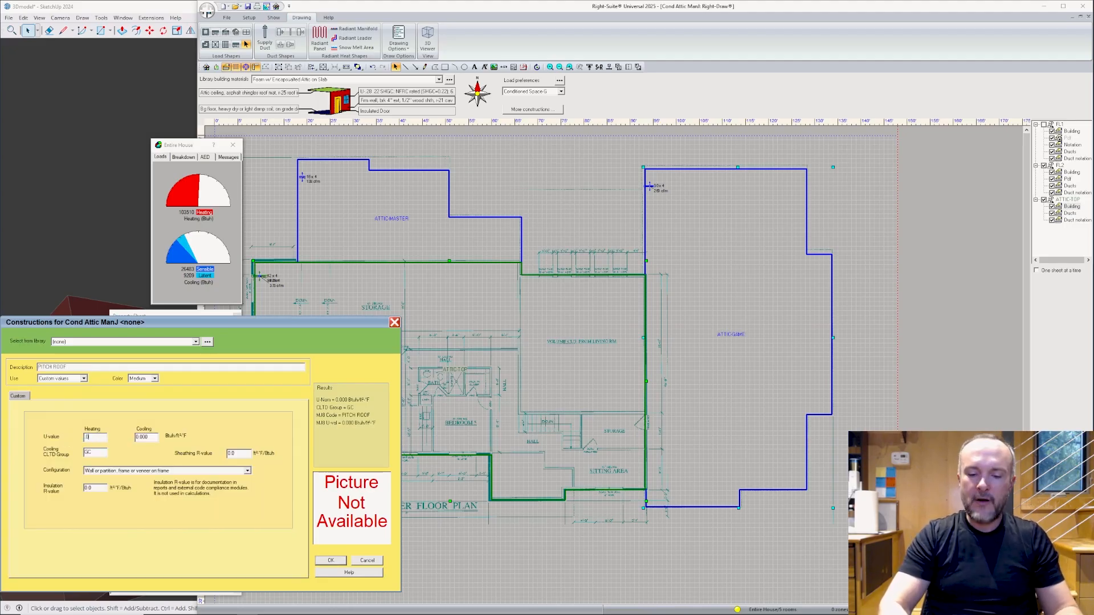
{"action": "key", "text": "Tab"}
{"action": "type", "text": "0.045"}
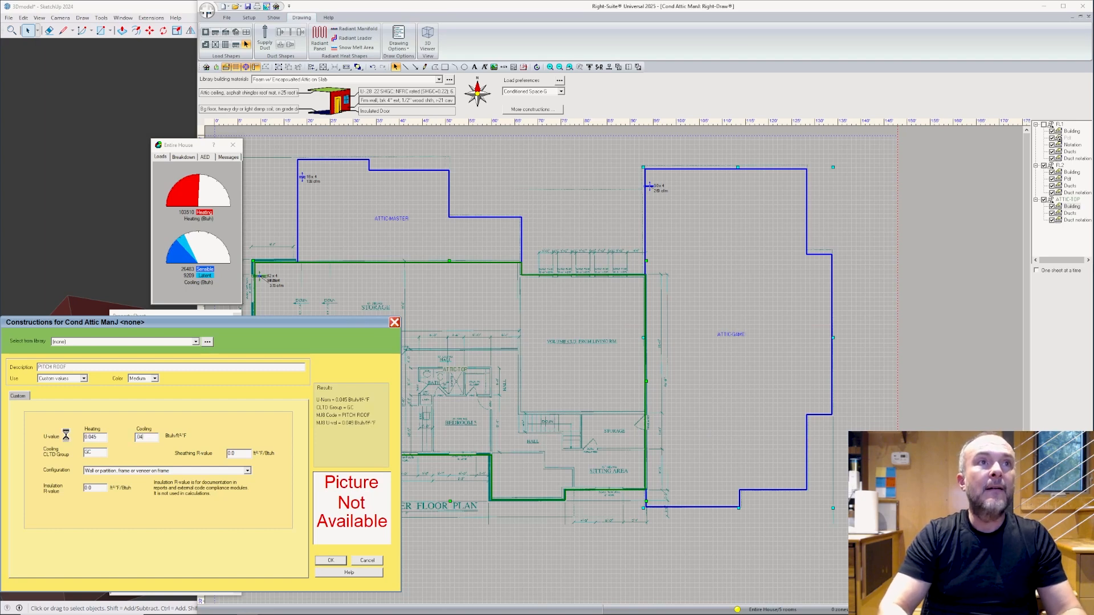
Set the custom construction to CLTD group 31, knee wall configuration and insulation R-value 25, then apply it and deselect the rooms.
{"action": "key", "text": "Tab"}
{"action": "type", "text": "31"}
{"action": "key", "text": "Tab"}
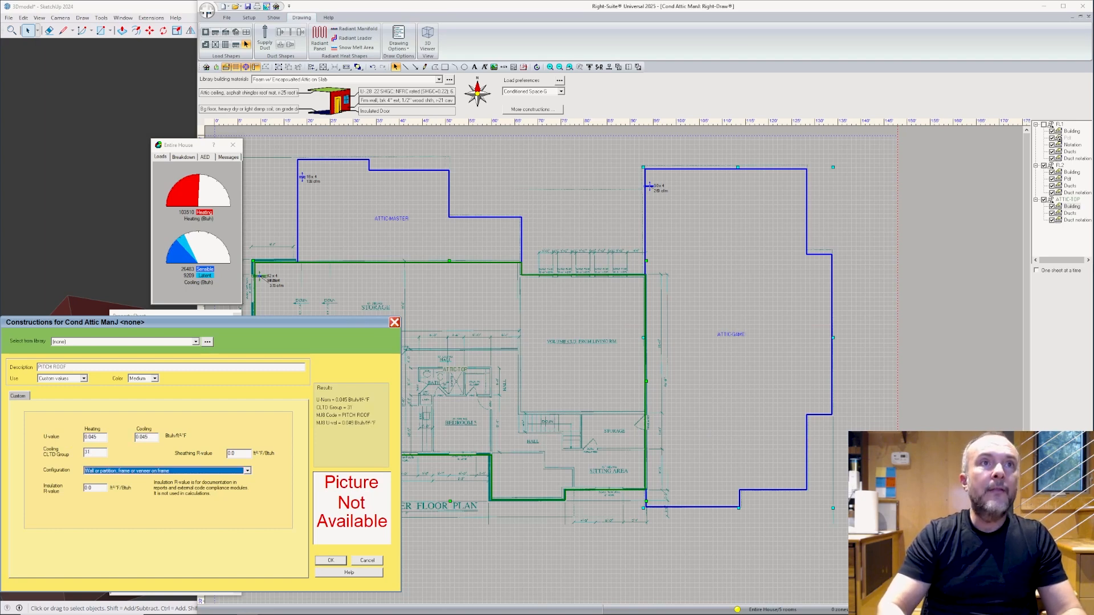
{"action": "key", "text": "k"}
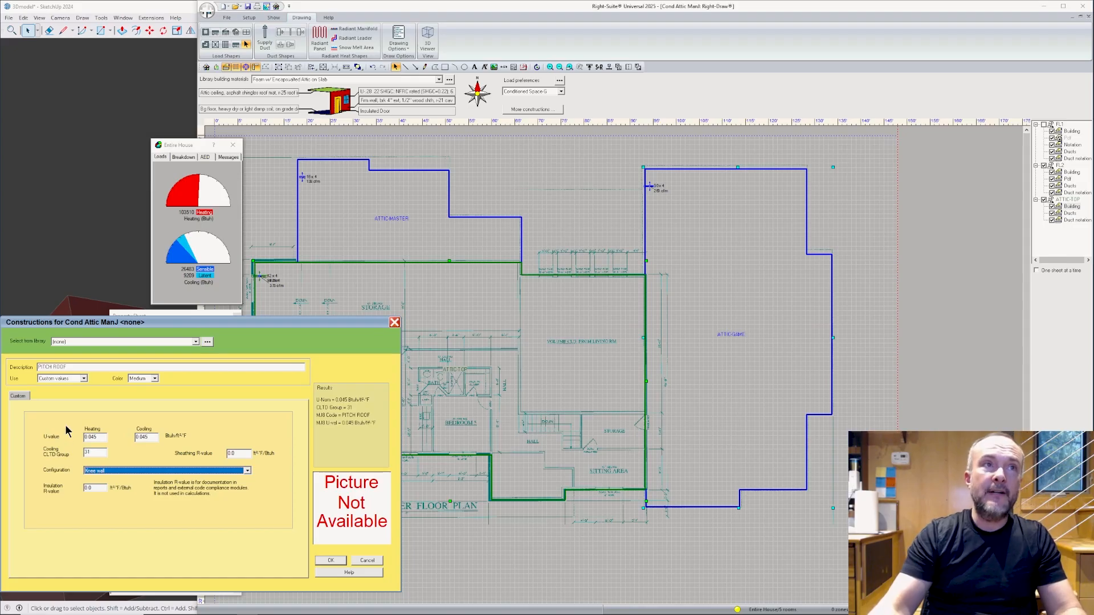
{"action": "key", "text": "Tab"}
{"action": "type", "text": "25"}
{"action": "key", "text": "Tab"}
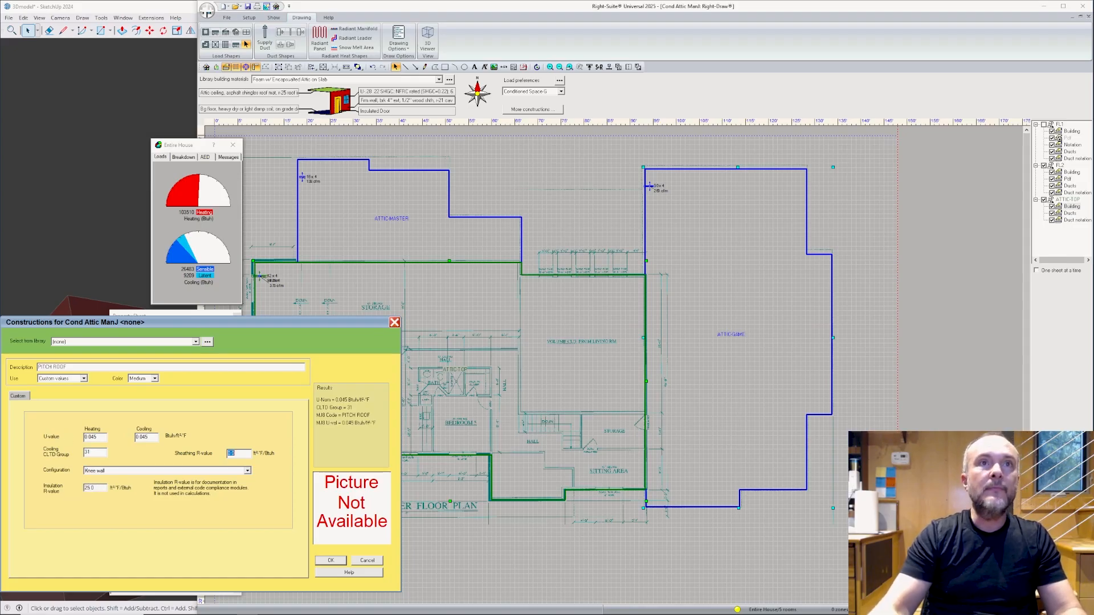
{"action": "left_click", "coordinate": [335, 563]}
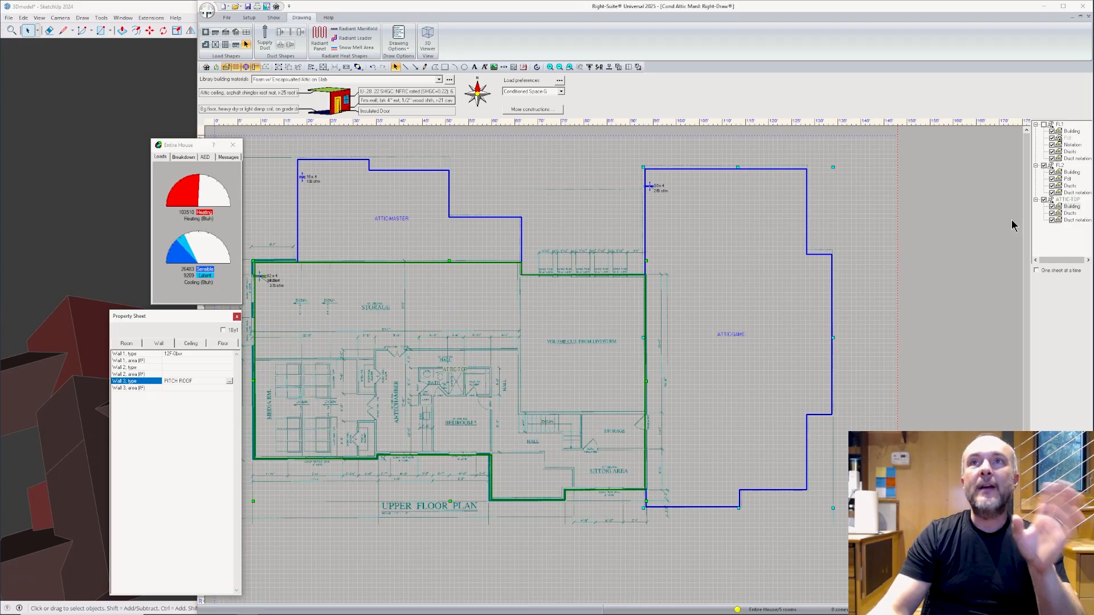
{"action": "left_click", "coordinate": [962, 249]}
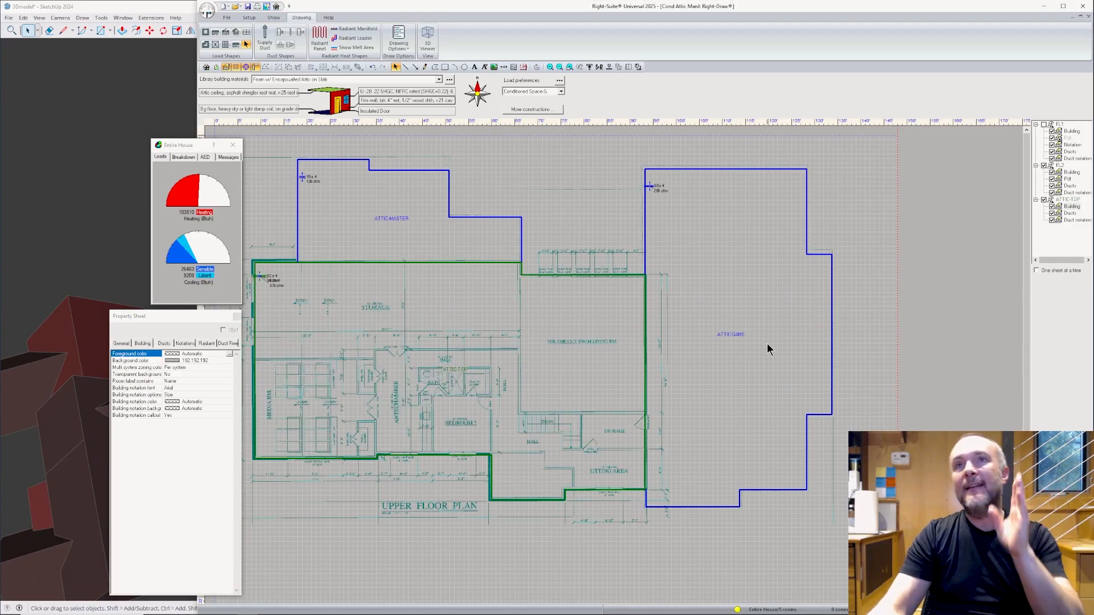
Open ATTIC-MASTER's first wall area details by direction and place the dialog clear of the property sheet.
{"action": "left_click", "coordinate": [413, 230]}
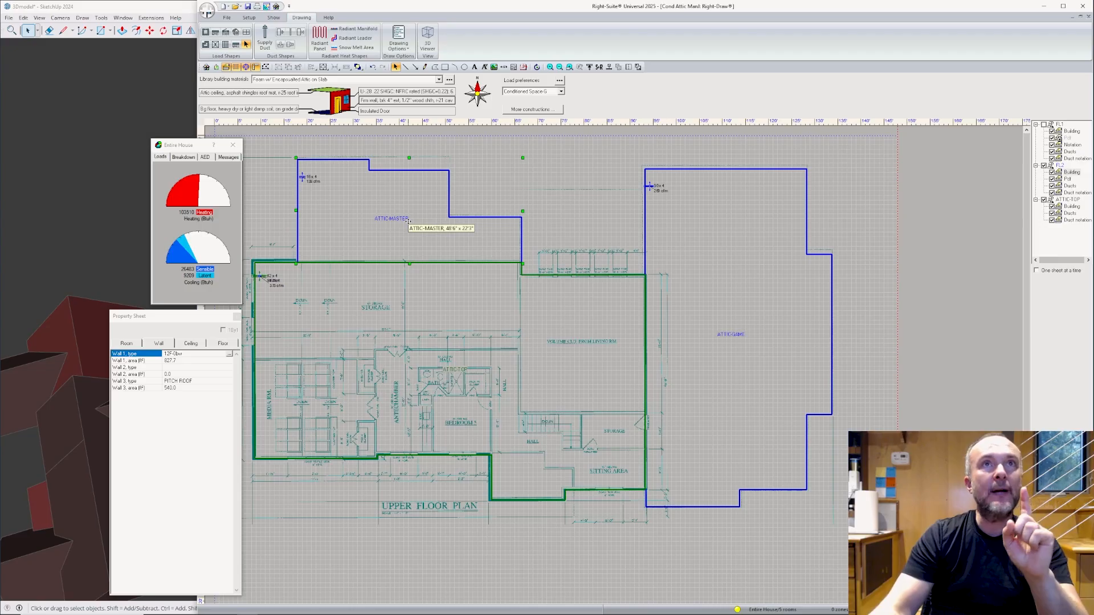
{"action": "left_click", "coordinate": [203, 319]}
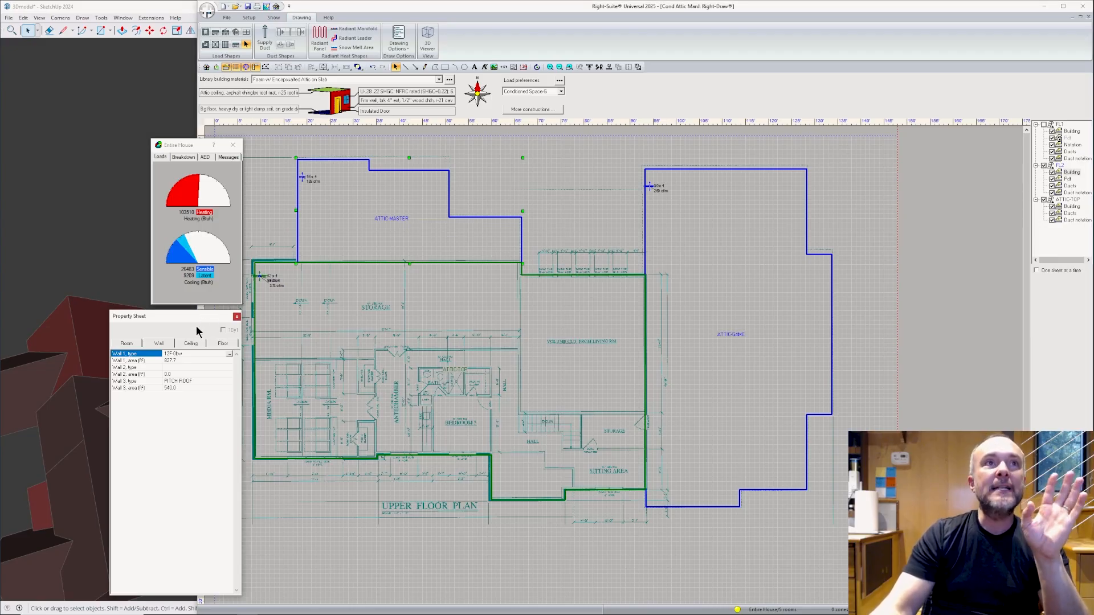
{"action": "double_click", "coordinate": [178, 360]}
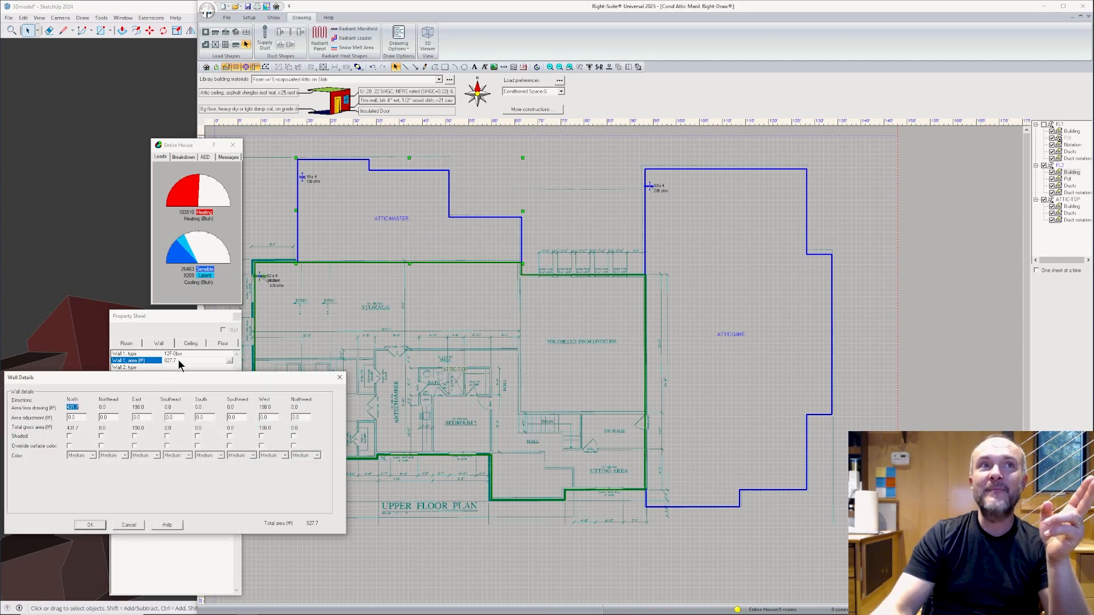
{"action": "left_click_drag", "start_coordinate": [168, 383], "coordinate": [569, 357]}
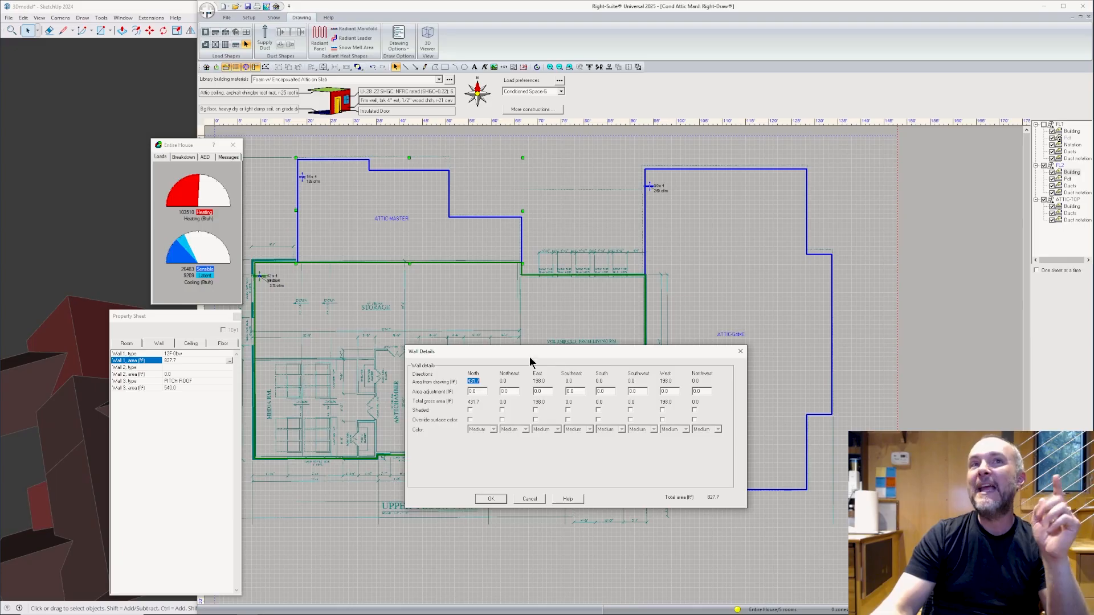
Switch to SketchUp, measure the combined area of the master attic's two vertical end-wall faces, and return to Right-Suite.
{"action": "left_click", "coordinate": [94, 279]}
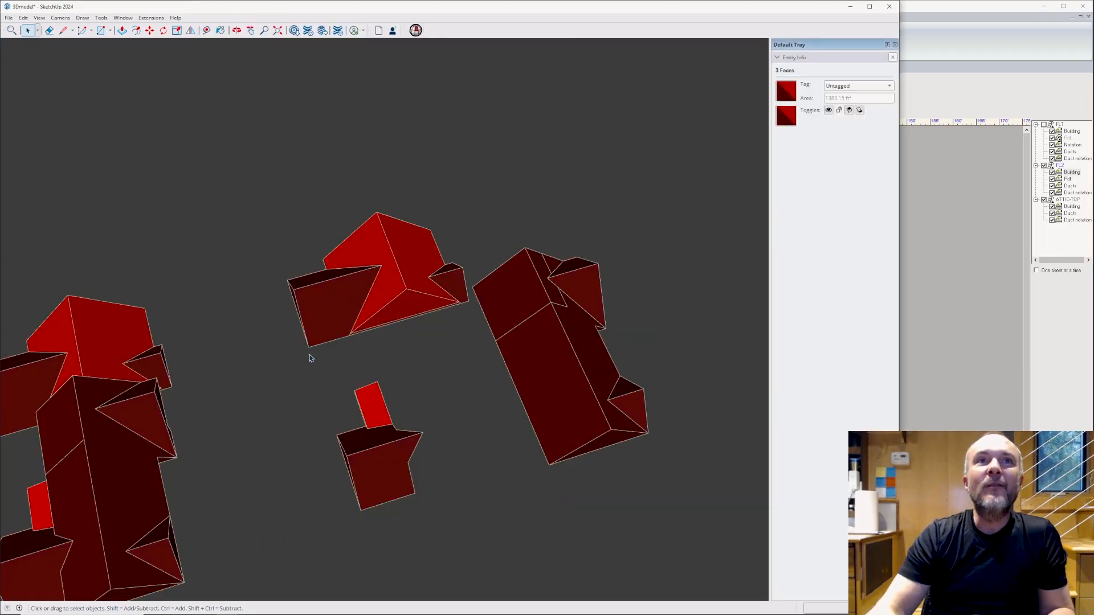
{"action": "scroll", "coordinate": [646, 372], "scroll_direction": "down", "scroll_amount": 3}
{"action": "middle_click_drag", "start_coordinate": [520, 383], "coordinate": [134, 310]}
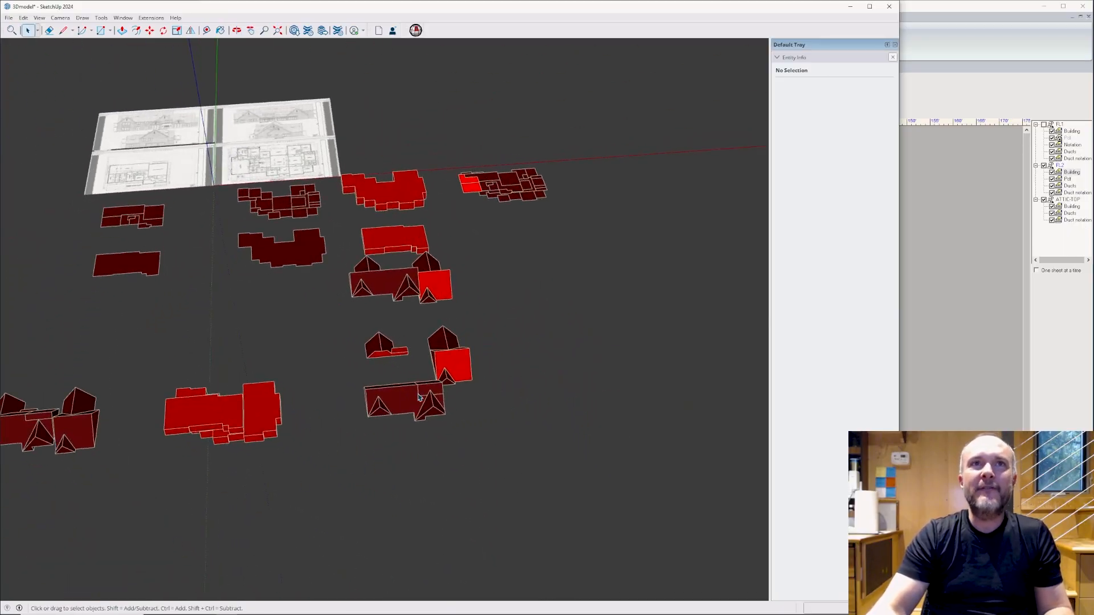
{"action": "scroll", "coordinate": [388, 340], "scroll_direction": "up", "scroll_amount": 3}
{"action": "scroll", "coordinate": [357, 342], "scroll_direction": "up", "scroll_amount": 3}
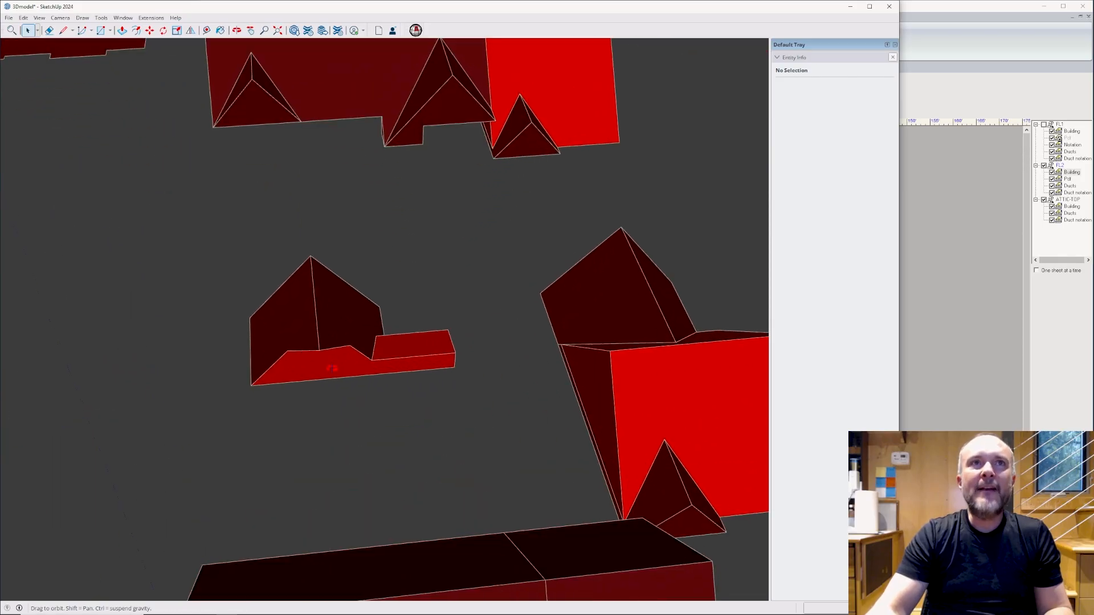
{"action": "scroll", "coordinate": [335, 344], "scroll_direction": "up", "scroll_amount": 2}
{"action": "left_click", "coordinate": [327, 341]}
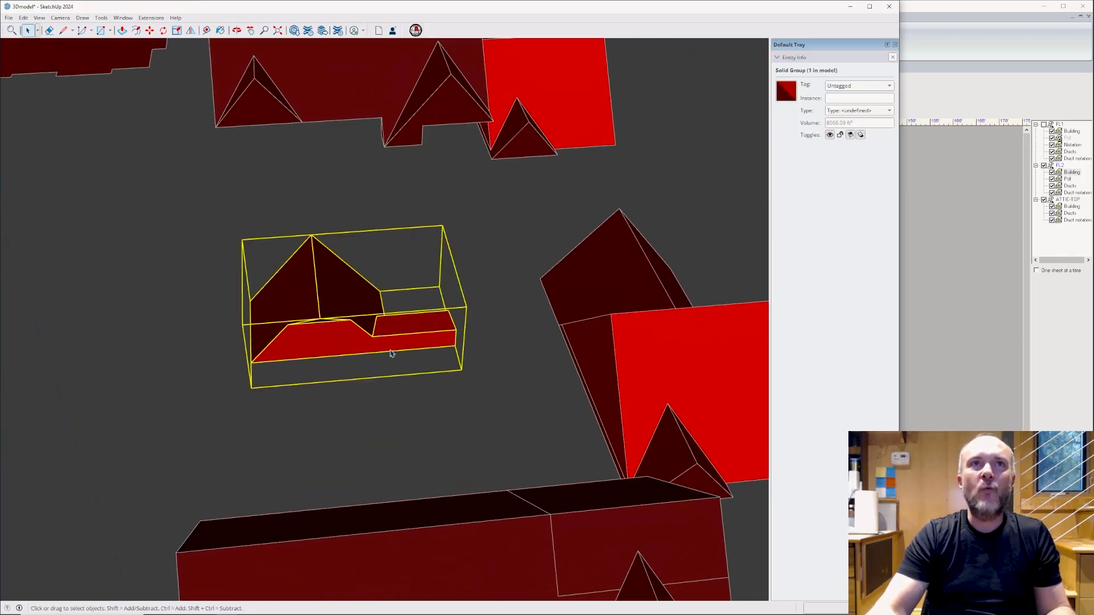
{"action": "middle_click_drag", "start_coordinate": [305, 348], "coordinate": [488, 196]}
{"action": "double_click", "coordinate": [471, 177]}
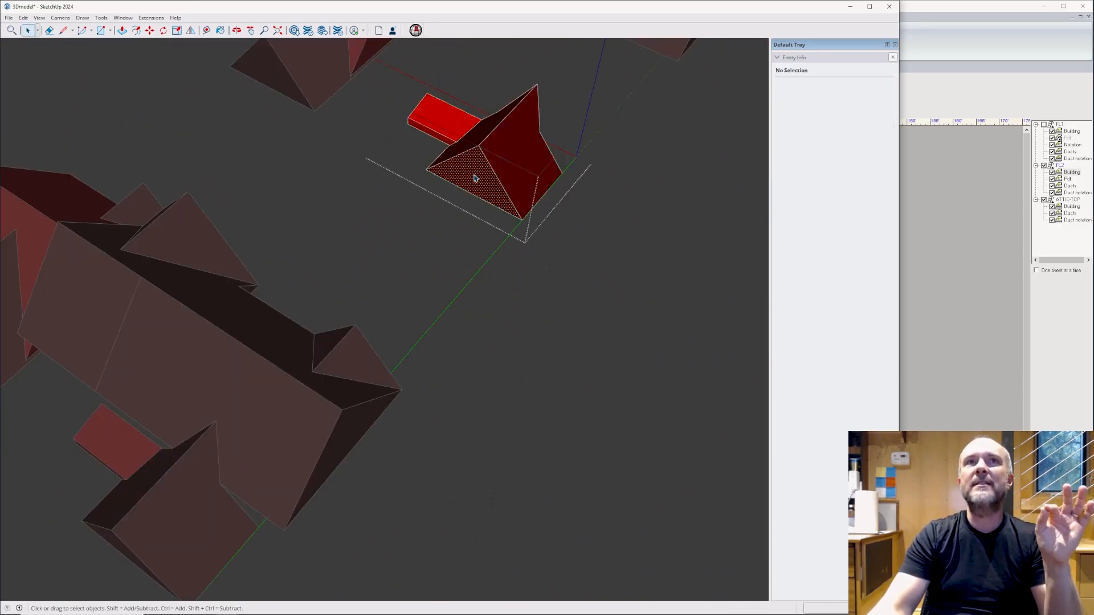
{"action": "left_click", "coordinate": [473, 178]}
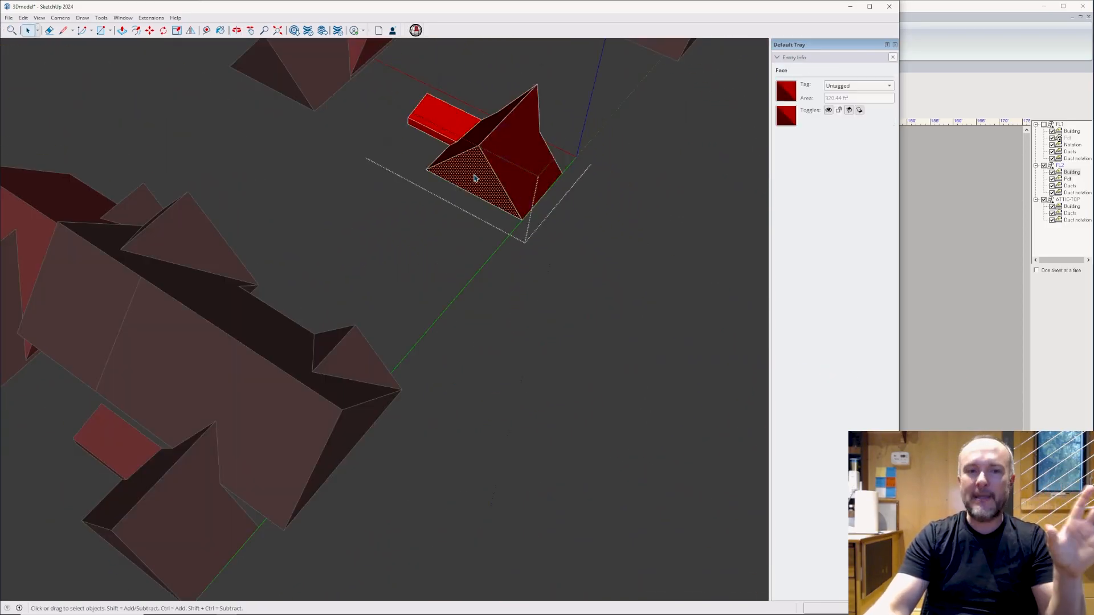
{"action": "left_click", "coordinate": [445, 142], "text": "shift"}
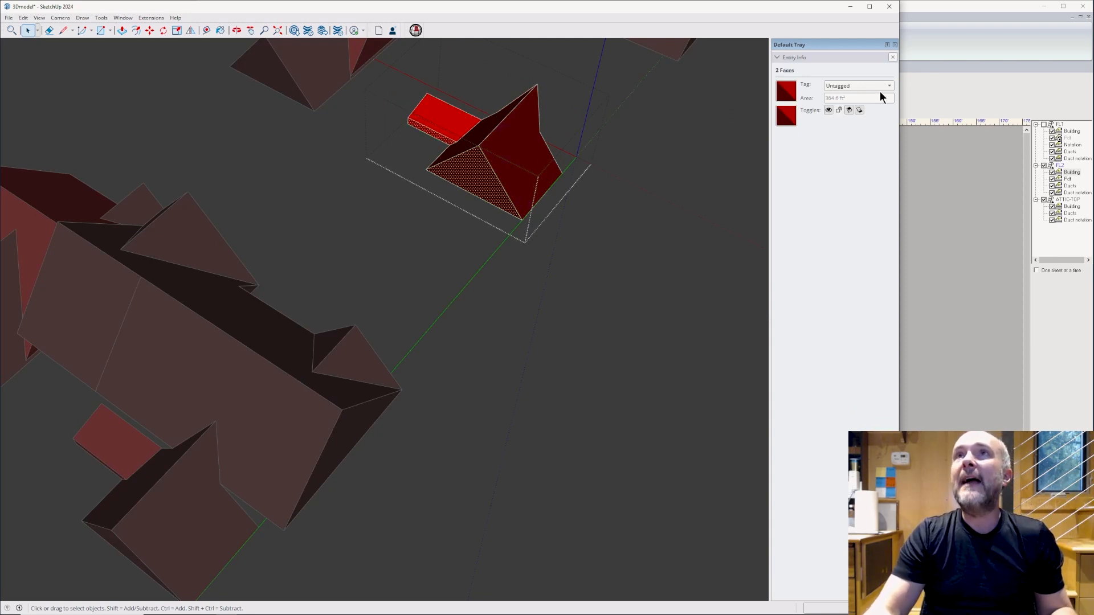
{"action": "left_click", "coordinate": [949, 67]}
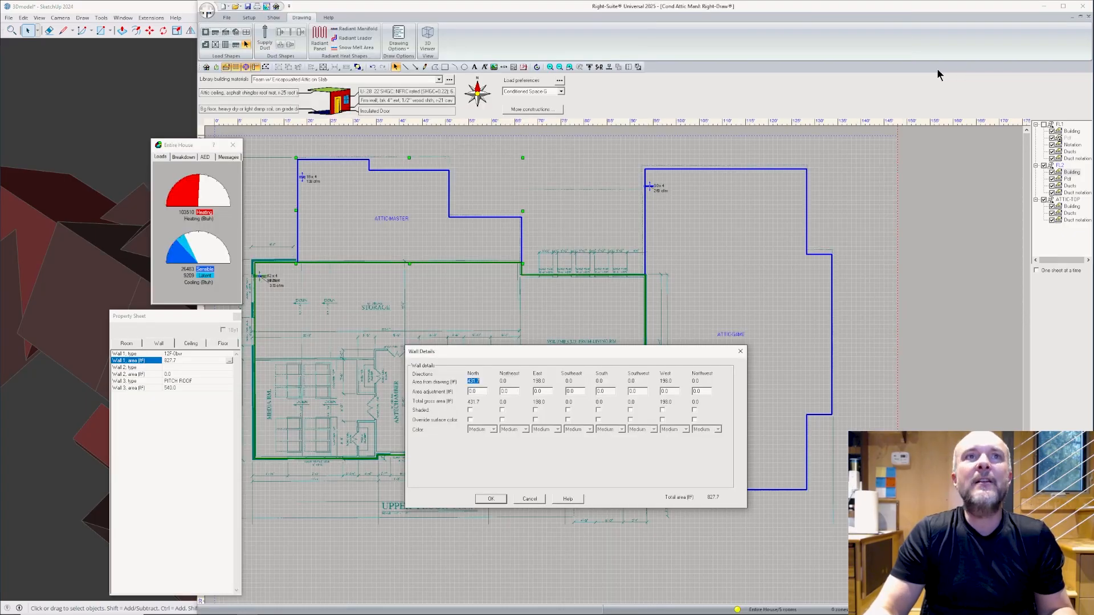
Set the north area adjustment of ATTIC-MASTER's first wall to -64.7 ft².
{"action": "left_click", "coordinate": [482, 392]}
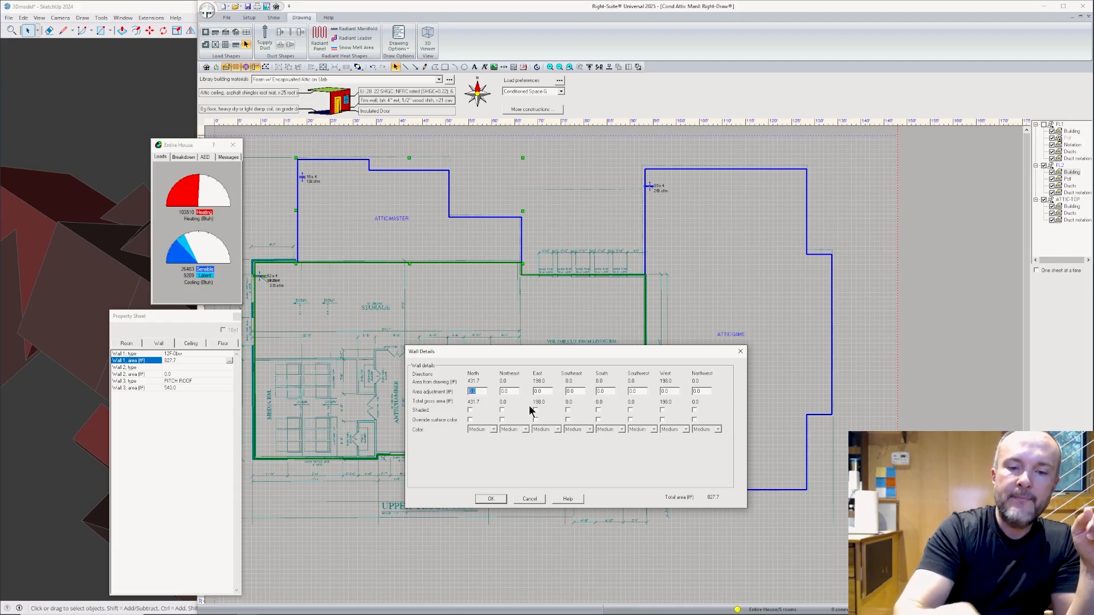
{"action": "type", "text": "-84.7"}
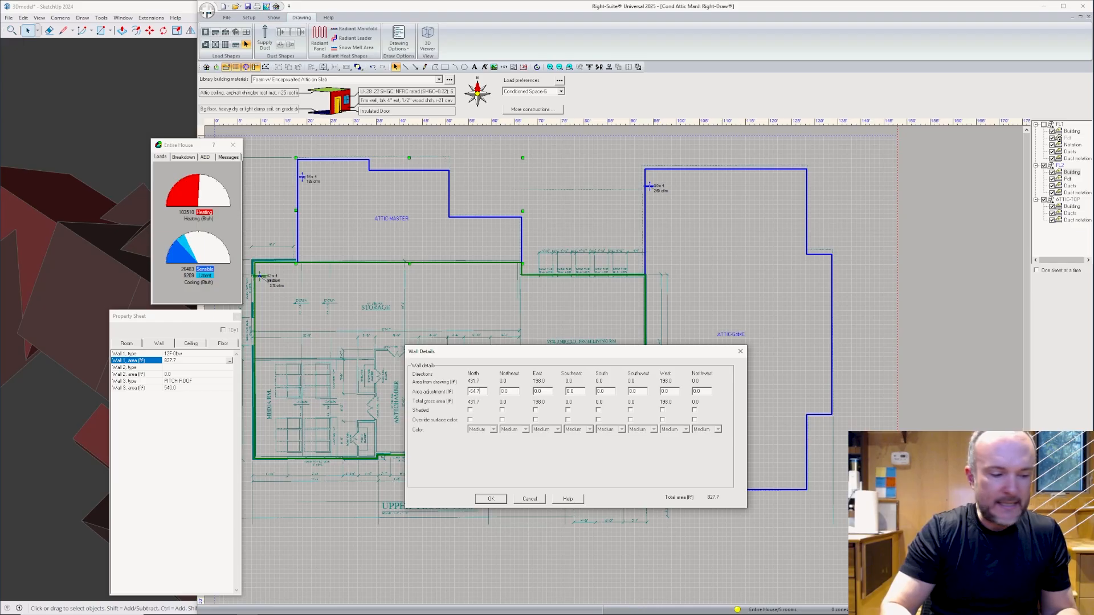
{"action": "key", "text": "Tab"}
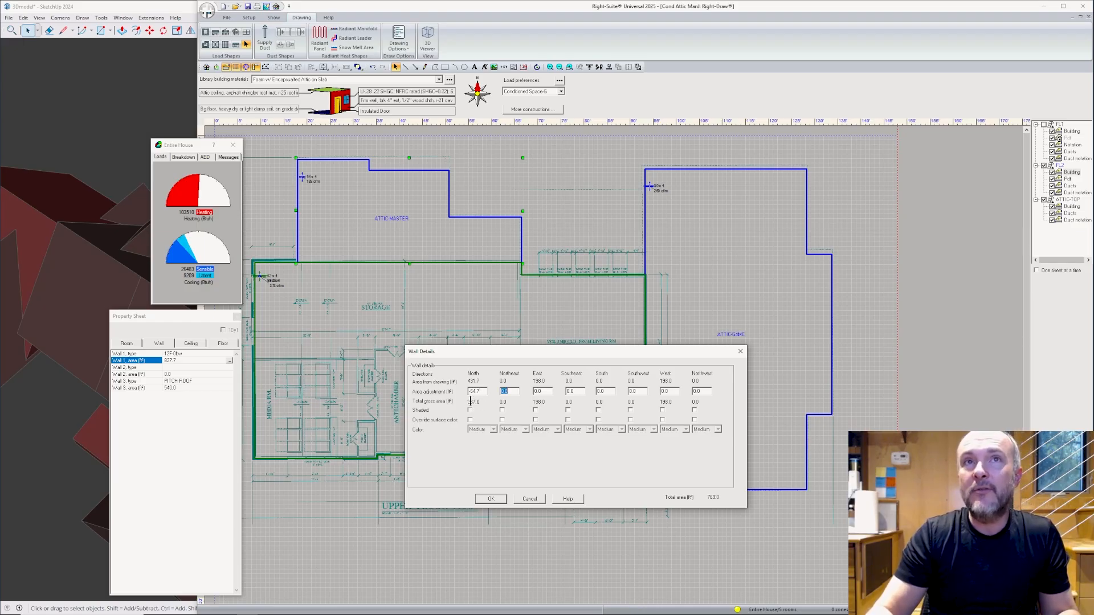
Set the east and west area adjustments of ATTIC-MASTER's first wall to -198 ft² each and apply the wall details.
{"action": "left_click", "coordinate": [538, 391]}
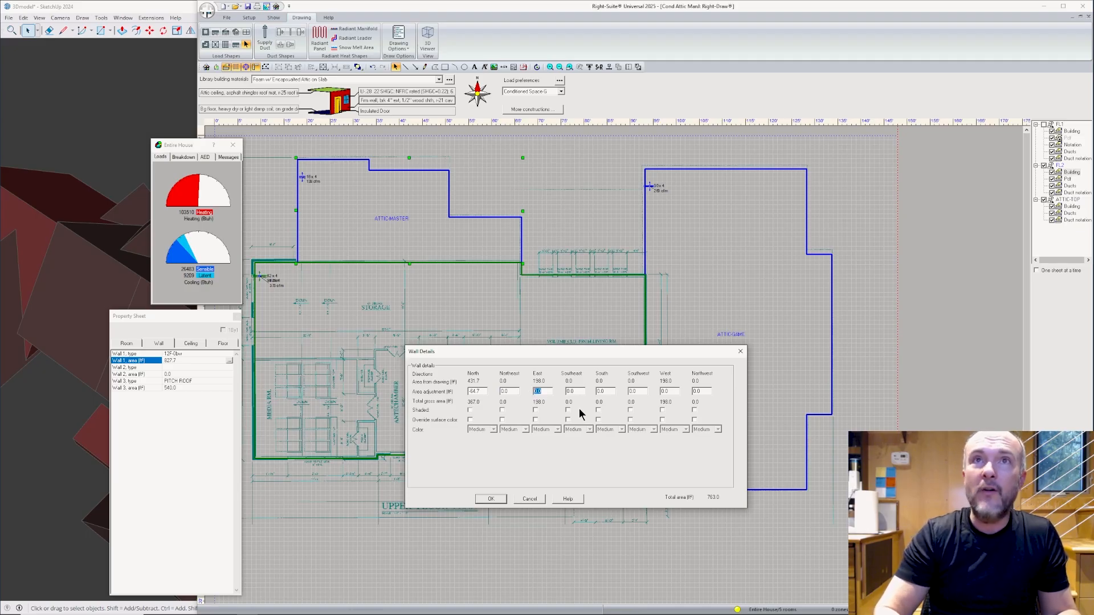
{"action": "type", "text": "-198"}
{"action": "key", "text": "Tab"}
{"action": "key", "text": "Tab"}
{"action": "key", "text": "Tab"}
{"action": "key", "text": "Tab"}
{"action": "key", "text": "BackSpace"}
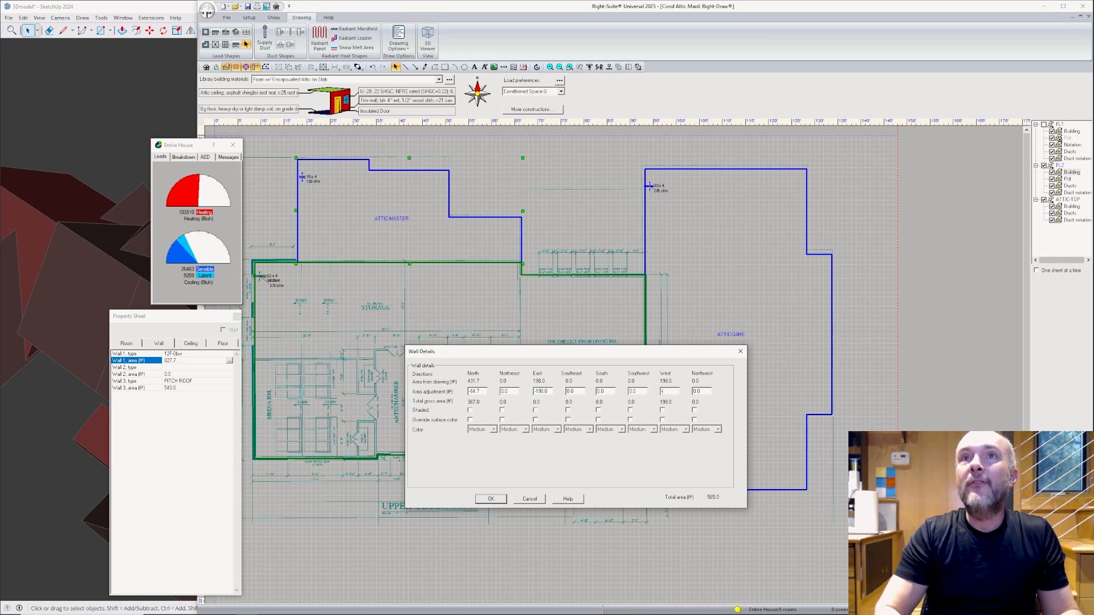
{"action": "type", "text": "-198"}
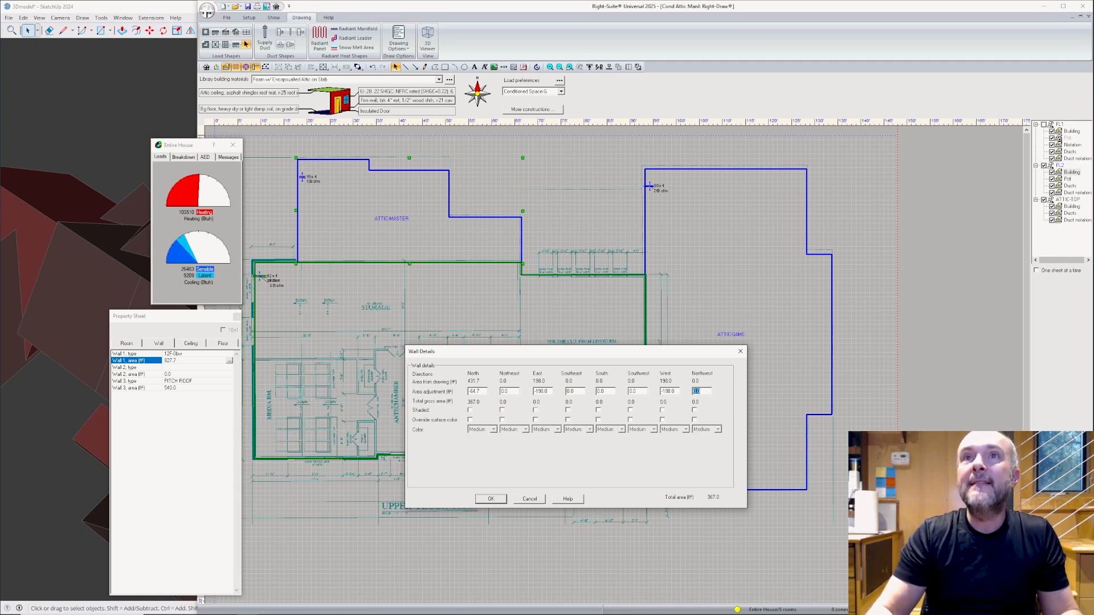
{"action": "left_click", "coordinate": [483, 499]}
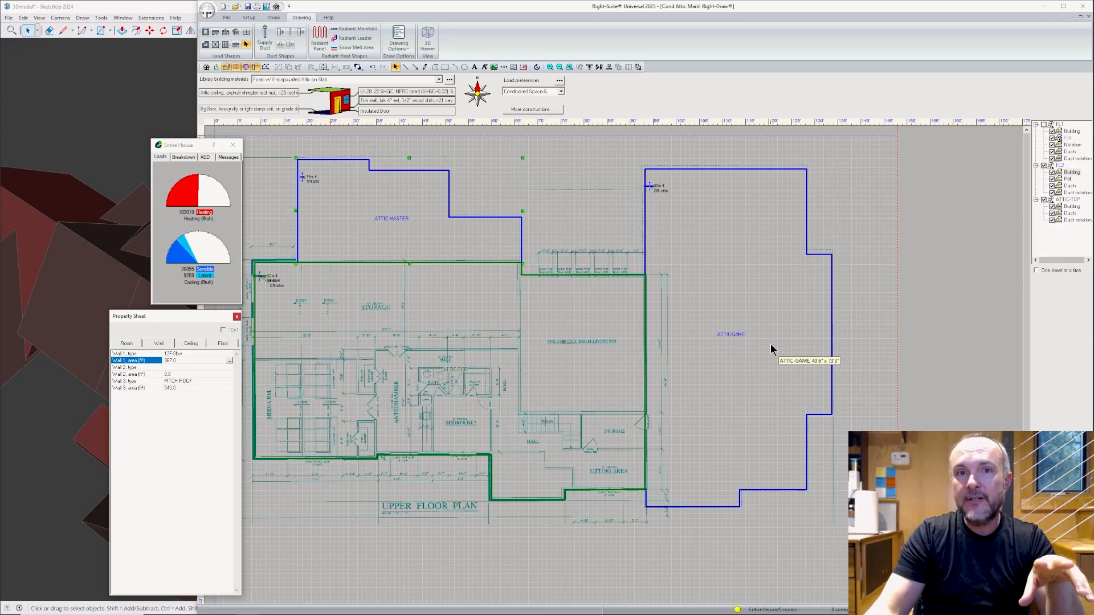
Select the ATTIC-GAME room, then switch to SketchUp and open the game attic's group for editing.
{"action": "left_click", "coordinate": [746, 360]}
{"action": "left_click", "coordinate": [47, 310]}
{"action": "left_click", "coordinate": [437, 305]}
{"action": "scroll", "coordinate": [298, 347], "scroll_direction": "down", "scroll_amount": 5}
{"action": "scroll", "coordinate": [319, 233], "scroll_direction": "up", "scroll_amount": 7}
{"action": "middle_click_drag", "start_coordinate": [308, 296], "coordinate": [293, 439]}
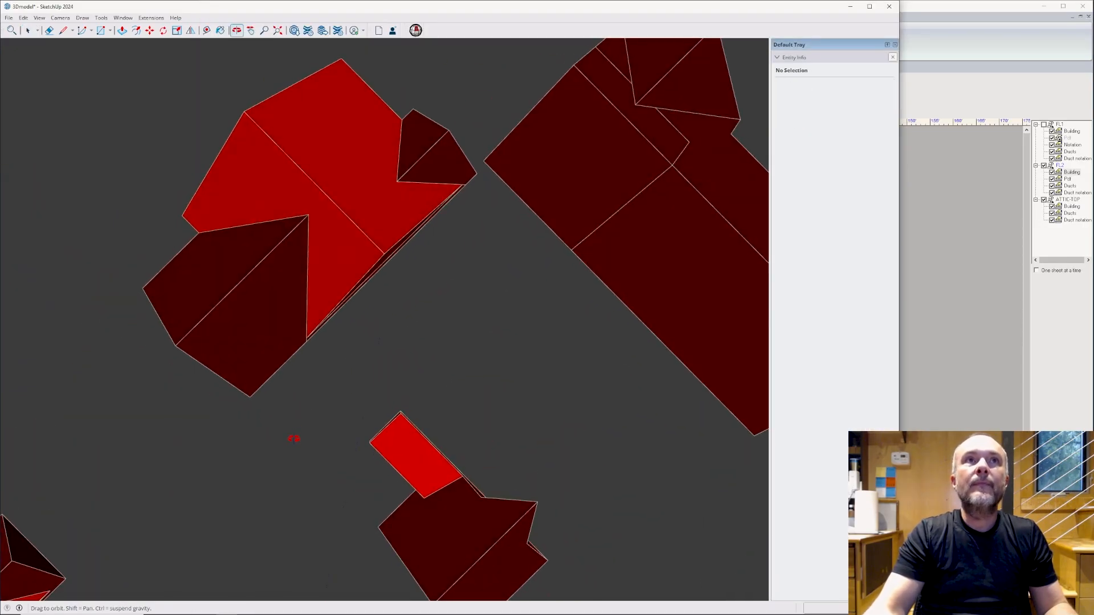
{"action": "key", "text": "space"}
{"action": "triple_click", "coordinate": [291, 298]}
Measure the combined area of the game attic's sloped roof faces, including its side gables.
{"action": "left_click", "coordinate": [285, 293]}
{"action": "left_click", "coordinate": [257, 248], "text": "shift"}
{"action": "left_click", "coordinate": [319, 219], "text": "shift"}
{"action": "left_click", "coordinate": [365, 188], "text": "shift"}
{"action": "left_click", "coordinate": [447, 166], "text": "shift"}
{"action": "left_click", "coordinate": [425, 146], "text": "shift"}
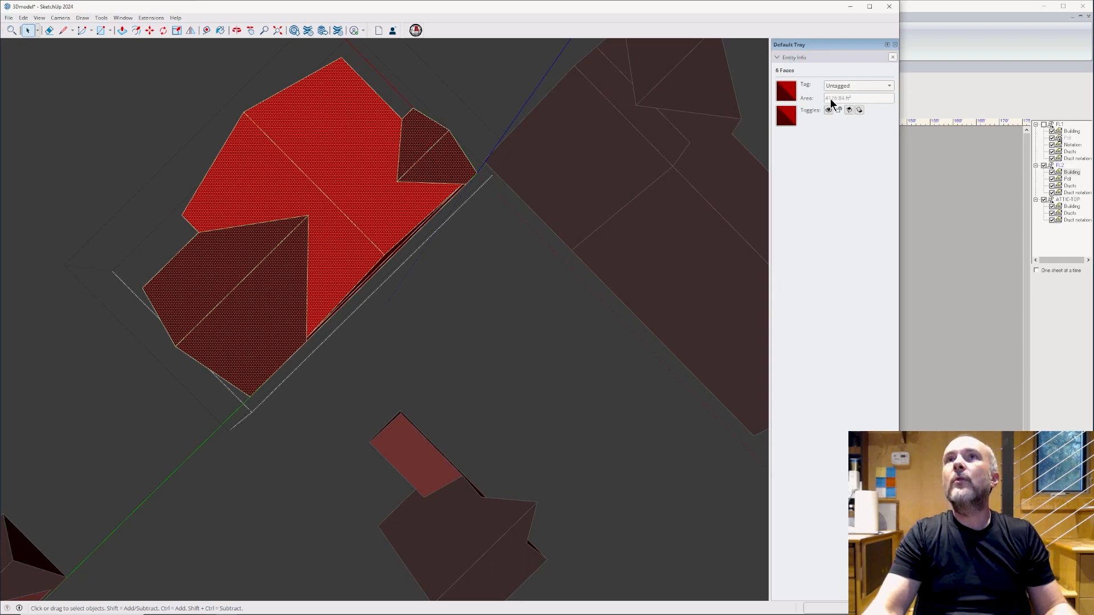
Return to Right-Suite and enter the measured sloped roof area as ATTIC-GAME's third wall area, the PITCH ROOF type.
{"action": "left_click", "coordinate": [925, 66]}
{"action": "left_click", "coordinate": [190, 343]}
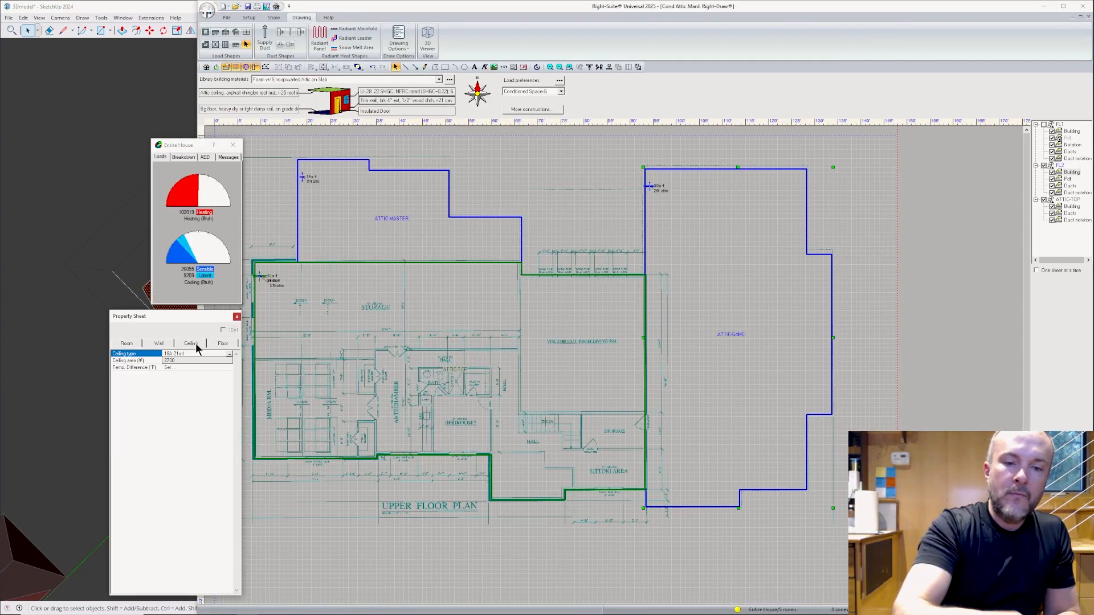
{"action": "left_click", "coordinate": [159, 344]}
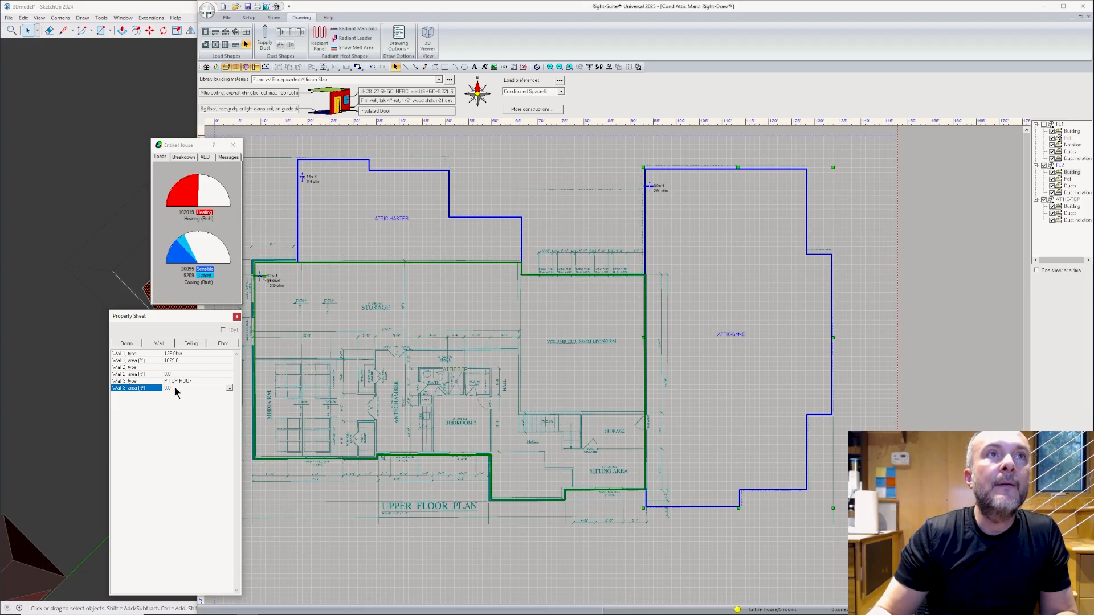
{"action": "double_click", "coordinate": [174, 387]}
{"action": "type", "text": "1427"}
{"action": "key", "text": "Return"}
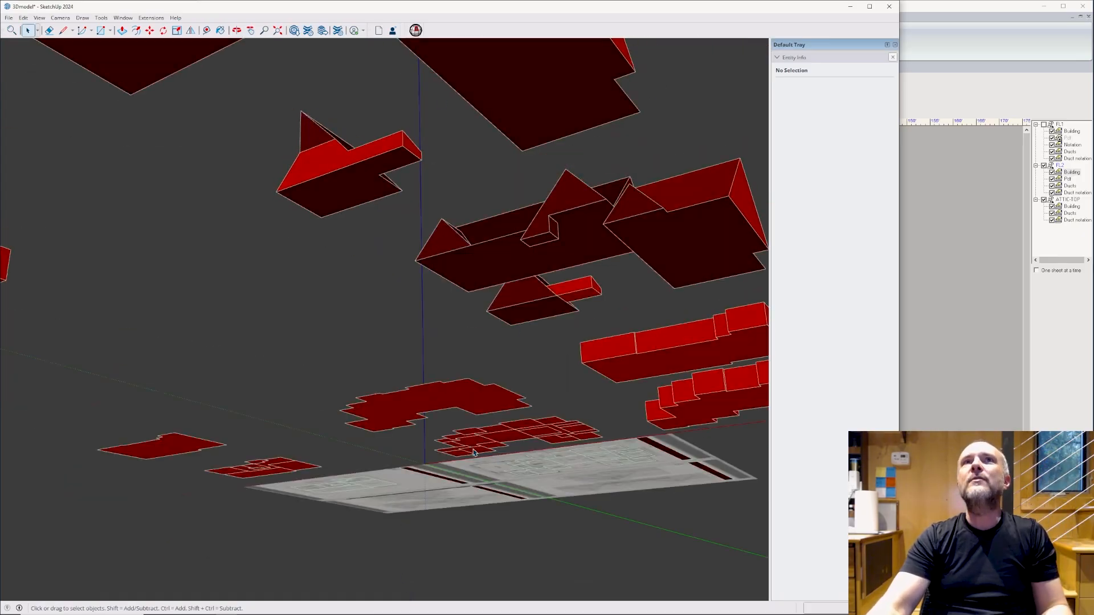
Measure the game attic's floor face in SketchUp, return to Right-Suite and set ATTIC-GAME's room height to 13.1 ft.
{"action": "middle_click_drag", "start_coordinate": [494, 216], "coordinate": [498, 288]}
{"action": "left_click", "coordinate": [498, 288]}
{"action": "scroll", "coordinate": [498, 285], "scroll_direction": "up", "scroll_amount": 3}
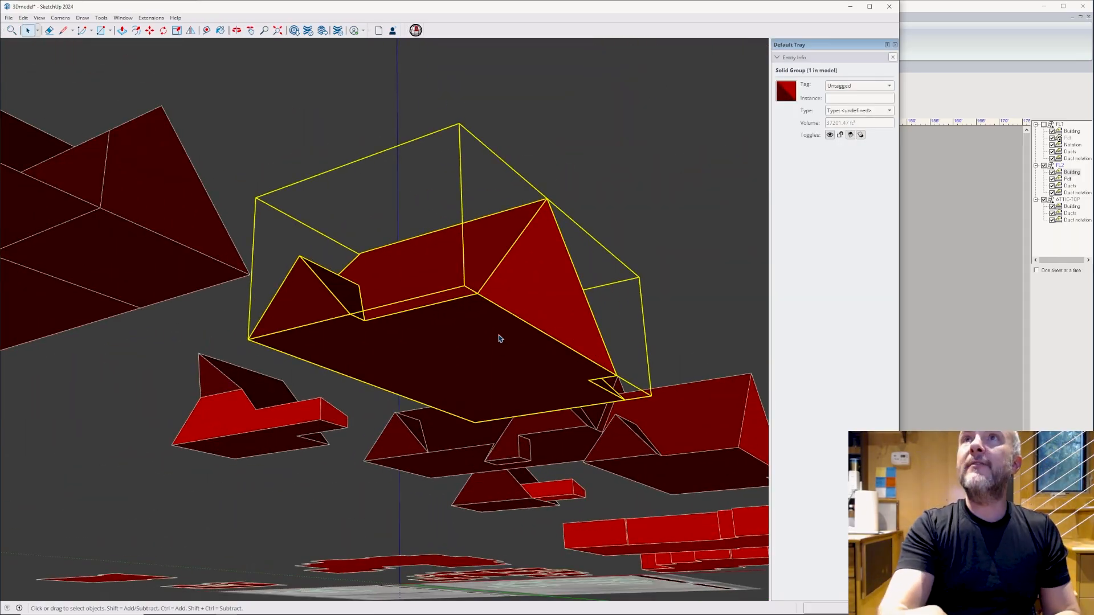
{"action": "double_click", "coordinate": [498, 339]}
{"action": "left_click", "coordinate": [500, 342]}
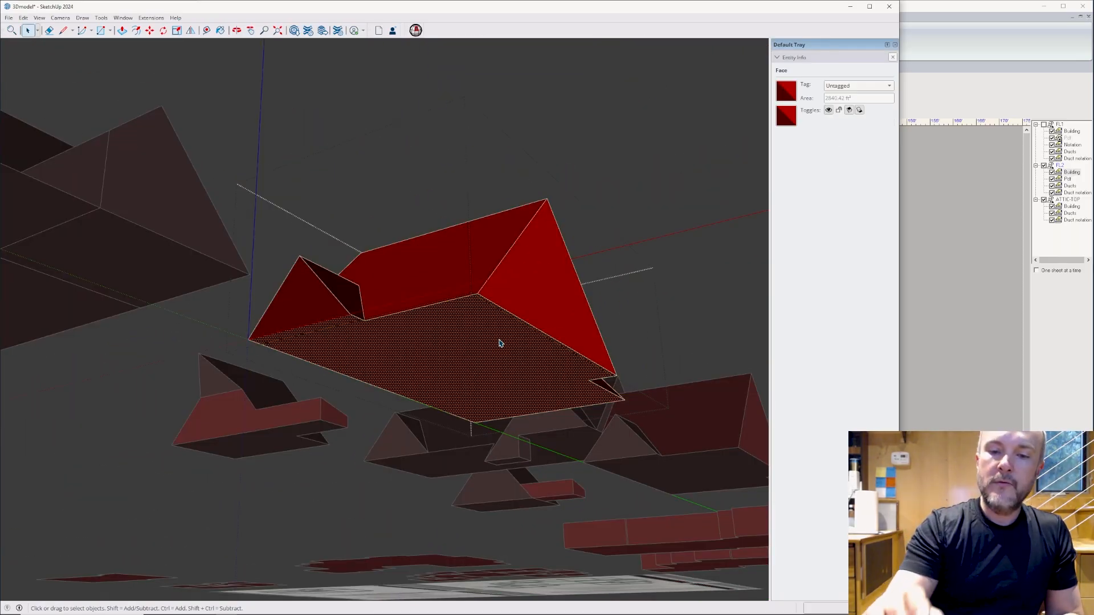
{"action": "left_click", "coordinate": [929, 199]}
{"action": "left_click", "coordinate": [181, 394]}
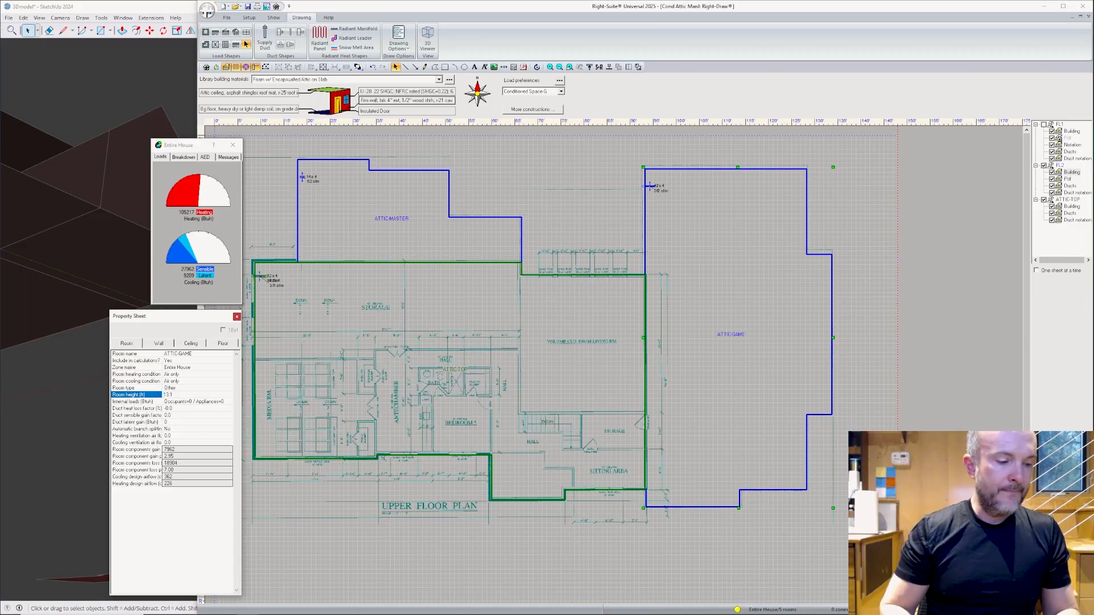
{"action": "key", "text": "Return"}
Set ATTIC-GAME's first wall area adjustments to -350.4 ft² west, -401.6 ft² south and -290.6 ft² east, and apply the wall details.
{"action": "left_click", "coordinate": [163, 346]}
{"action": "left_click", "coordinate": [192, 346]}
{"action": "left_click", "coordinate": [164, 344]}
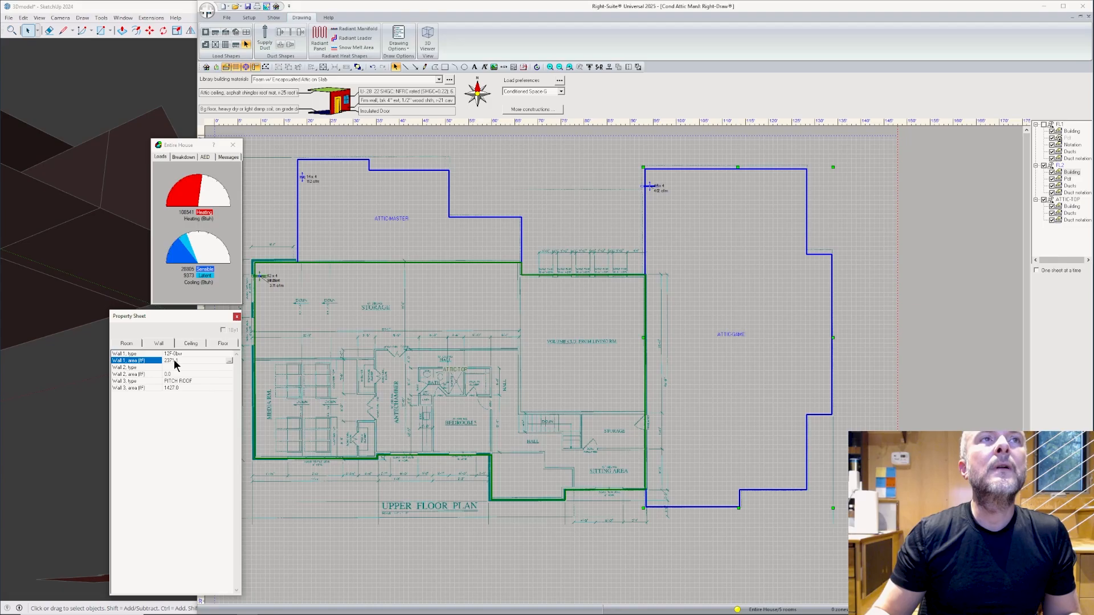
{"action": "double_click", "coordinate": [174, 360]}
{"action": "double_click", "coordinate": [266, 418]}
{"action": "type", "text": "-350.4"}
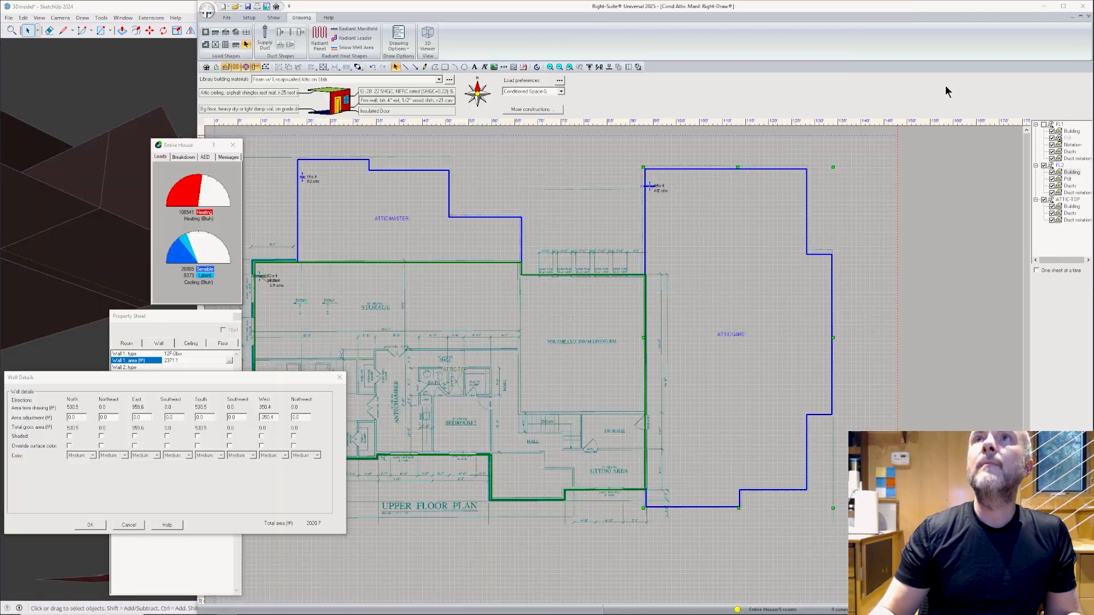
{"action": "key", "text": "Tab"}
{"action": "double_click", "coordinate": [204, 417]}
{"action": "type", "text": "401.6"}
{"action": "double_click", "coordinate": [142, 417]}
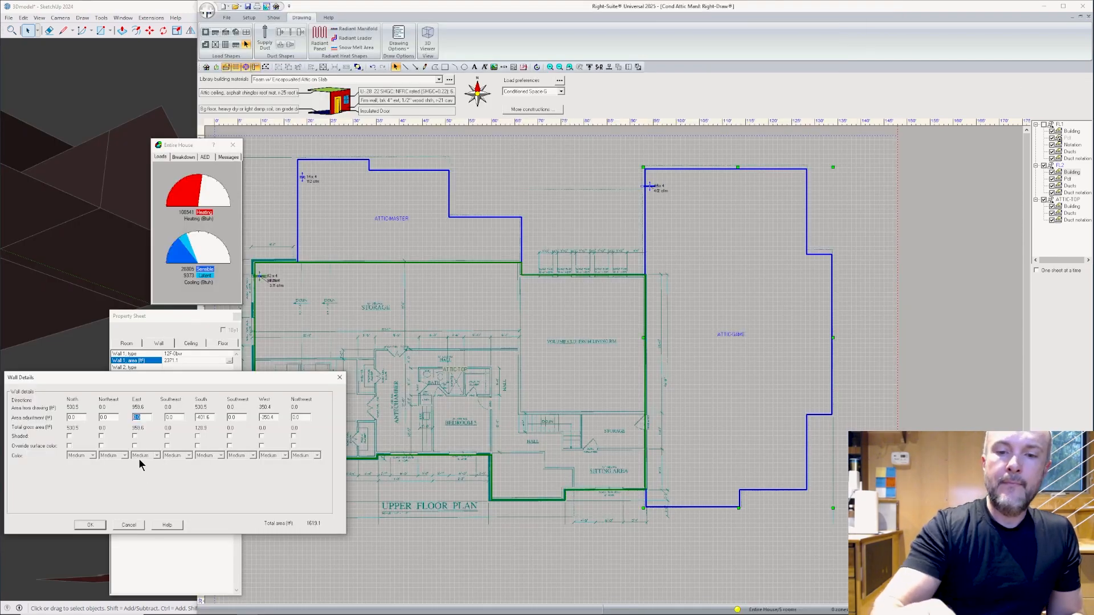
{"action": "type", "text": "290.6"}
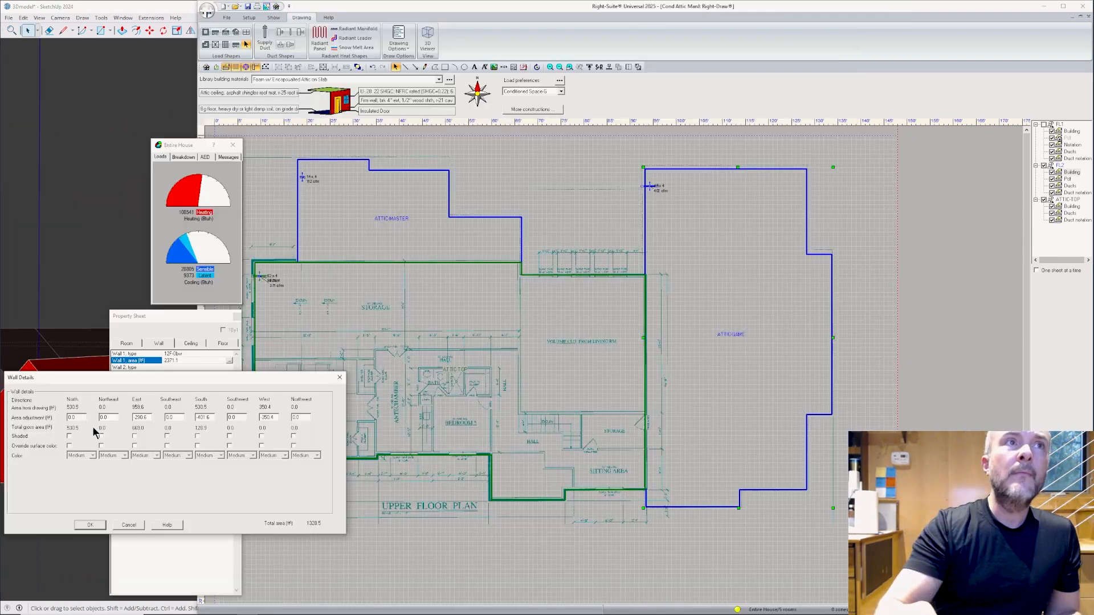
{"action": "left_click", "coordinate": [101, 525]}
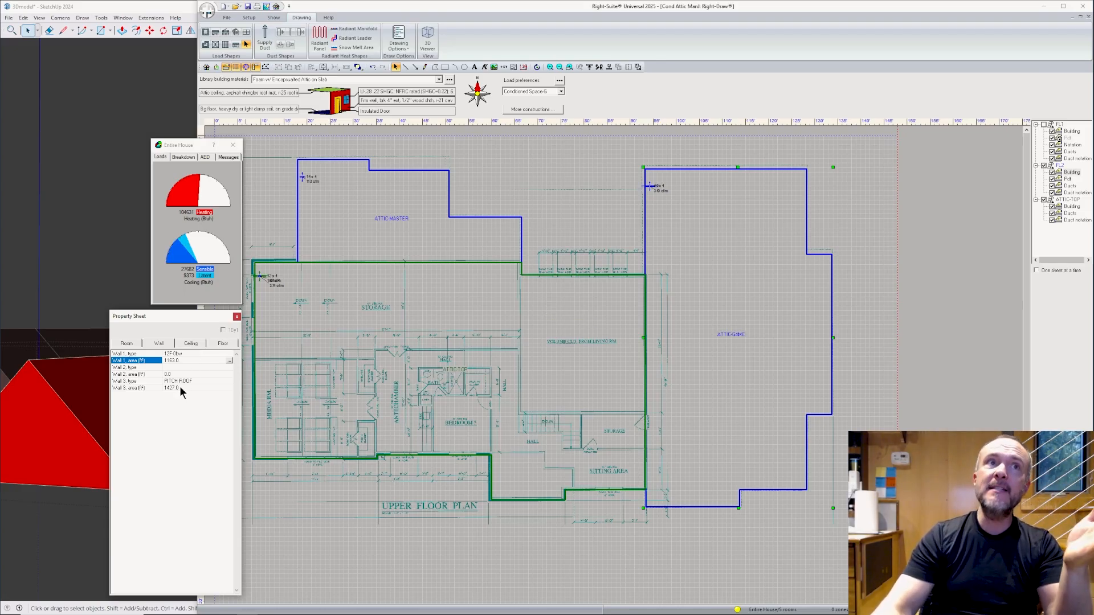
Activate ATTIC-TOP's Building layer, and measure the combined area of the top attic's floor faces in SketchUp.
{"action": "left_click", "coordinate": [1071, 206]}
{"action": "left_click", "coordinate": [151, 344]}
{"action": "left_click", "coordinate": [97, 310]}
{"action": "mouse_move", "coordinate": [365, 342]}
{"action": "middle_mouse_down"}
{"action": "mouse_move", "coordinate": [503, 501]}
{"action": "mouse_move", "coordinate": [354, 484]}
{"action": "middle_mouse_up"}
{"action": "left_click", "coordinate": [393, 456]}
{"action": "left_click", "coordinate": [271, 268]}
{"action": "scroll", "coordinate": [268, 266], "scroll_direction": "up", "scroll_amount": 5}
{"action": "middle_click_drag", "start_coordinate": [262, 271], "coordinate": [506, 269]}
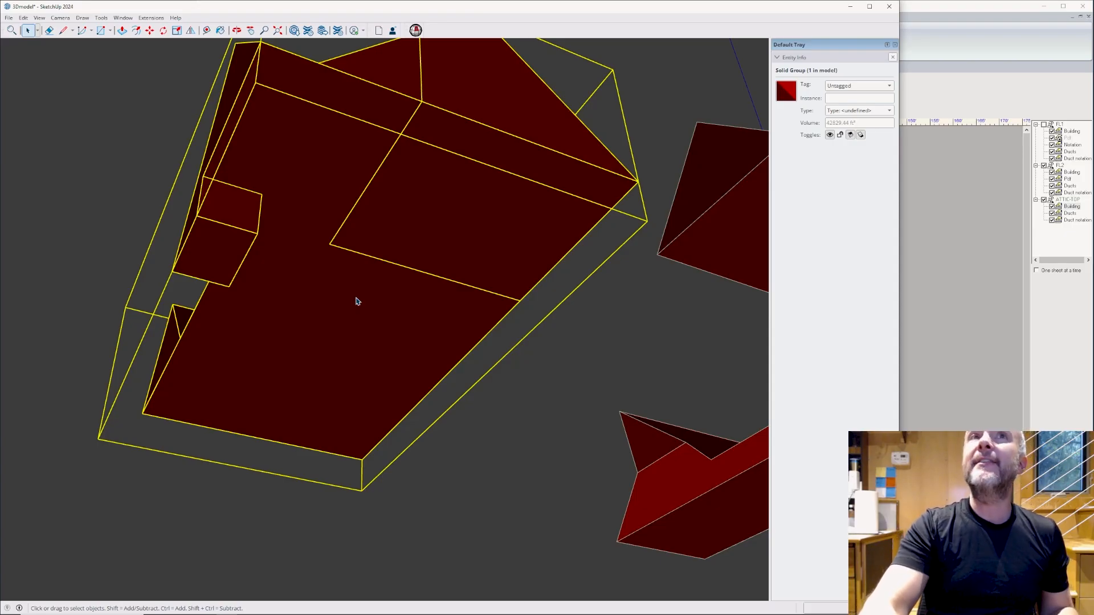
{"action": "double_click", "coordinate": [376, 319]}
{"action": "left_click", "coordinate": [393, 248]}
{"action": "left_click", "coordinate": [342, 349], "text": "shift"}
{"action": "left_click", "coordinate": [231, 254], "text": "shift"}
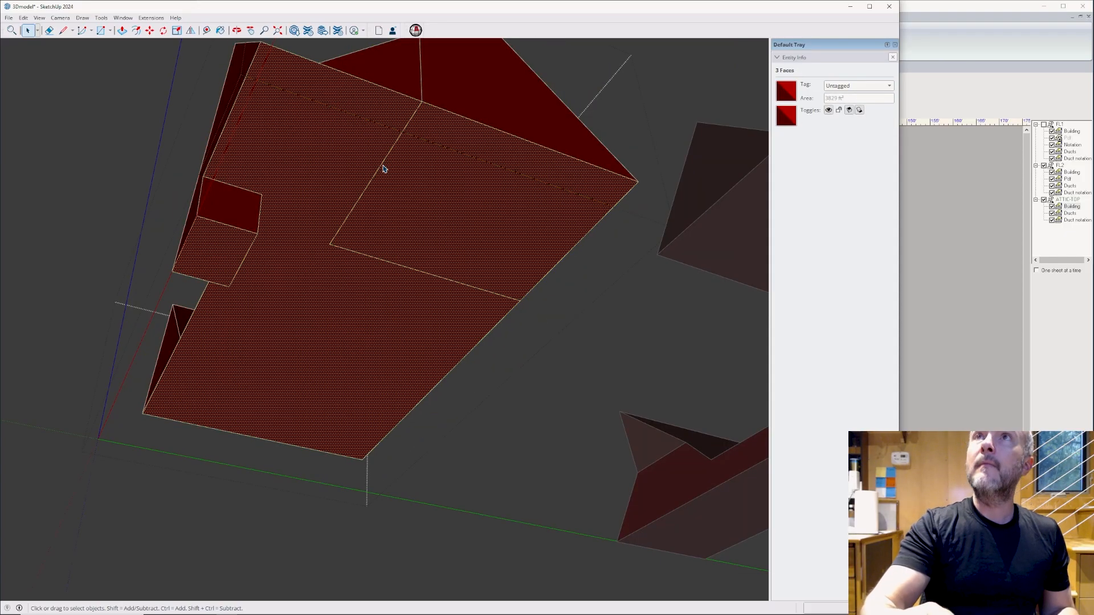
Check ATTIC-TOP's properties in Right-Suite, and measure the combined area of the top attic's sloped roof faces in SketchUp.
{"action": "key", "text": "alt+Tab"}
{"action": "left_click", "coordinate": [191, 344]}
{"action": "left_click", "coordinate": [69, 365]}
{"action": "left_click", "coordinate": [498, 612]}
{"action": "left_click", "coordinate": [34, 342]}
{"action": "scroll", "coordinate": [399, 353], "scroll_direction": "down", "scroll_amount": 5}
{"action": "middle_click_drag", "start_coordinate": [502, 353], "coordinate": [386, 439]}
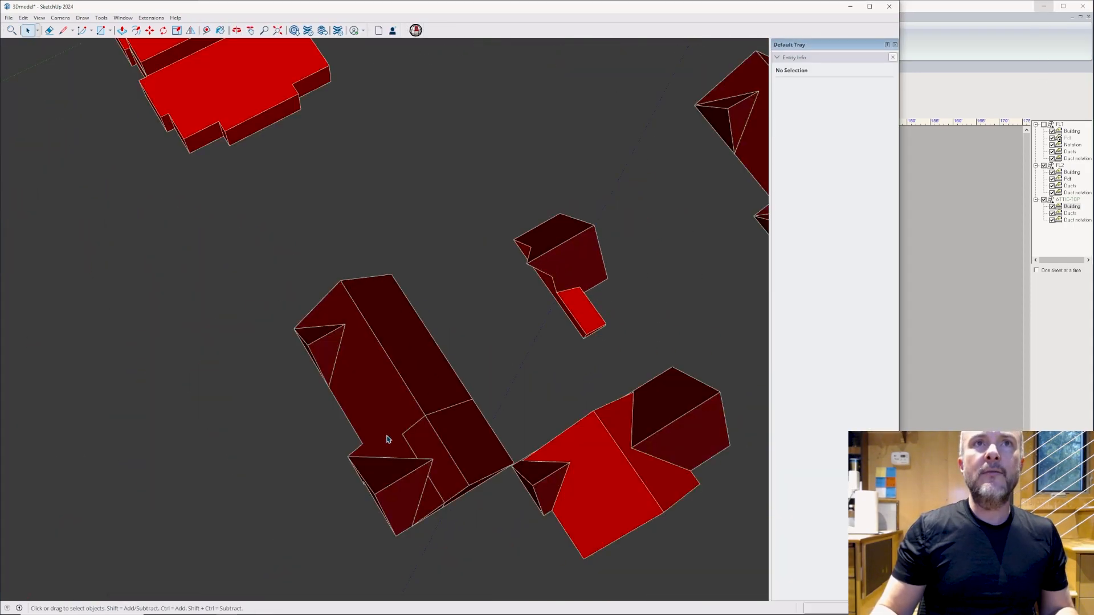
{"action": "double_click", "coordinate": [385, 436]}
{"action": "left_click", "coordinate": [358, 388]}
{"action": "left_click", "coordinate": [322, 333], "text": "shift"}
{"action": "left_click", "coordinate": [393, 347], "text": "shift"}
{"action": "left_click", "coordinate": [453, 427], "text": "shift"}
{"action": "left_click", "coordinate": [427, 449], "text": "shift"}
{"action": "left_click", "coordinate": [405, 468], "text": "shift"}
{"action": "left_click", "coordinate": [419, 489], "text": "shift"}
{"action": "left_click", "coordinate": [430, 502], "text": "shift"}
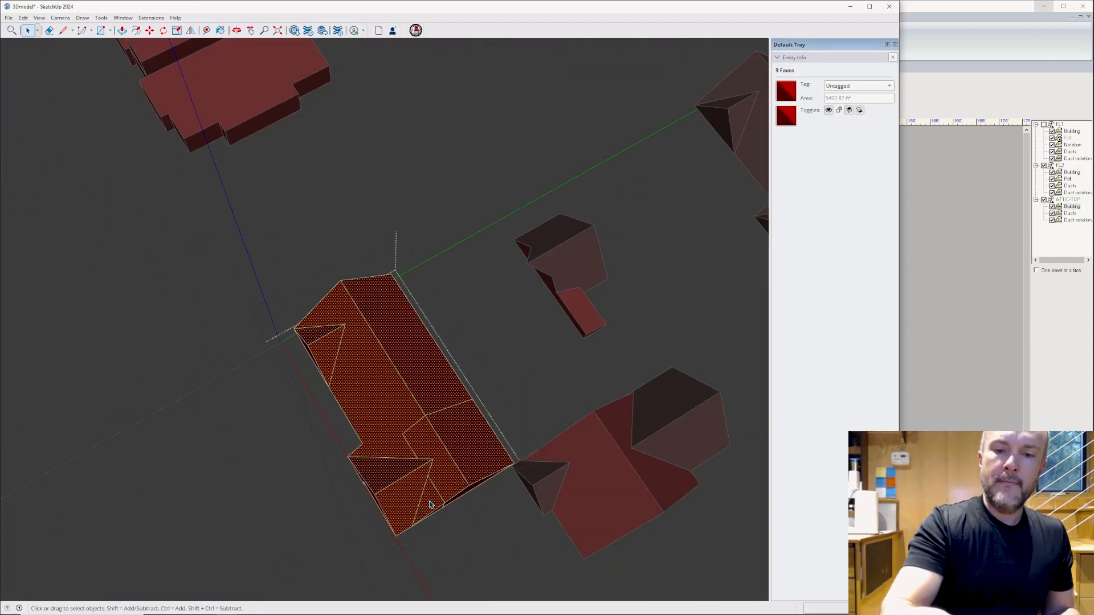
Return to Right-Suite and set ATTIC-TOP's third wall area, the PITCH ROOF type, to 1733 ft².
{"action": "left_click", "coordinate": [951, 81]}
{"action": "left_click", "coordinate": [159, 344]}
{"action": "left_click", "coordinate": [188, 388]}
{"action": "type", "text": "1733"}
{"action": "key", "text": "Return"}
Switch to SketchUp and measure the combined area of the two front gable faces on the top attic.
{"action": "left_click", "coordinate": [96, 255]}
{"action": "mouse_move", "coordinate": [407, 435]}
{"action": "middle_mouse_down"}
{"action": "mouse_move", "coordinate": [417, 483]}
{"action": "mouse_move", "coordinate": [447, 462]}
{"action": "middle_mouse_up"}
{"action": "double_click", "coordinate": [447, 462]}
{"action": "left_click", "coordinate": [335, 363]}
{"action": "left_click", "coordinate": [335, 362]}
{"action": "left_click", "coordinate": [453, 462], "text": "shift"}
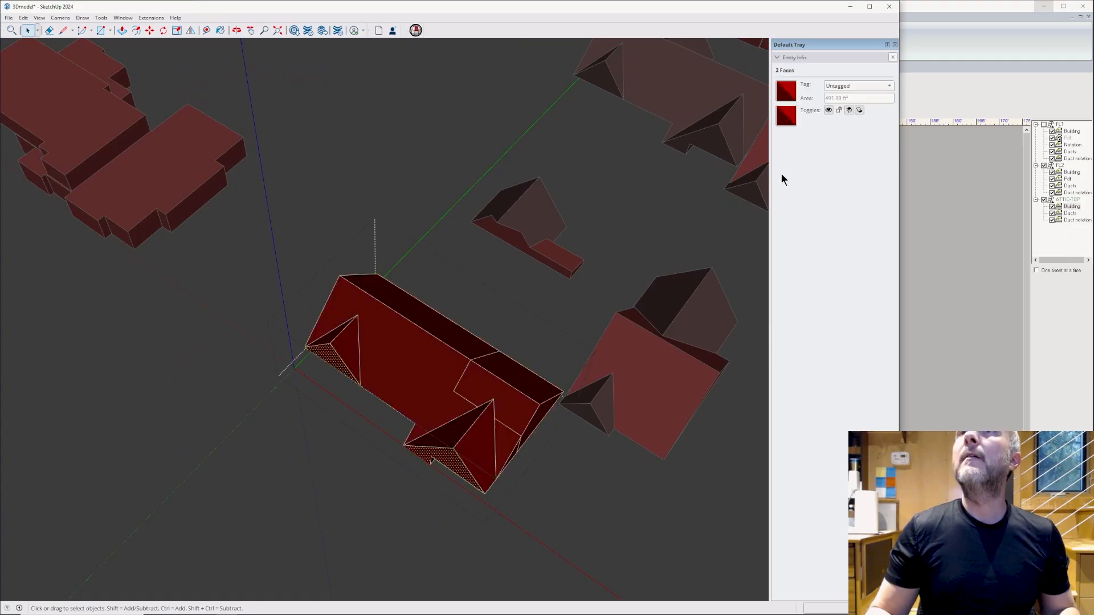
Open the wall details of ATTIC-TOP's first wall in Right-Suite and set the south area adjustment to -454.4 ft².
{"action": "left_click", "coordinate": [961, 87]}
{"action": "left_click", "coordinate": [200, 361]}
{"action": "left_click_drag", "start_coordinate": [200, 364], "coordinate": [500, 381]}
{"action": "left_click_drag", "start_coordinate": [503, 421], "coordinate": [499, 421]}
{"action": "double_click", "coordinate": [499, 420]}
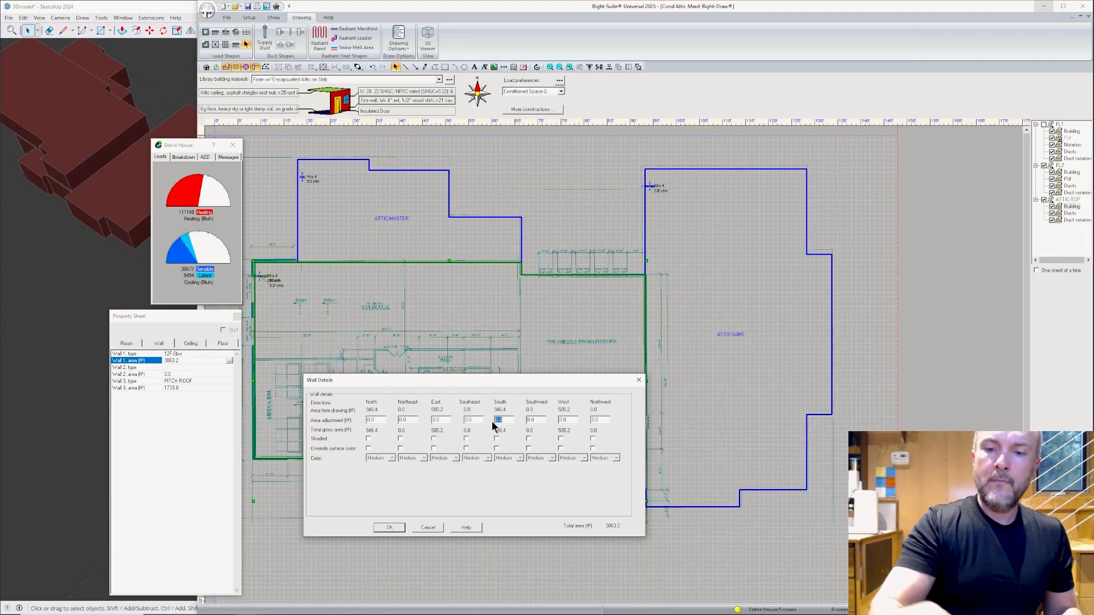
{"action": "type", "text": "-946.4"}
{"action": "key", "text": "Tab"}
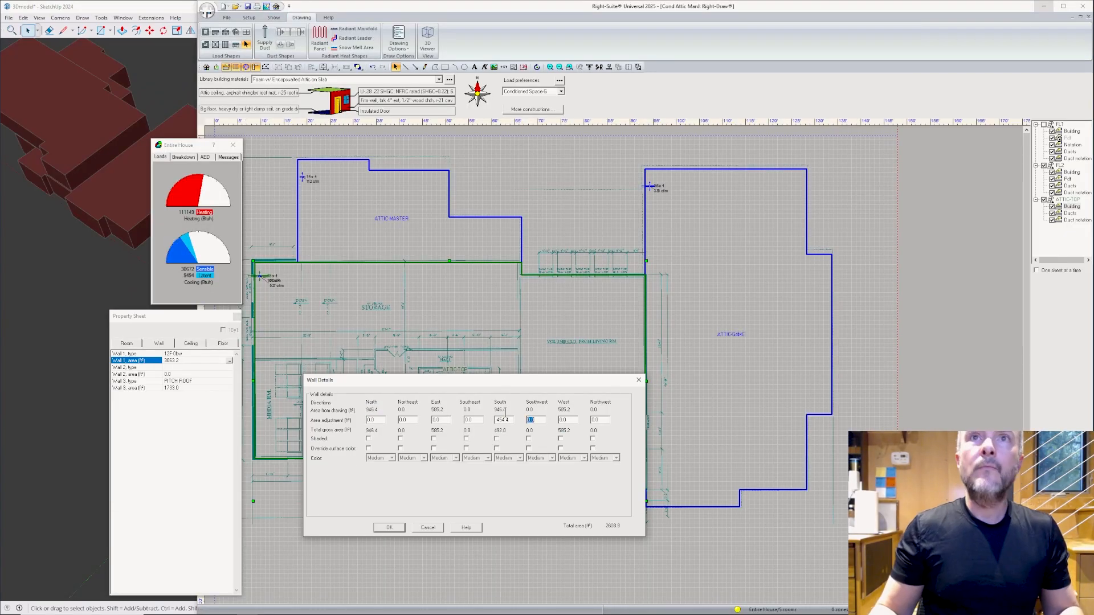
Inspect the top attic's end gable in SketchUp, set the west area adjustment to -129.5 ft² and apply the wall details.
{"action": "left_click", "coordinate": [94, 273]}
{"action": "double_click", "coordinate": [371, 353]}
{"action": "middle_click_drag", "start_coordinate": [370, 353], "coordinate": [414, 291]}
{"action": "left_click", "coordinate": [935, 86]}
{"action": "double_click", "coordinate": [563, 420]}
{"action": "type", "text": "-129.5"}
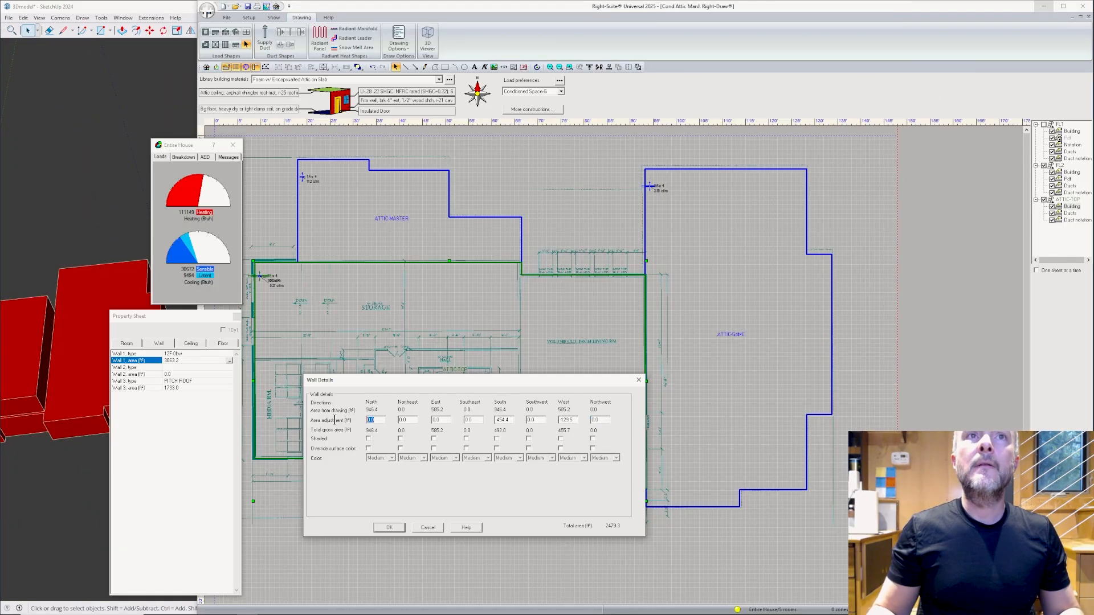
{"action": "left_click", "coordinate": [391, 527]}
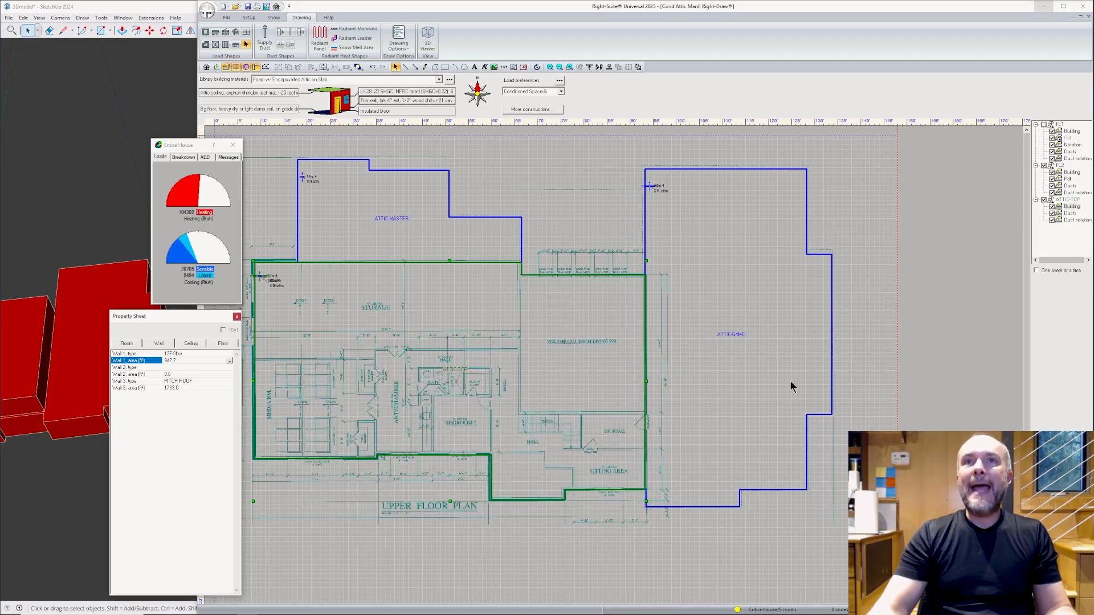
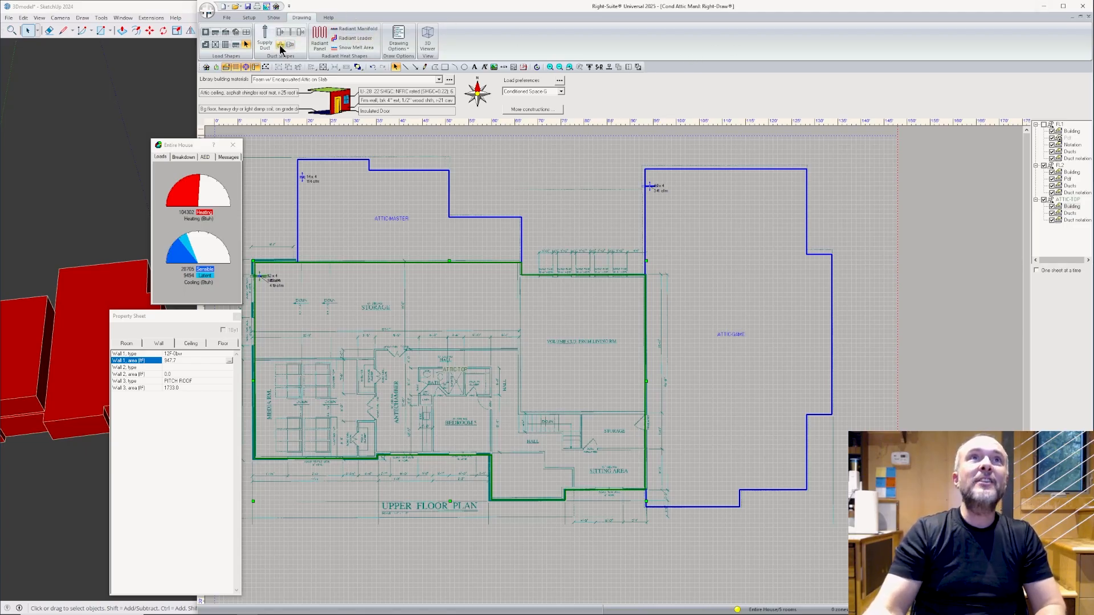
Open the blower door infiltration form for the entire house in the conditioned attic project.
{"action": "left_click", "coordinate": [274, 17]}
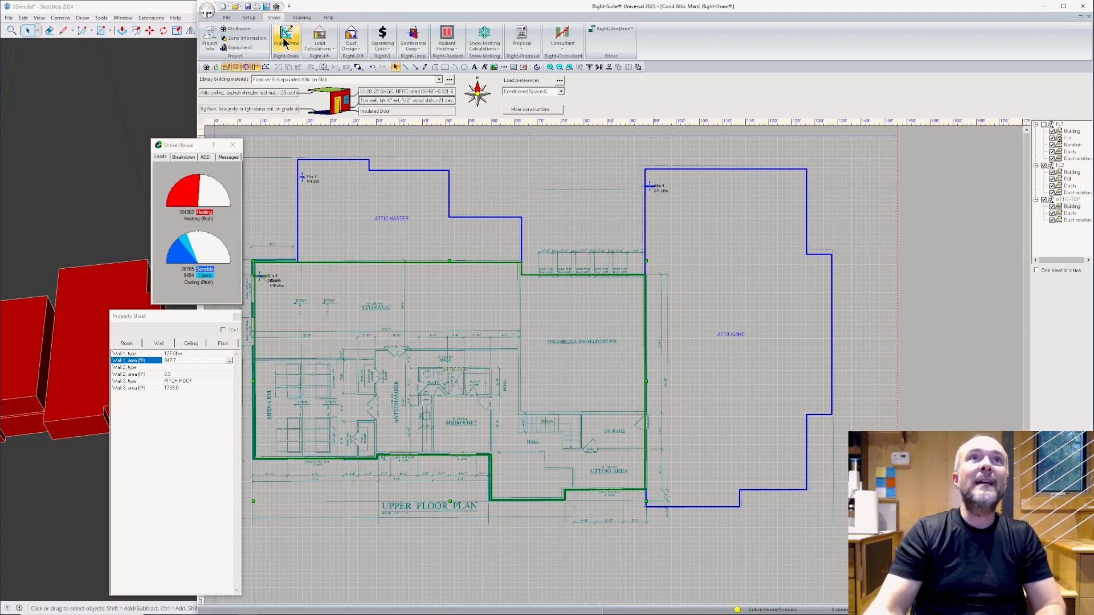
{"action": "left_click", "coordinate": [321, 45]}
{"action": "left_click", "coordinate": [333, 68]}
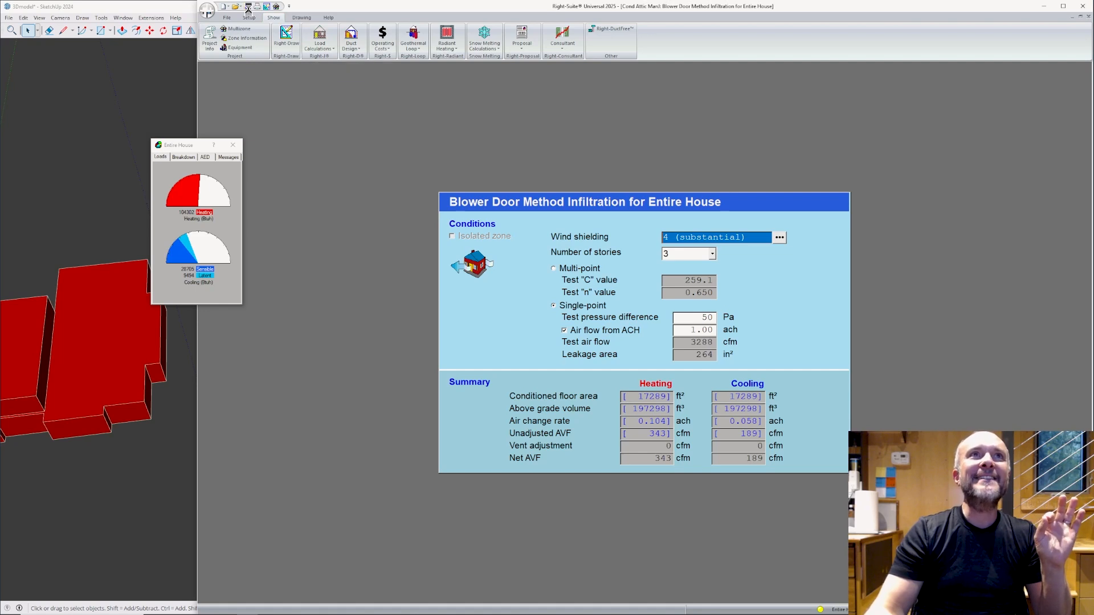
{"action": "mouse_move", "coordinate": [646, 613]}
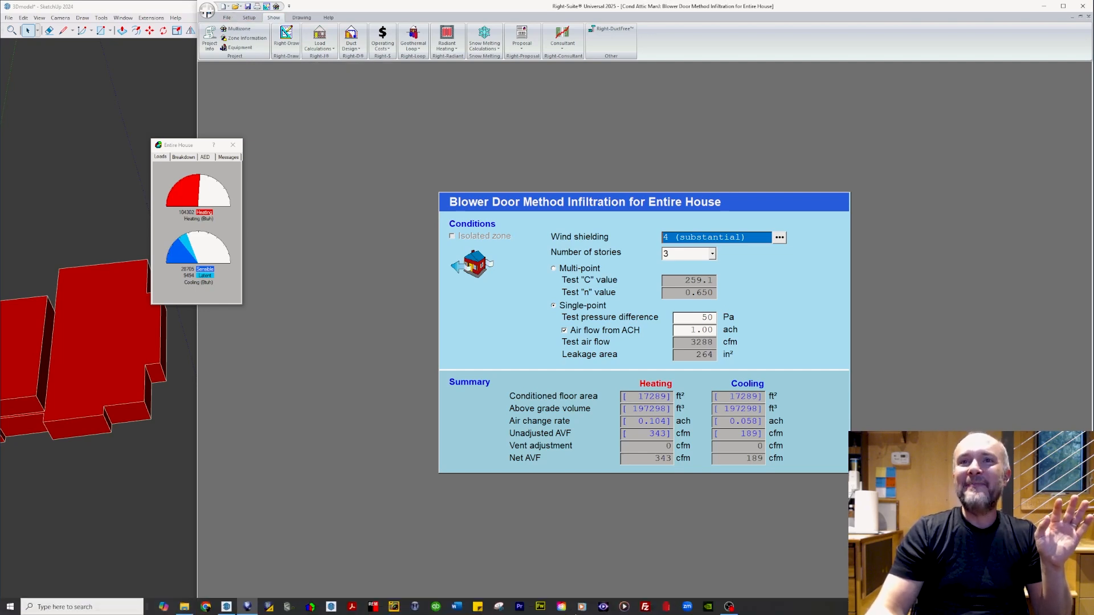
{"action": "left_click", "coordinate": [725, 611]}
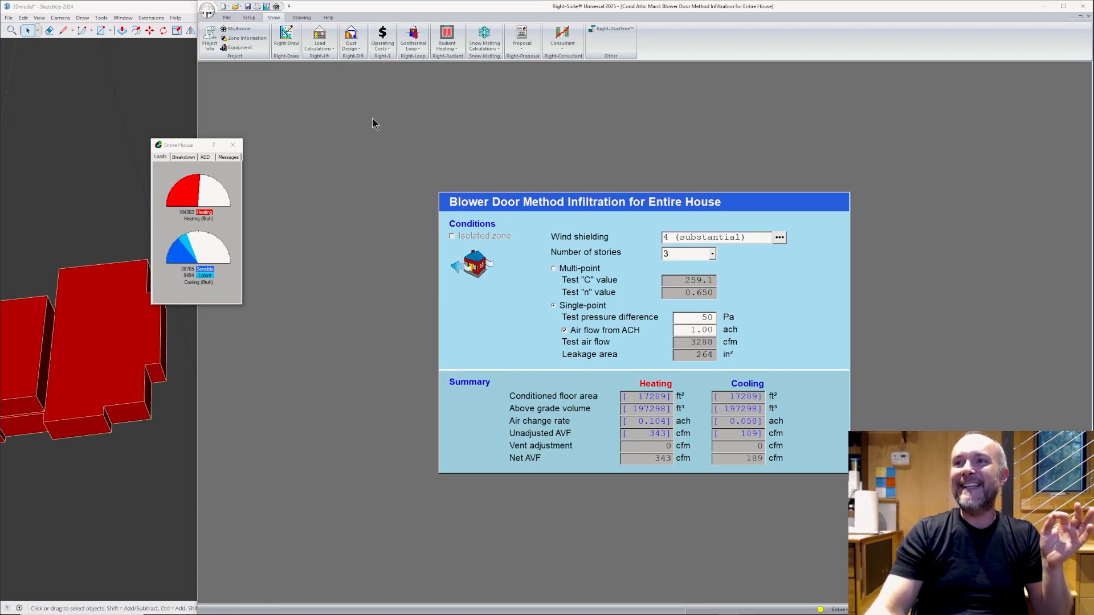
Open the recent Encaps Attic ManJ project and display its blower door infiltration form.
{"action": "left_click", "coordinate": [208, 11]}
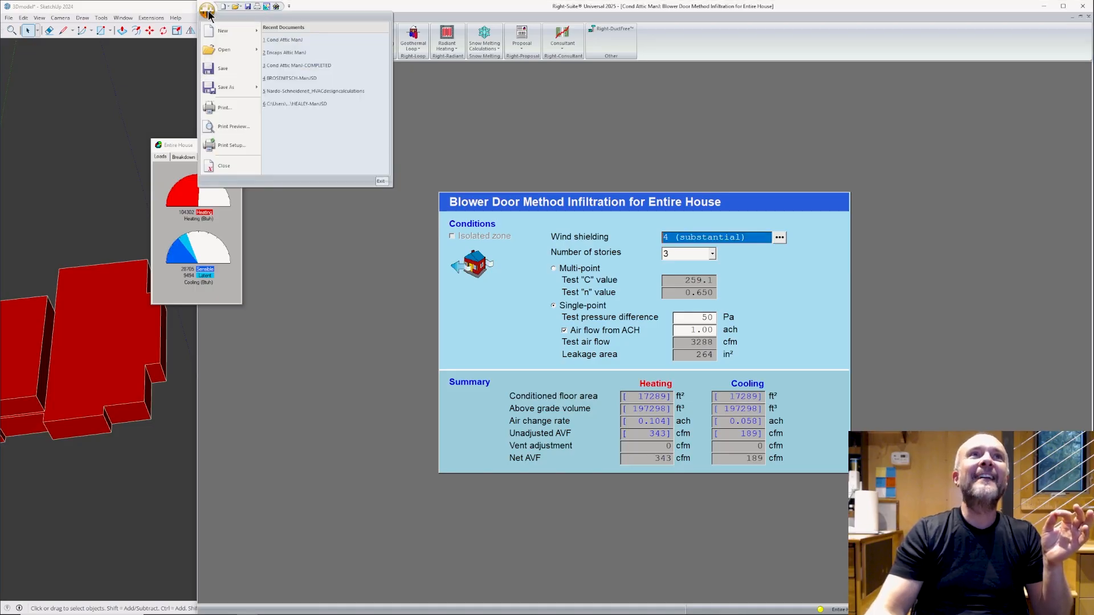
{"action": "left_click", "coordinate": [292, 55]}
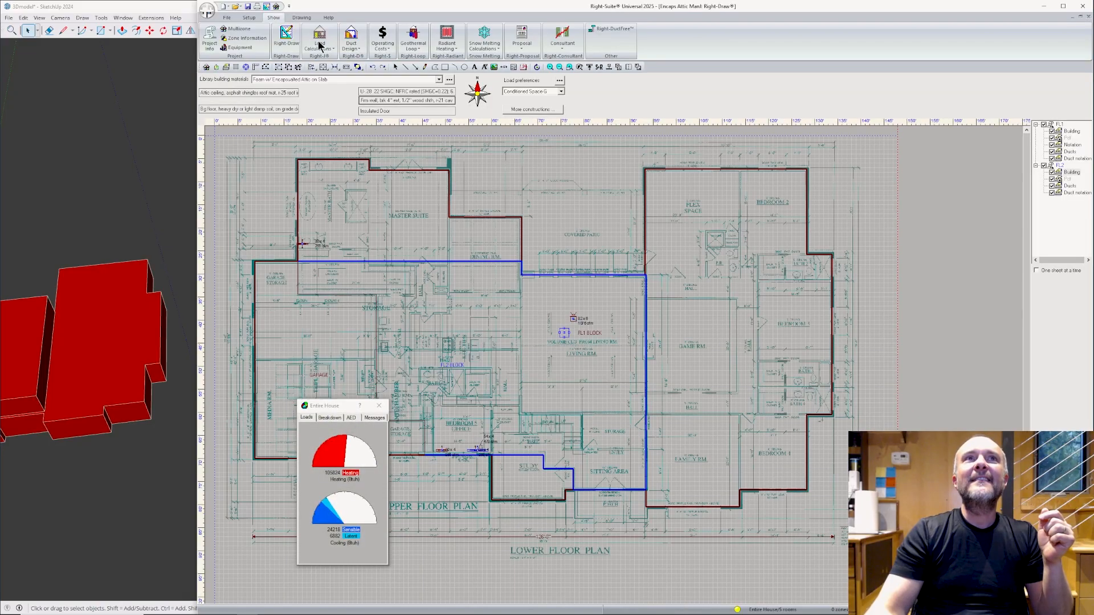
{"action": "left_click", "coordinate": [319, 45]}
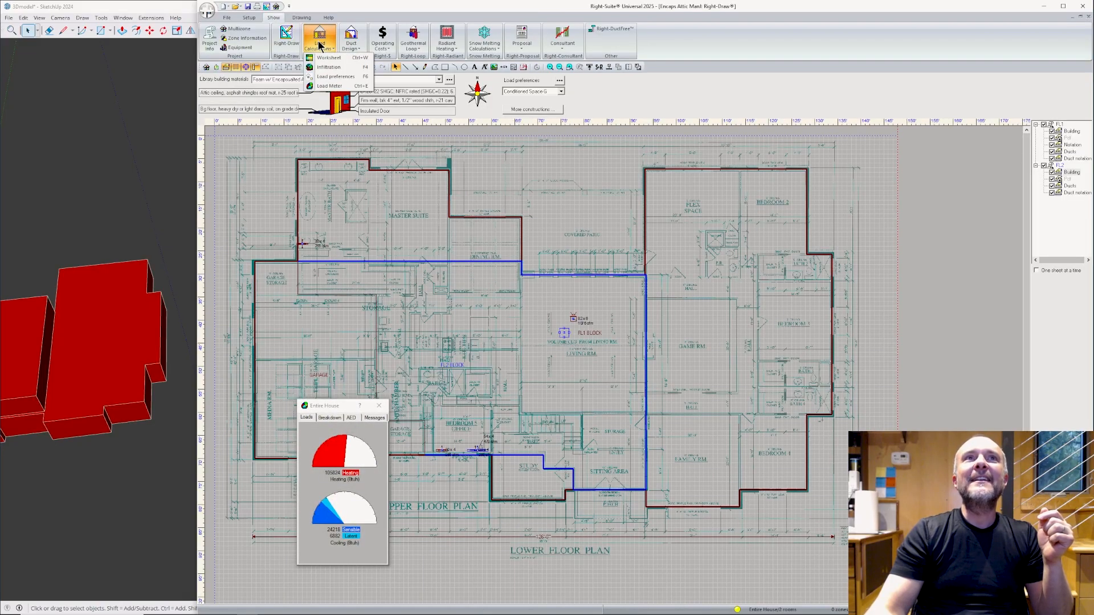
{"action": "left_click", "coordinate": [335, 70]}
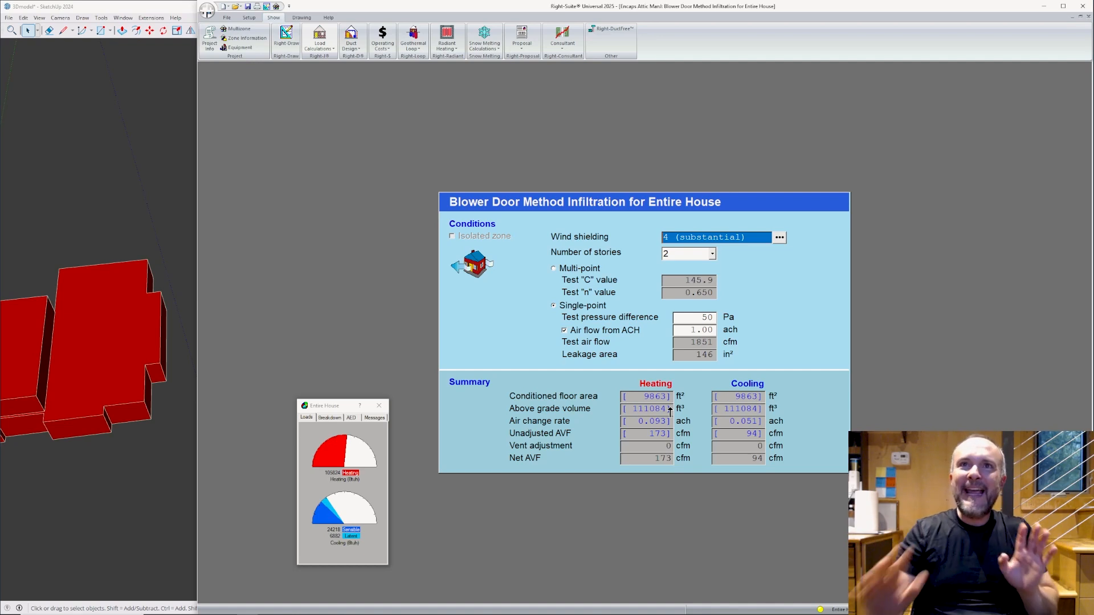
Turn off air flow from ACH for the single-point test and set the test air flow to 3488 cfm.
{"action": "left_click", "coordinate": [564, 330]}
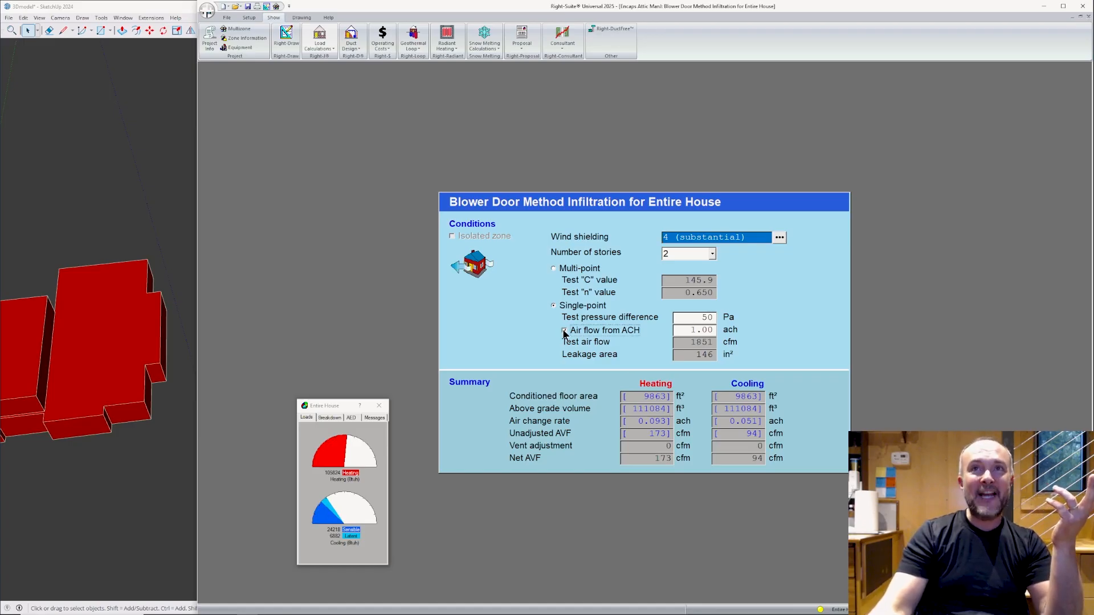
{"action": "left_click", "coordinate": [564, 331]}
{"action": "double_click", "coordinate": [697, 343]}
{"action": "key", "text": "BackSpace"}
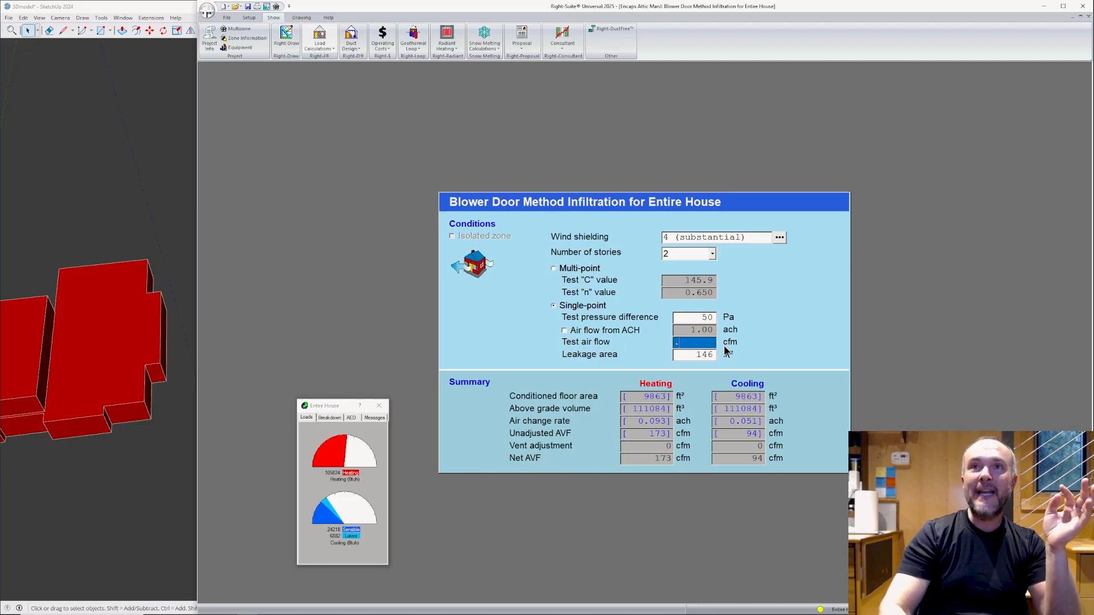
{"action": "type", "text": "3488"}
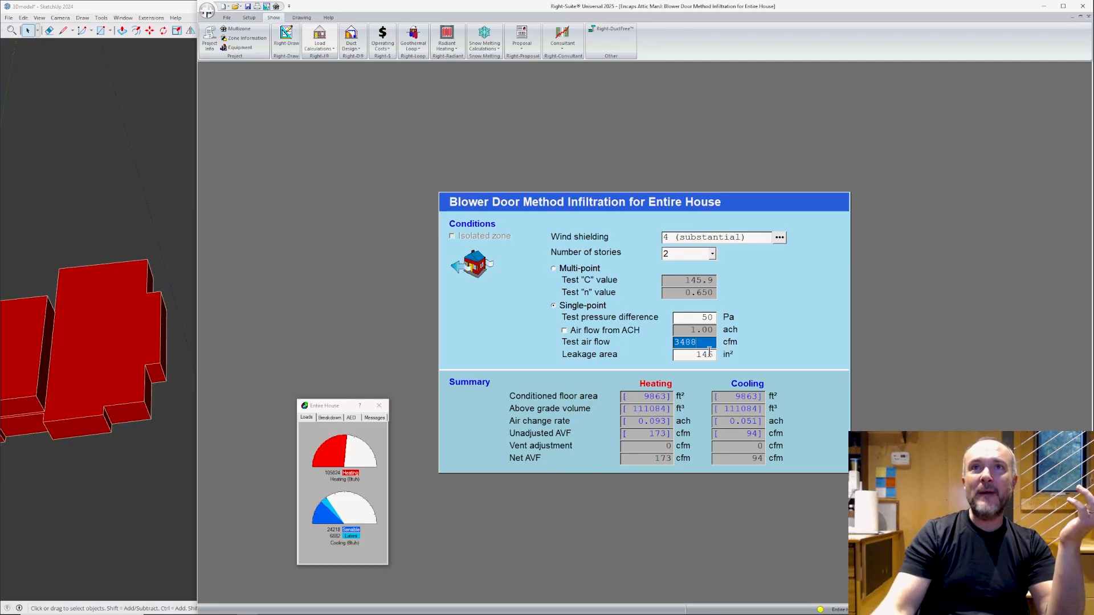
{"action": "left_click", "coordinate": [709, 353]}
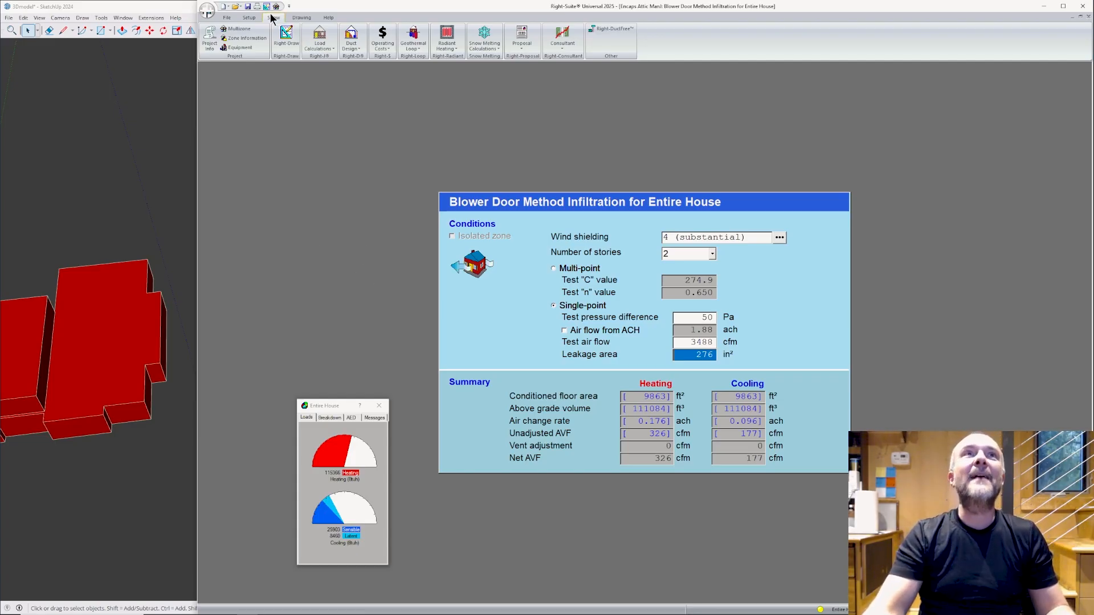
Return to the floor plan drawing, hide the FL1 sheet and show the load breakdown for the entire house.
{"action": "left_click", "coordinate": [287, 45]}
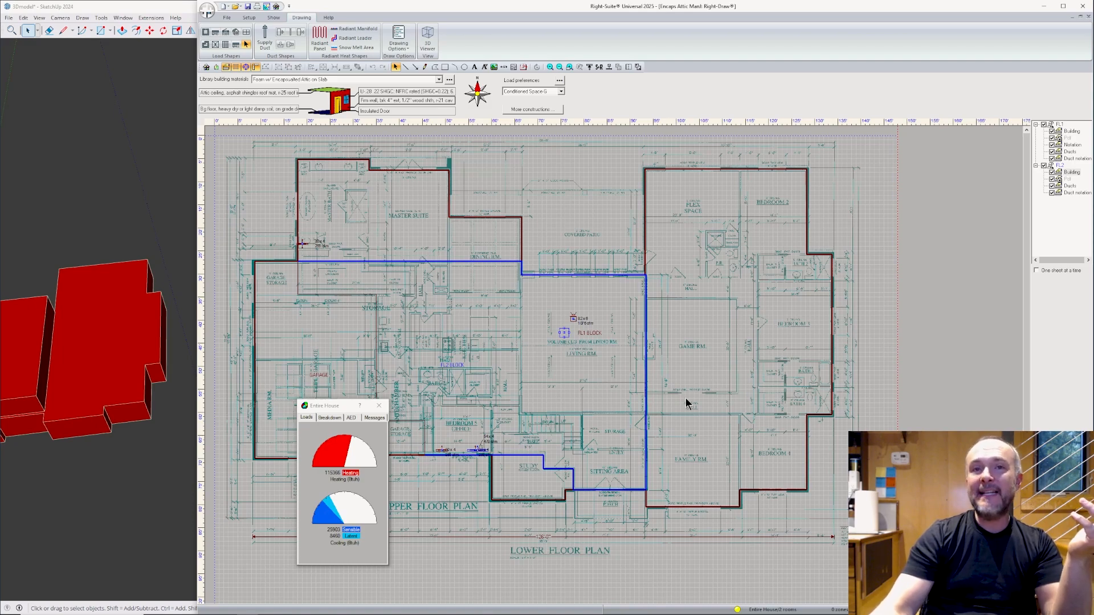
{"action": "left_click", "coordinate": [1044, 125]}
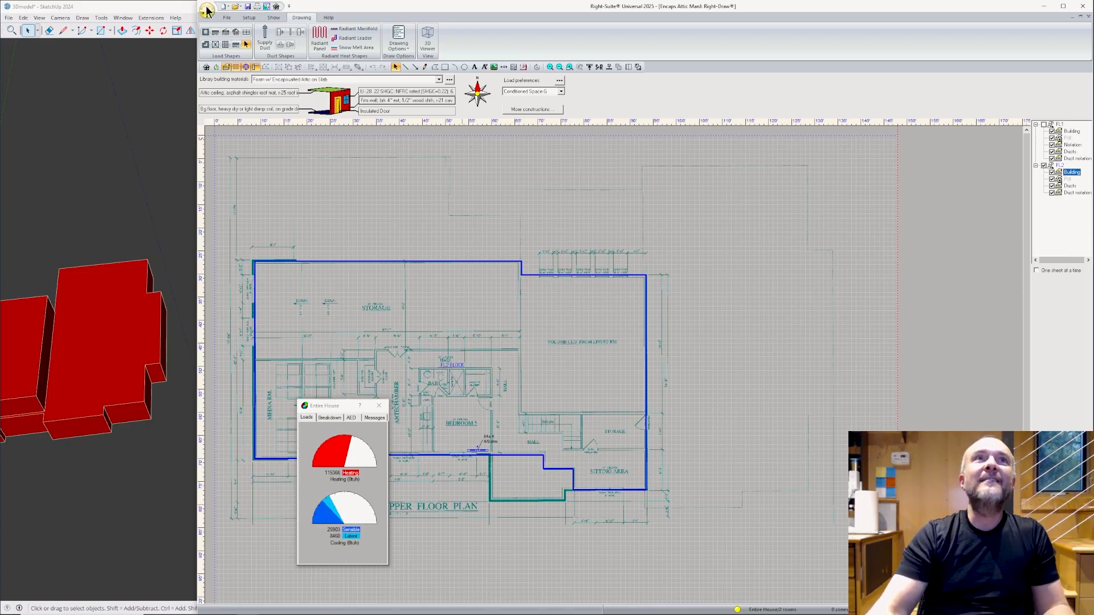
{"action": "left_click_drag", "start_coordinate": [331, 410], "coordinate": [200, 211]}
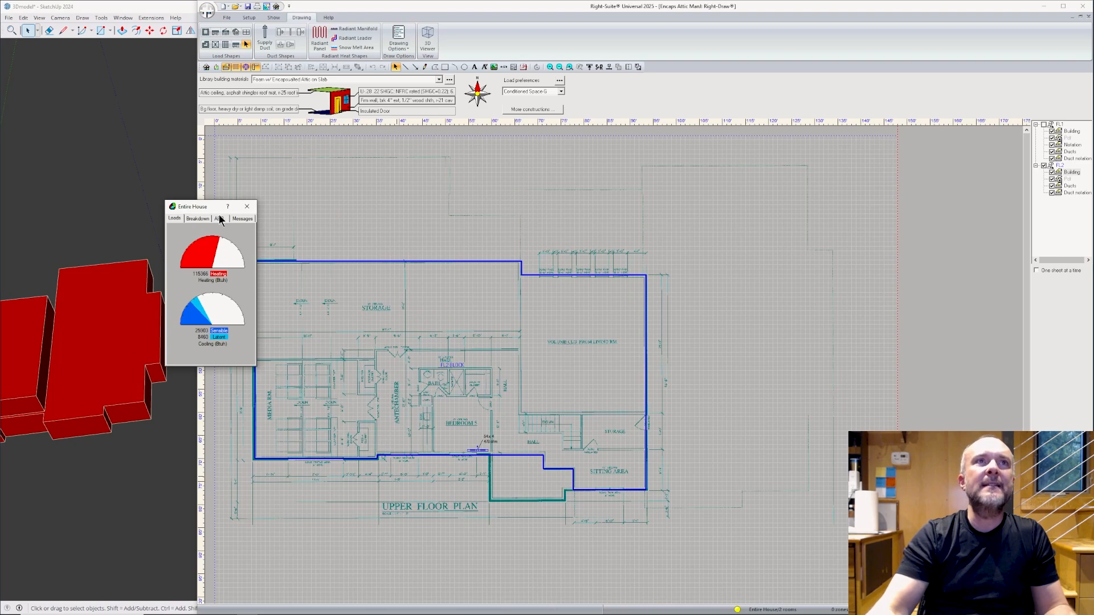
{"action": "left_click", "coordinate": [198, 219]}
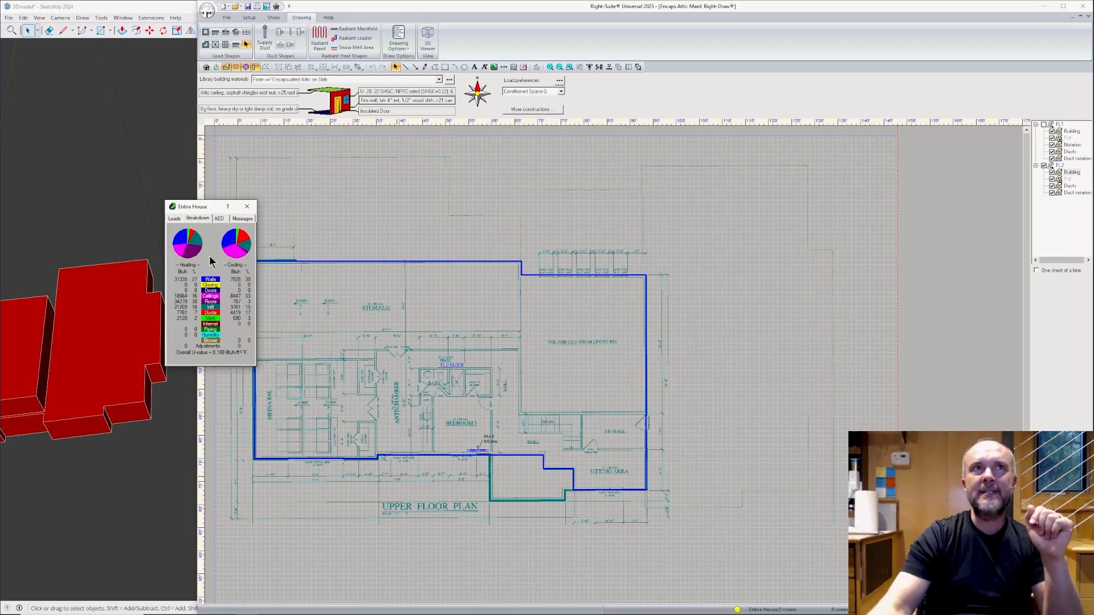
Reopen the recent Cond Attic ManJ project and return to its floor plan drawing.
{"action": "left_click", "coordinate": [212, 14]}
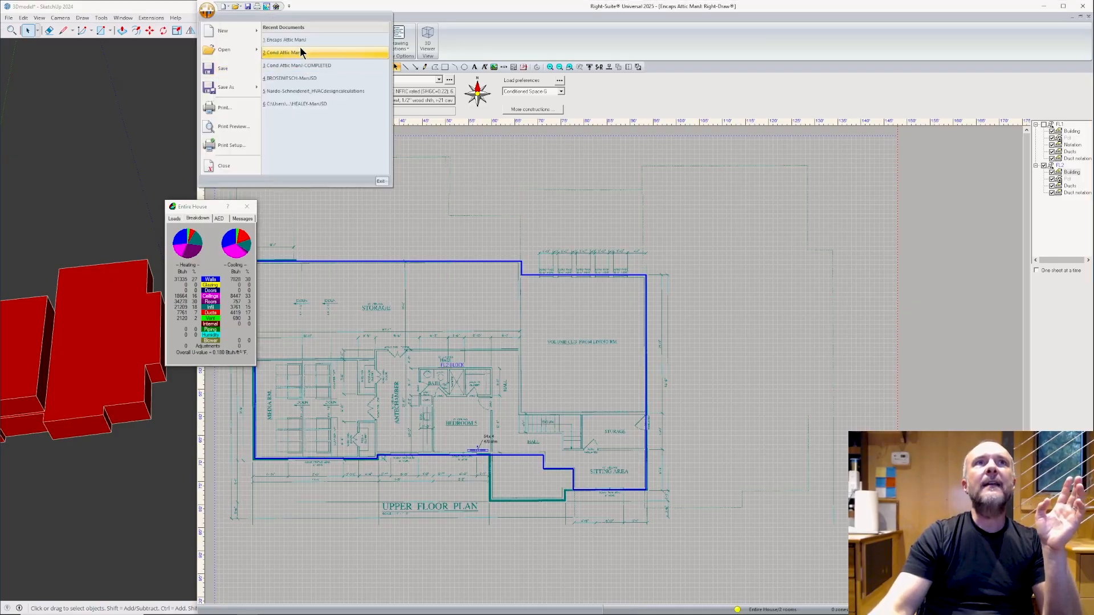
{"action": "left_click", "coordinate": [302, 66]}
{"action": "left_click", "coordinate": [619, 331]}
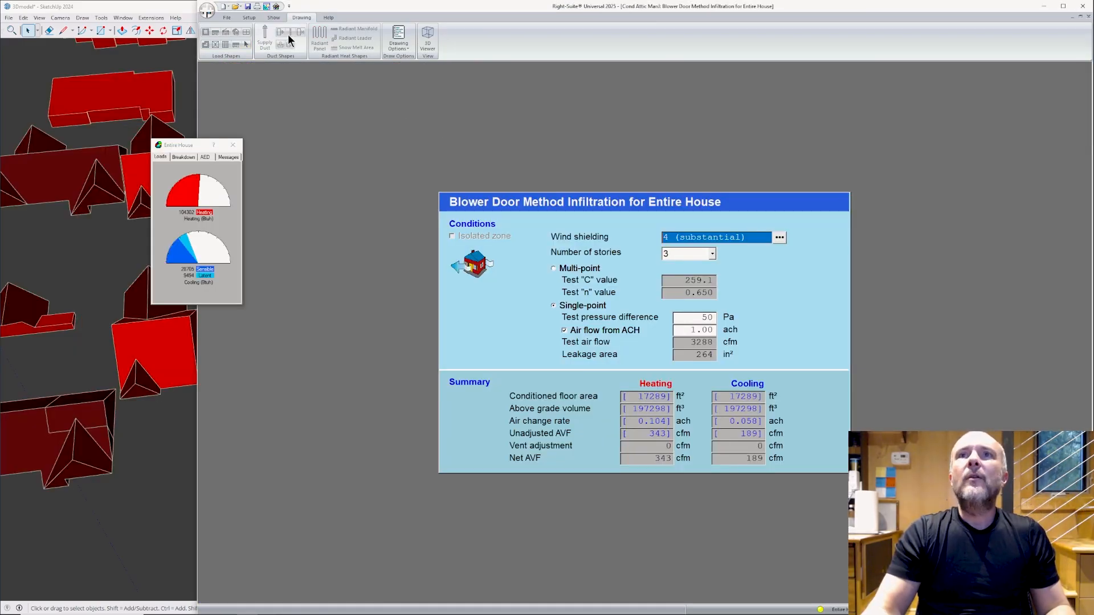
{"action": "left_click", "coordinate": [251, 17]}
{"action": "left_click", "coordinate": [280, 19]}
{"action": "left_click", "coordinate": [284, 31]}
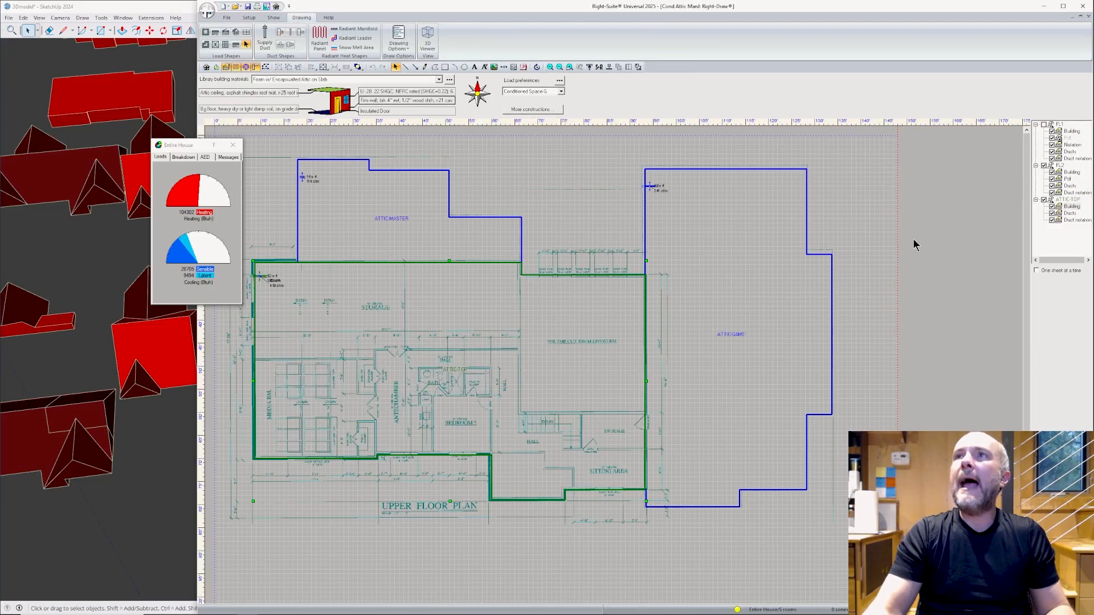
Leave only the ATTIC-TOP sheet visible and place a window on the attic's south wall.
{"action": "left_click", "coordinate": [1043, 125]}
{"action": "left_click", "coordinate": [1044, 166]}
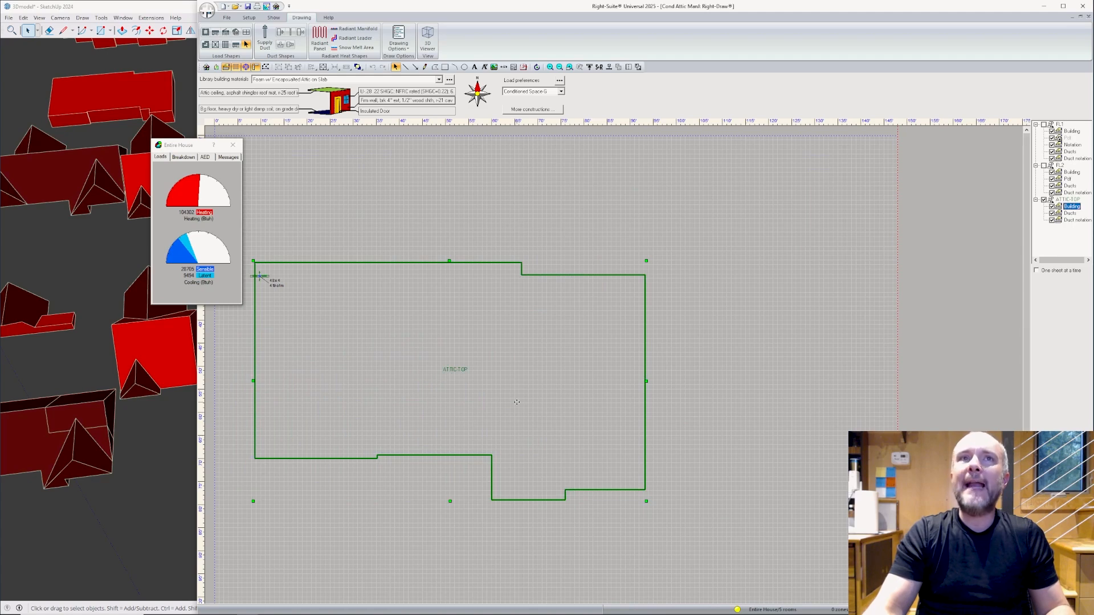
{"action": "left_click", "coordinate": [215, 33]}
{"action": "left_click", "coordinate": [529, 500]}
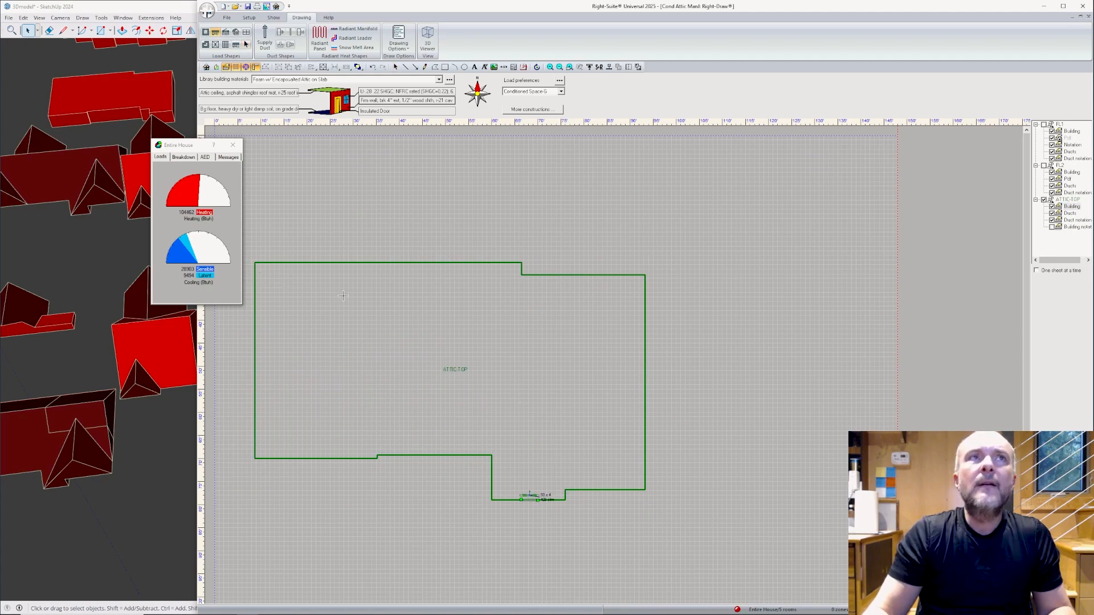
Set the new south window's width to 4 ft and its height to 4 ft.
{"action": "double_click", "coordinate": [529, 498]}
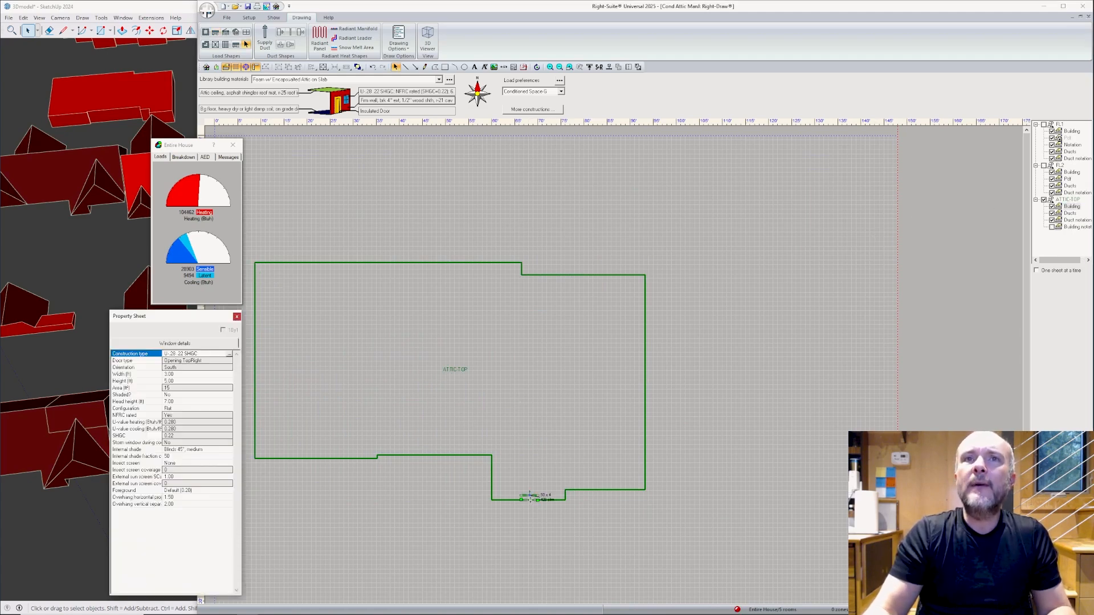
{"action": "left_click", "coordinate": [169, 374]}
{"action": "double_click", "coordinate": [169, 374]}
{"action": "type", "text": "4"}
{"action": "key", "text": "Return"}
{"action": "key", "text": "Down"}
{"action": "type", "text": "4"}
{"action": "key", "text": "Return"}
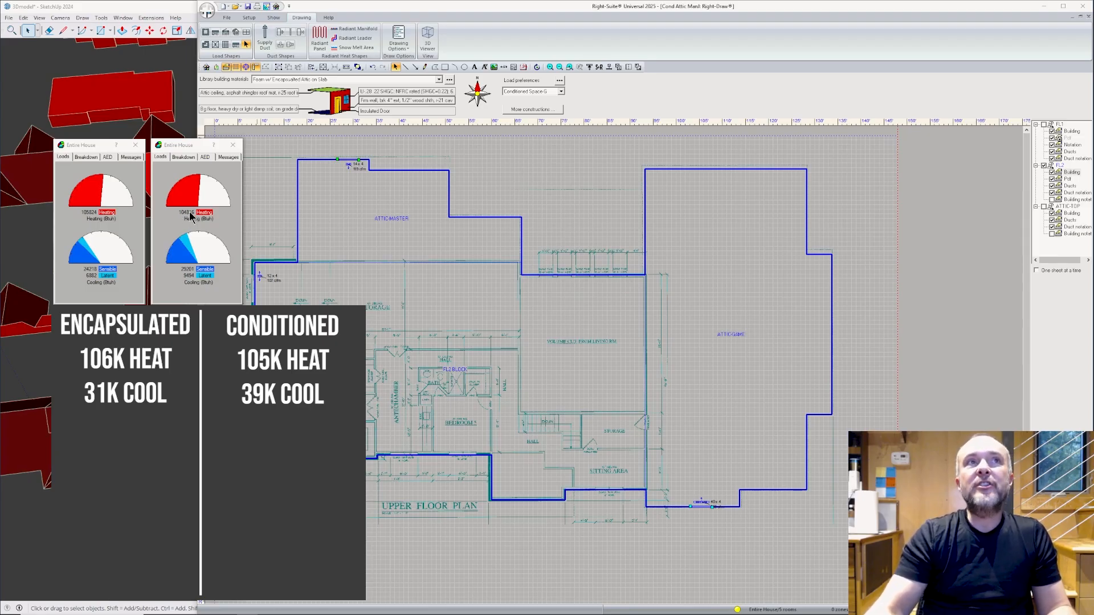
Move the register labels in ATTIC-GAME and ATTIC-MASTER clear of their register symbols, further into the rooms.
{"action": "left_click", "coordinate": [719, 502]}
{"action": "left_click_drag", "start_coordinate": [719, 494], "coordinate": [718, 478]}
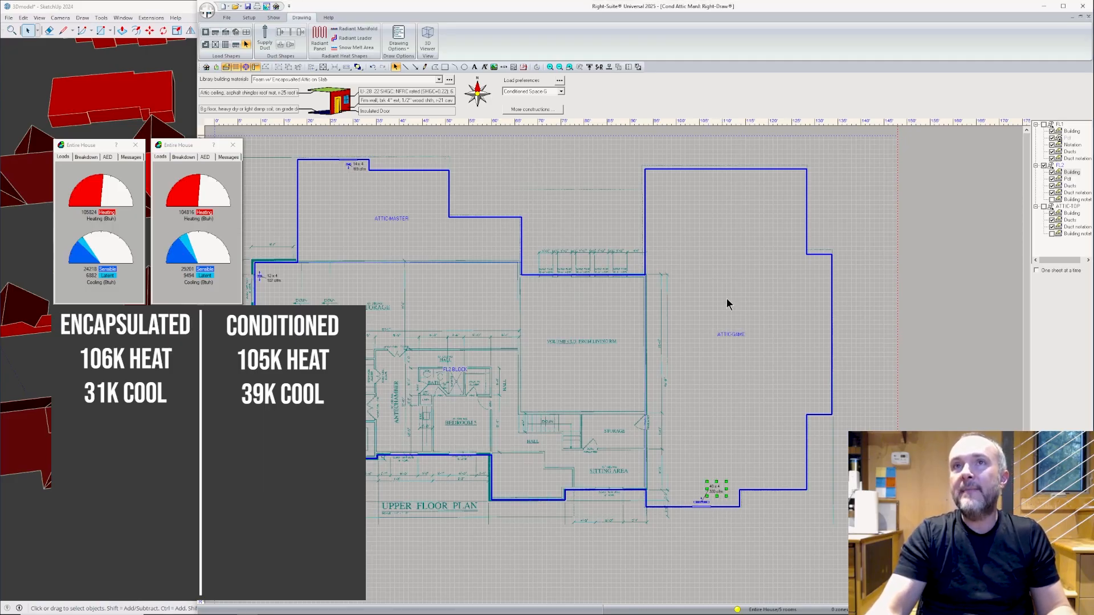
{"action": "left_click", "coordinate": [359, 167]}
{"action": "left_click_drag", "start_coordinate": [359, 180], "coordinate": [366, 200]}
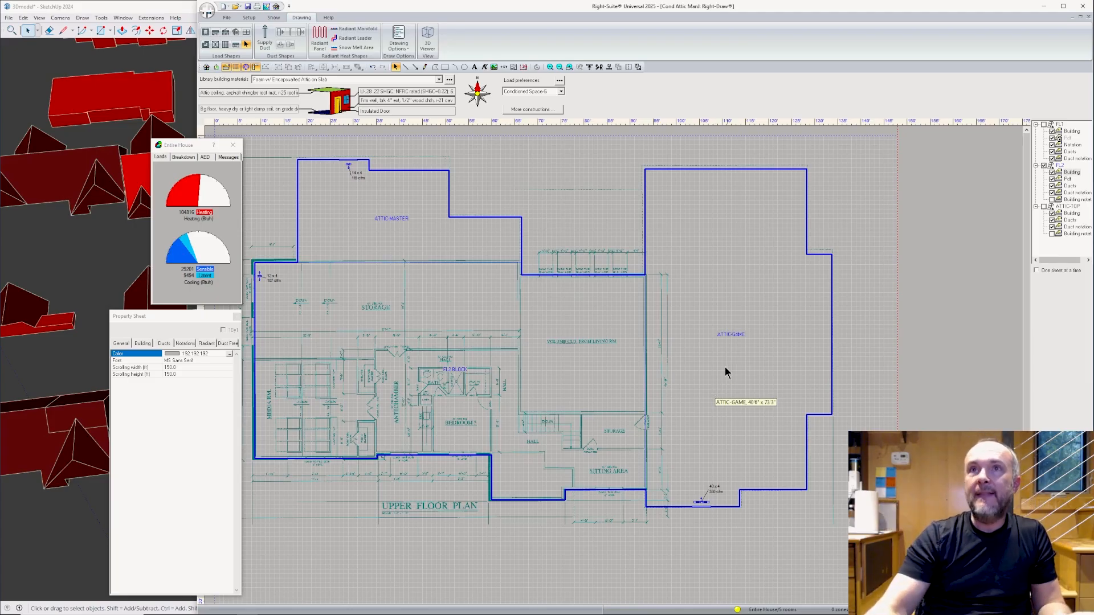
Review the zone information and load summary for the entire house, and return to the floor plan drawing.
{"action": "left_click", "coordinate": [273, 17]}
{"action": "left_click", "coordinate": [242, 39]}
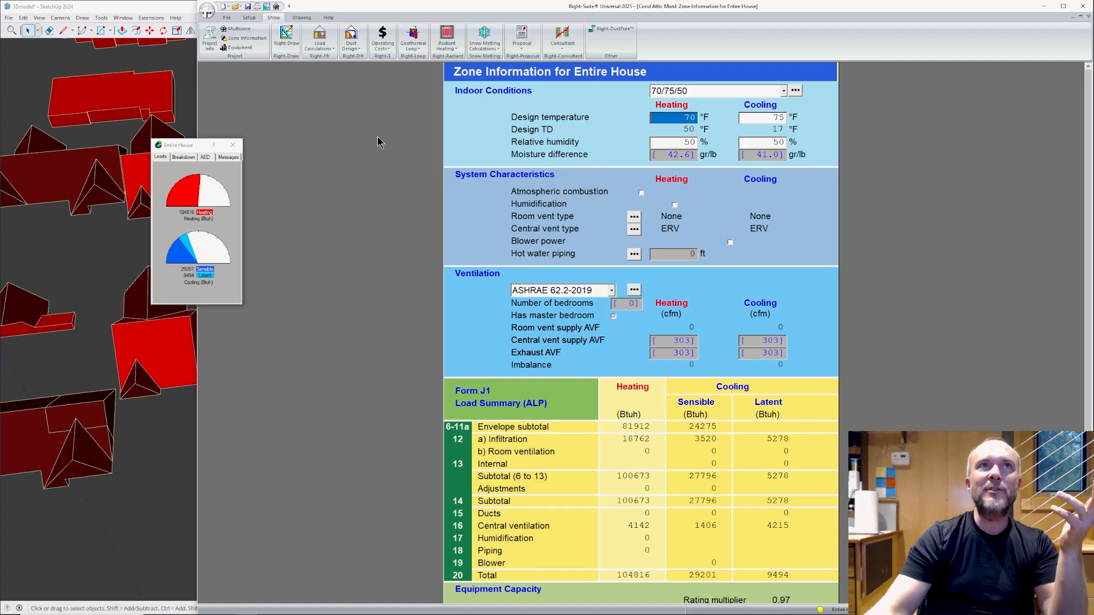
{"action": "left_click", "coordinate": [286, 40]}
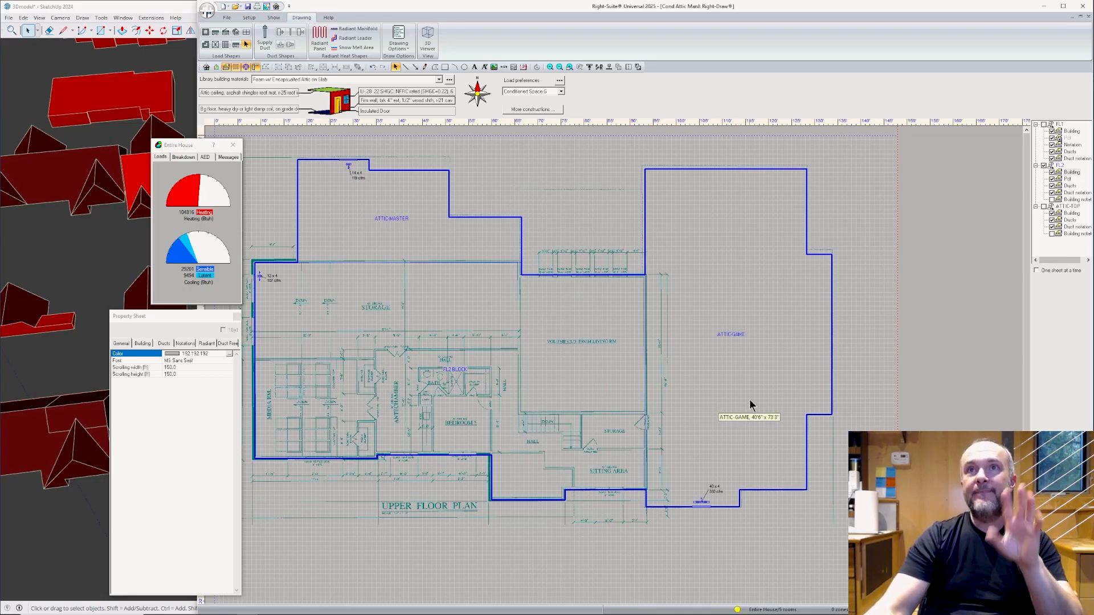
Show the ATTIC-TOP sheet and select the ATTIC-TOP, ATTIC-GAME and ATTIC-MASTER rooms together.
{"action": "left_click", "coordinate": [681, 345]}
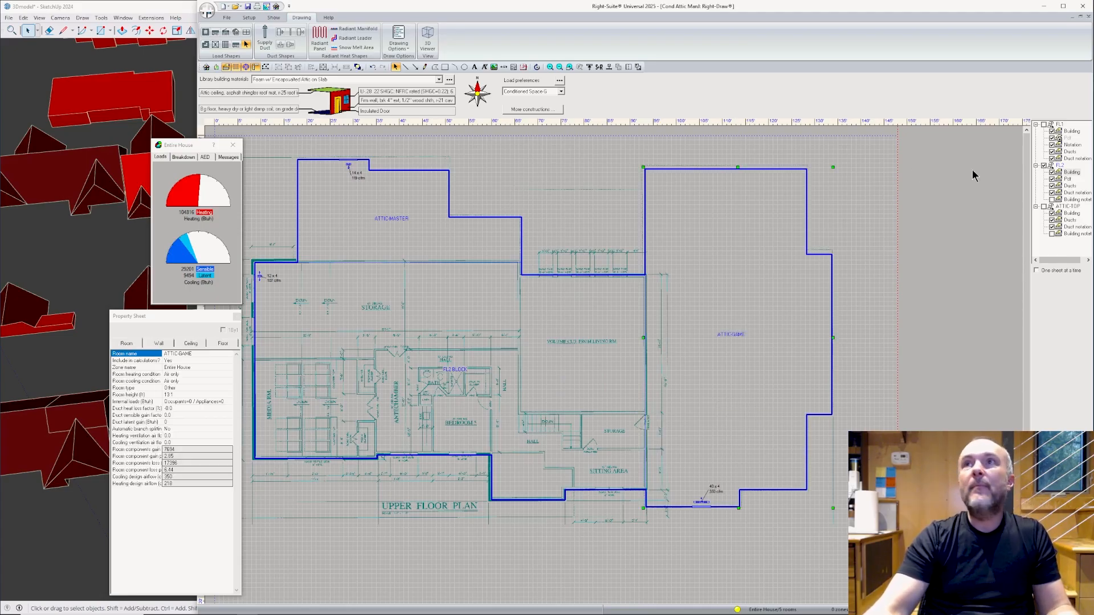
{"action": "left_click", "coordinate": [1045, 208]}
{"action": "left_click", "coordinate": [512, 370]}
{"action": "left_click", "coordinate": [798, 291], "text": "shift"}
{"action": "left_click", "coordinate": [407, 223], "text": "shift"}
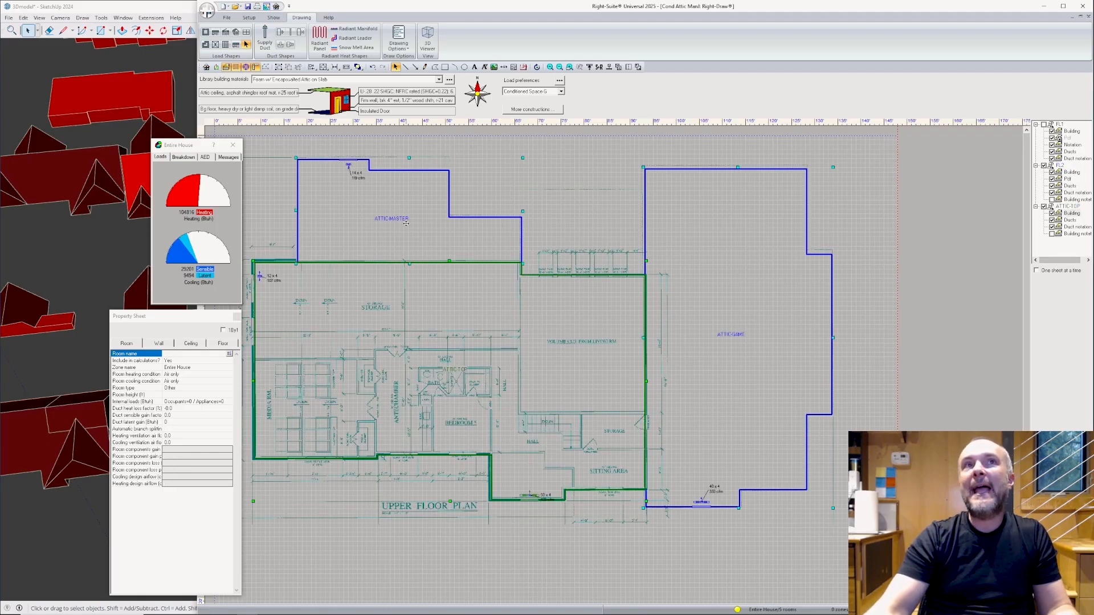
{"action": "left_click_drag", "start_coordinate": [186, 320], "coordinate": [192, 321]}
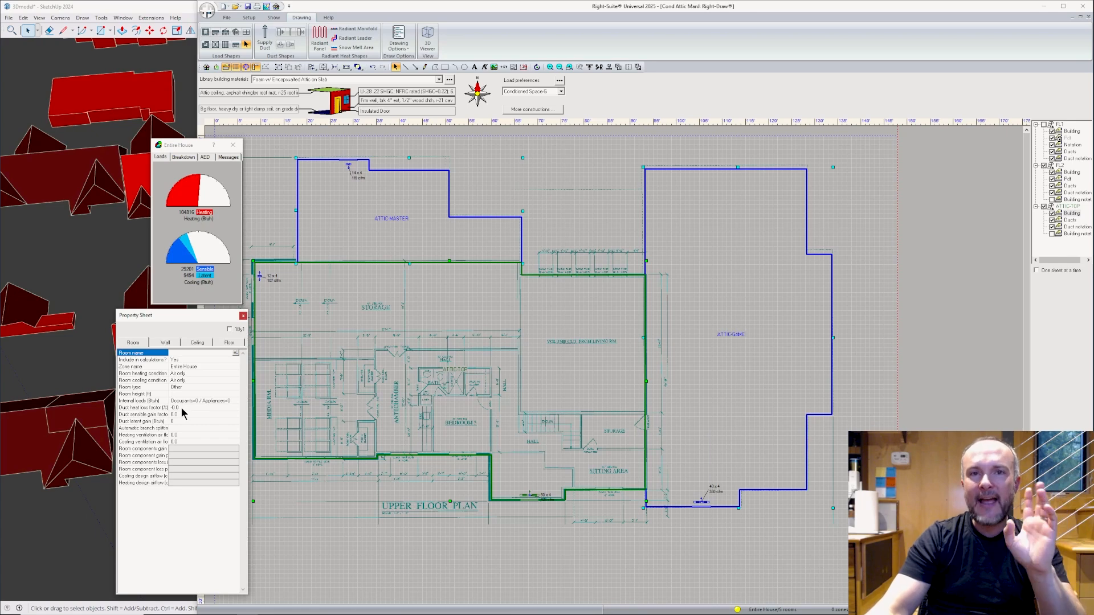
Show the entire-house load breakdown and open the duct loads settings for the selected attic rooms.
{"action": "left_click", "coordinate": [188, 159]}
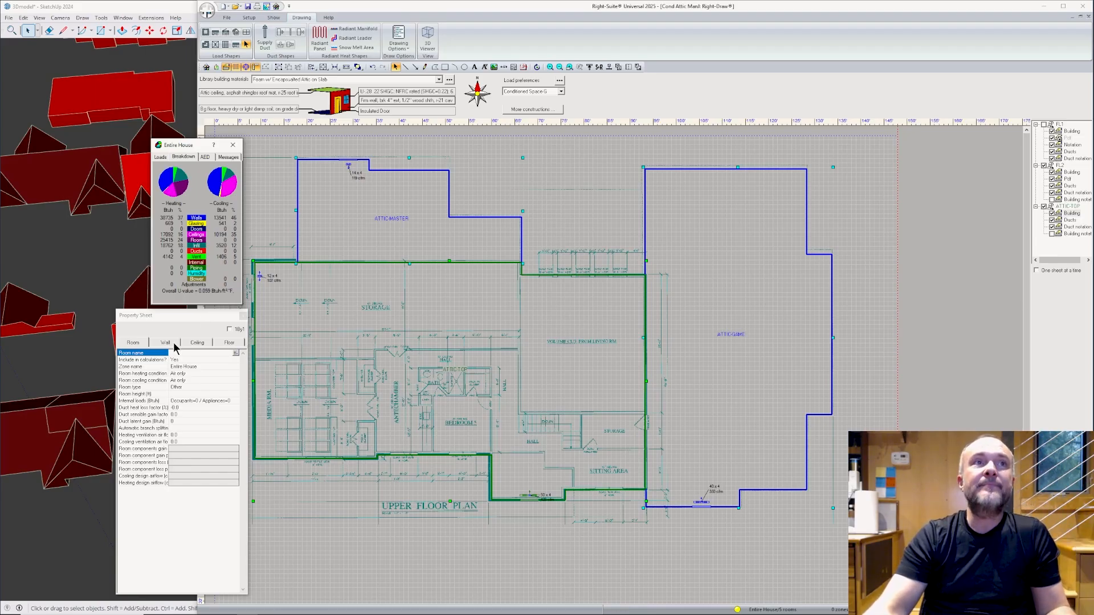
{"action": "double_click", "coordinate": [184, 410]}
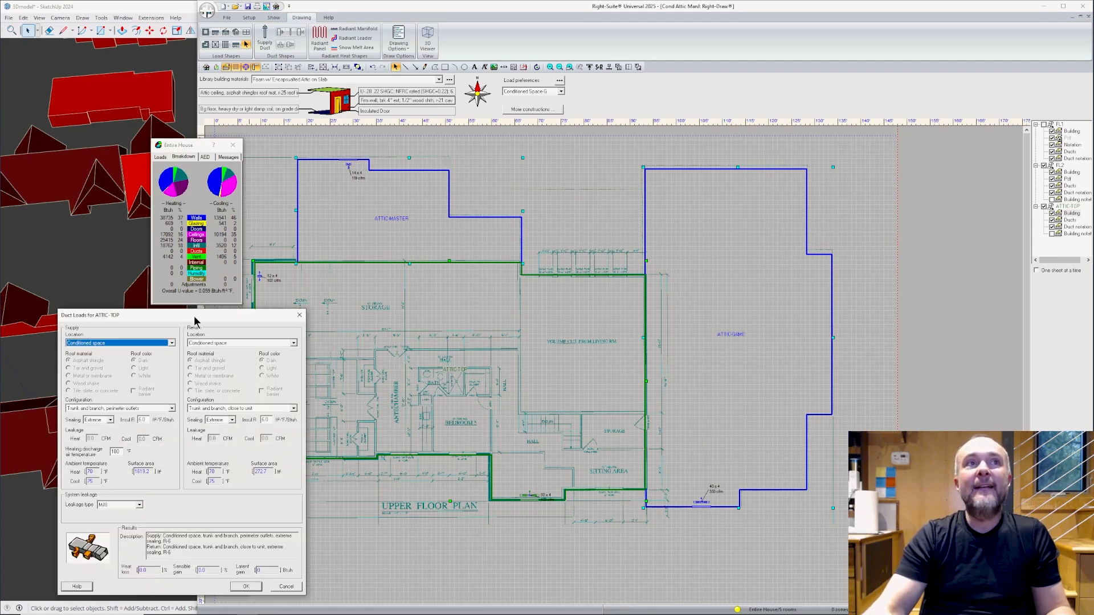
{"action": "left_click_drag", "start_coordinate": [196, 323], "coordinate": [543, 283]}
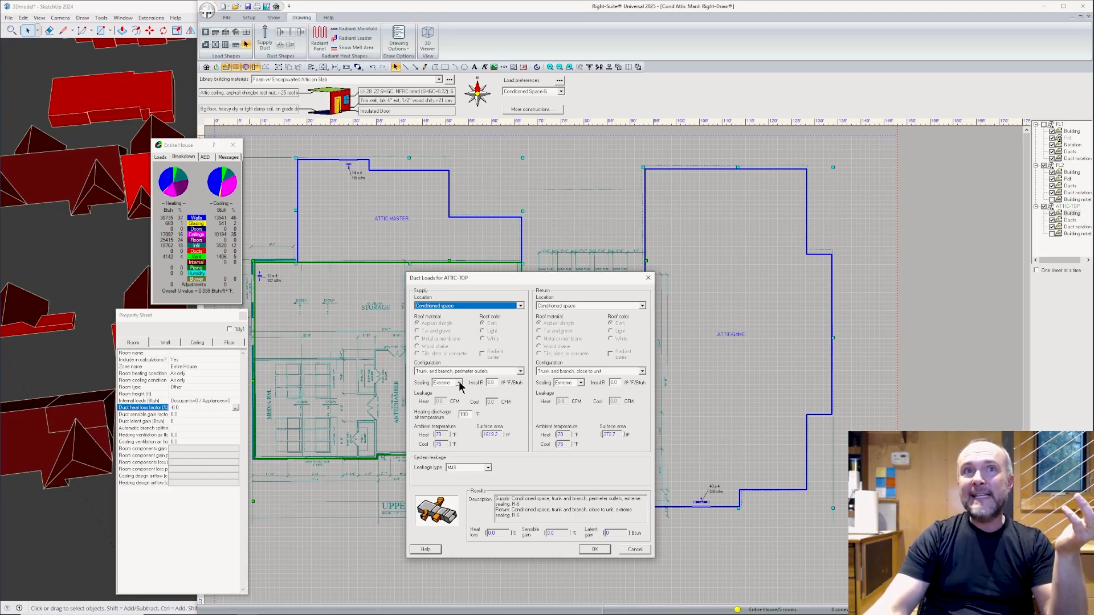
Set the supply and return duct sealing to Unsealed for the selected attic rooms and display the entire-house loads.
{"action": "left_click", "coordinate": [459, 383]}
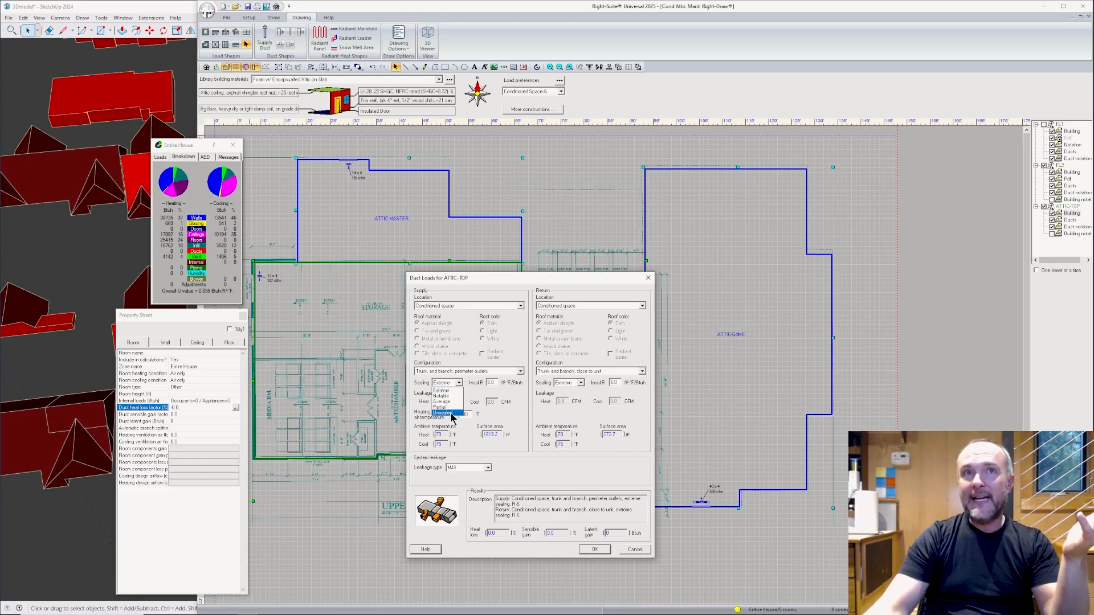
{"action": "left_click", "coordinate": [451, 414]}
{"action": "left_click", "coordinate": [563, 383]}
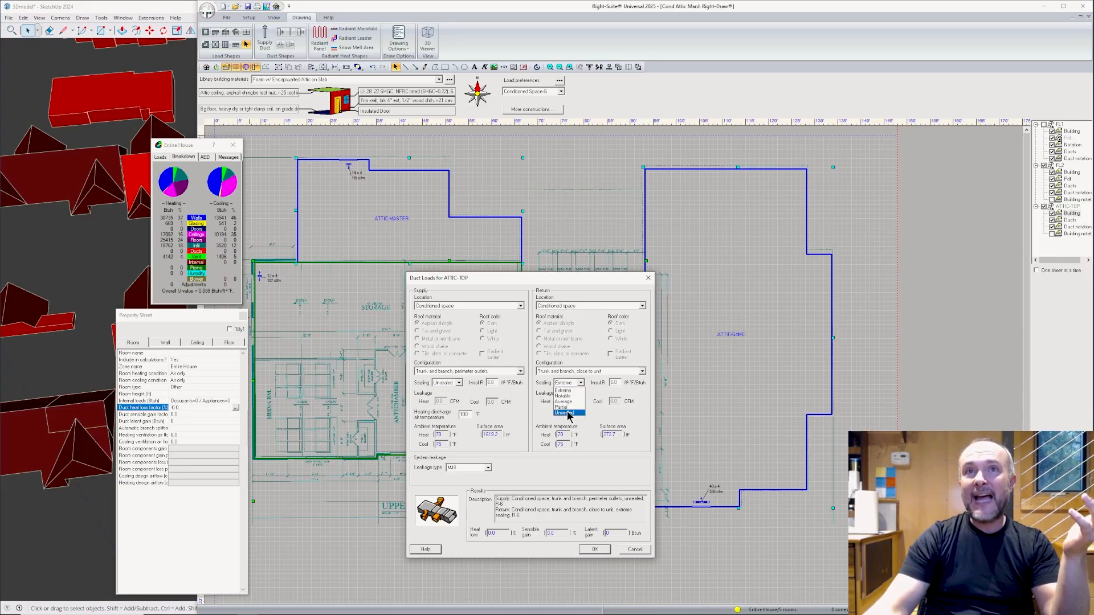
{"action": "left_click", "coordinate": [565, 413]}
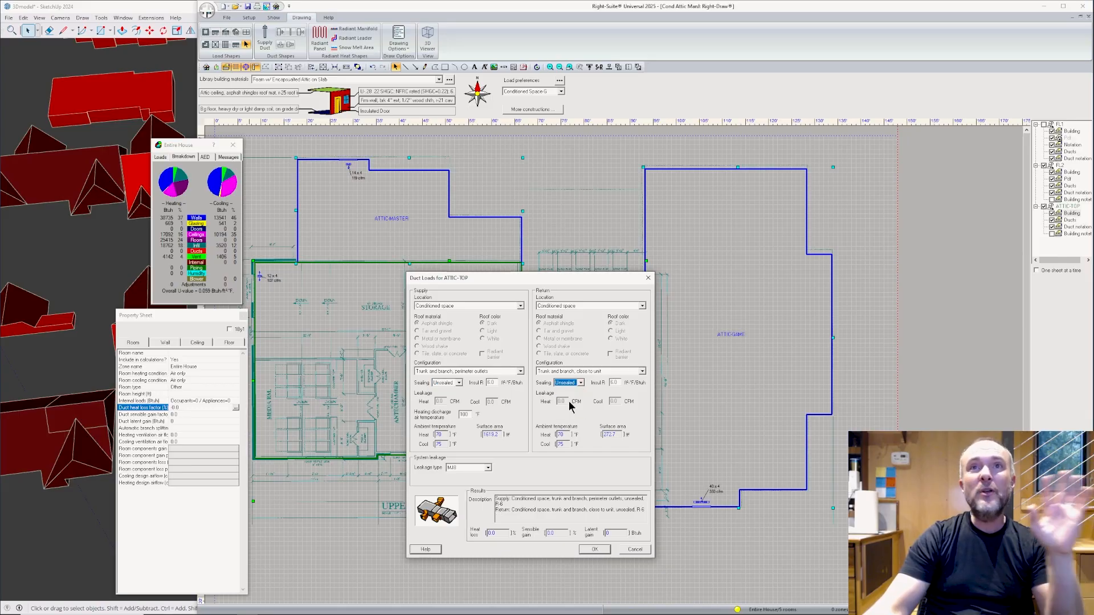
{"action": "left_click", "coordinate": [594, 548]}
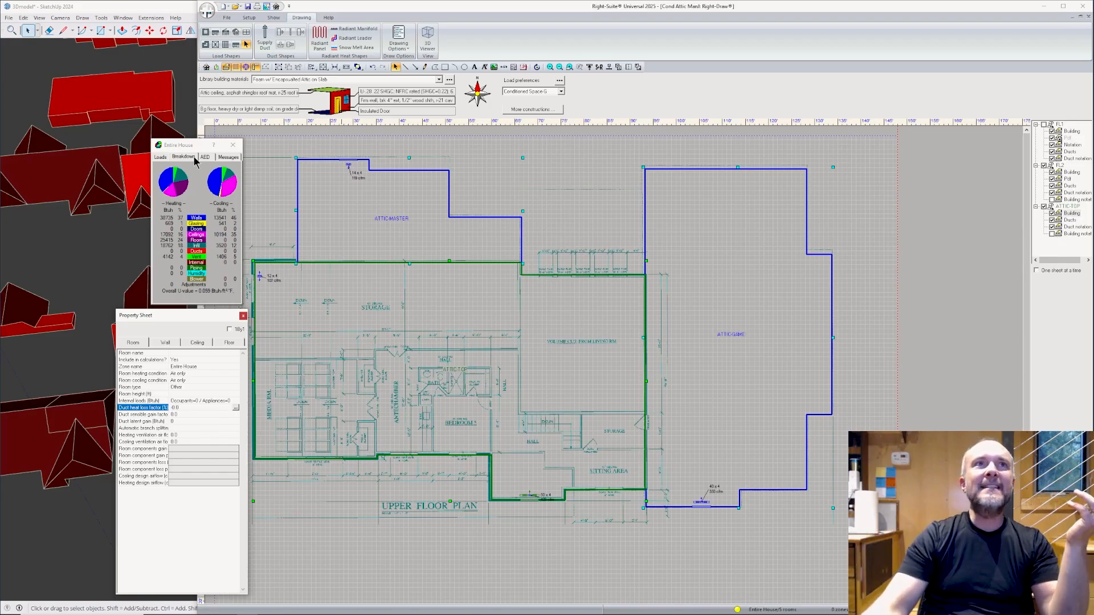
{"action": "left_click", "coordinate": [169, 158]}
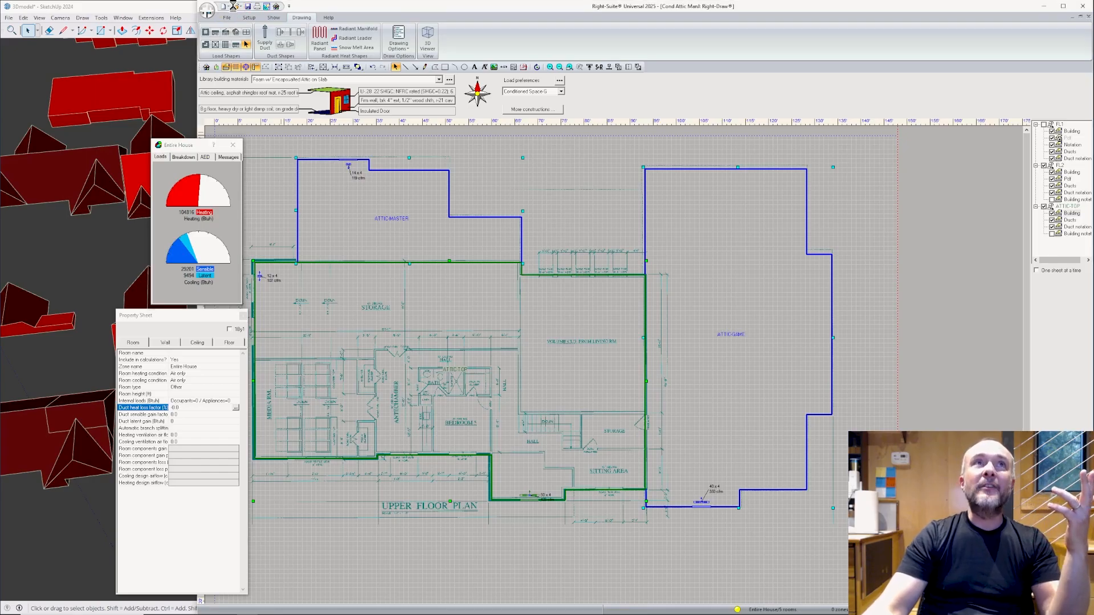
Open the recent Encaps Attic ManJ project and display the room properties of its selected floor blocks.
{"action": "left_click", "coordinate": [209, 10]}
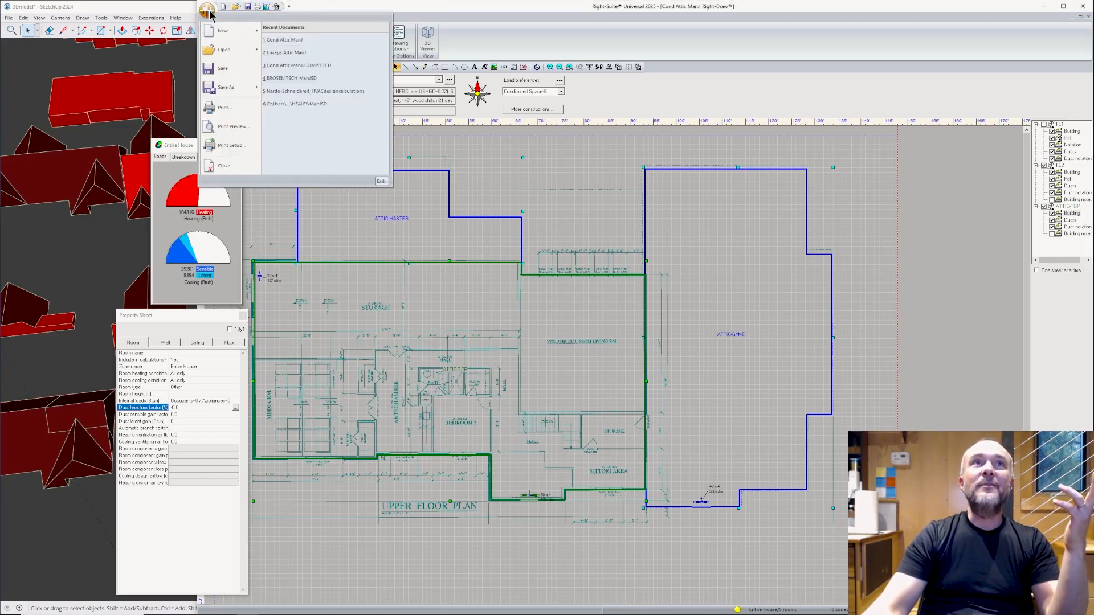
{"action": "left_click", "coordinate": [285, 52]}
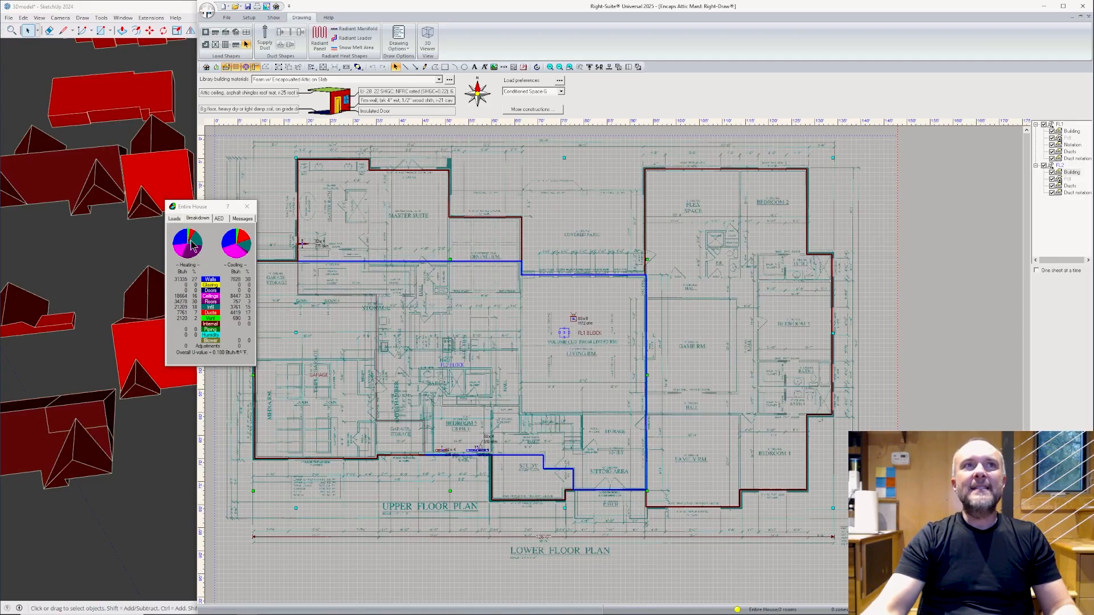
{"action": "key", "text": "ctrl+Return"}
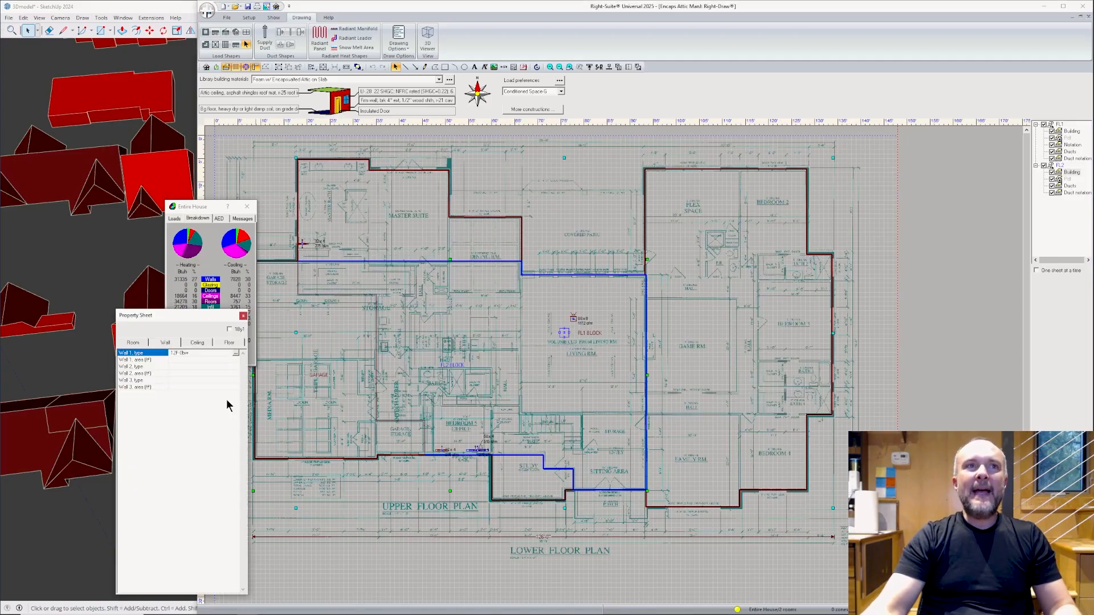
{"action": "left_click", "coordinate": [136, 344]}
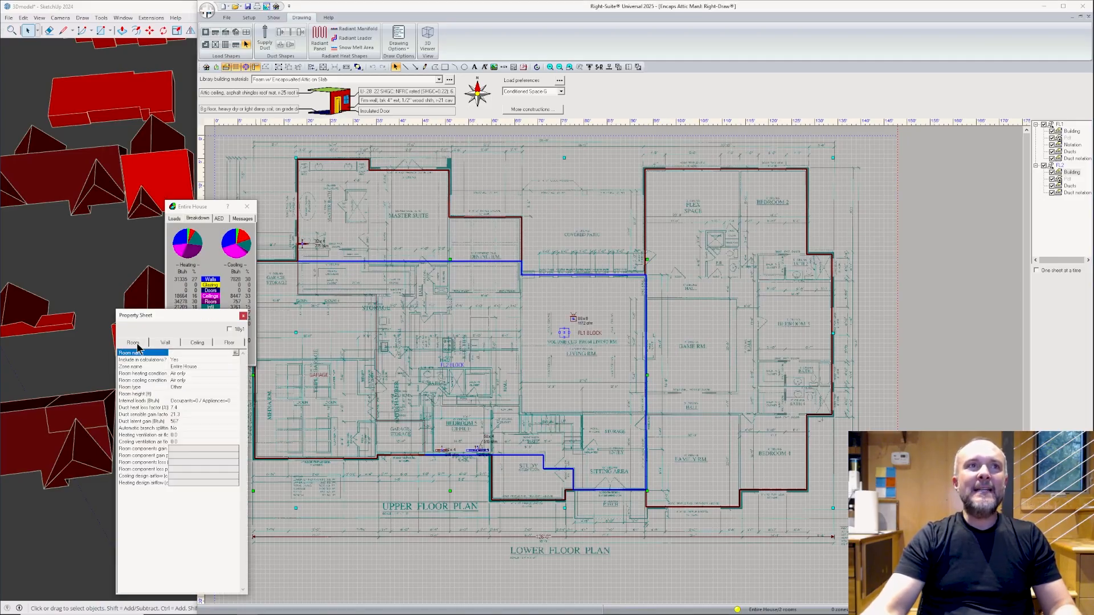
Review the duct loads settings of the selected floor blocks without changing them, and bring up the entire-house load breakdown.
{"action": "double_click", "coordinate": [187, 408]}
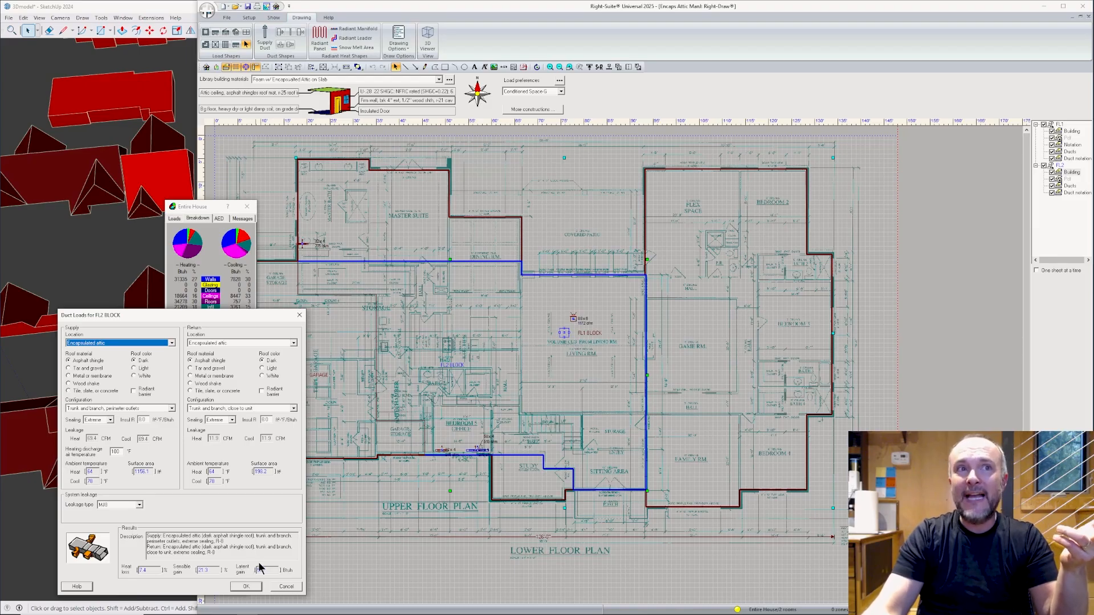
{"action": "left_click", "coordinate": [285, 589]}
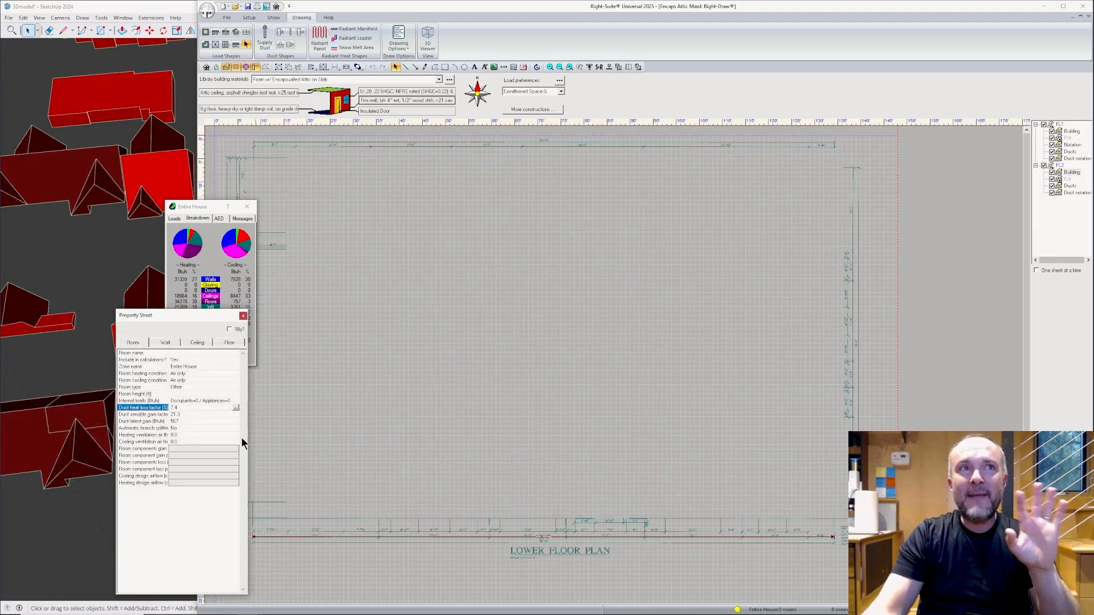
{"action": "left_click", "coordinate": [207, 227]}
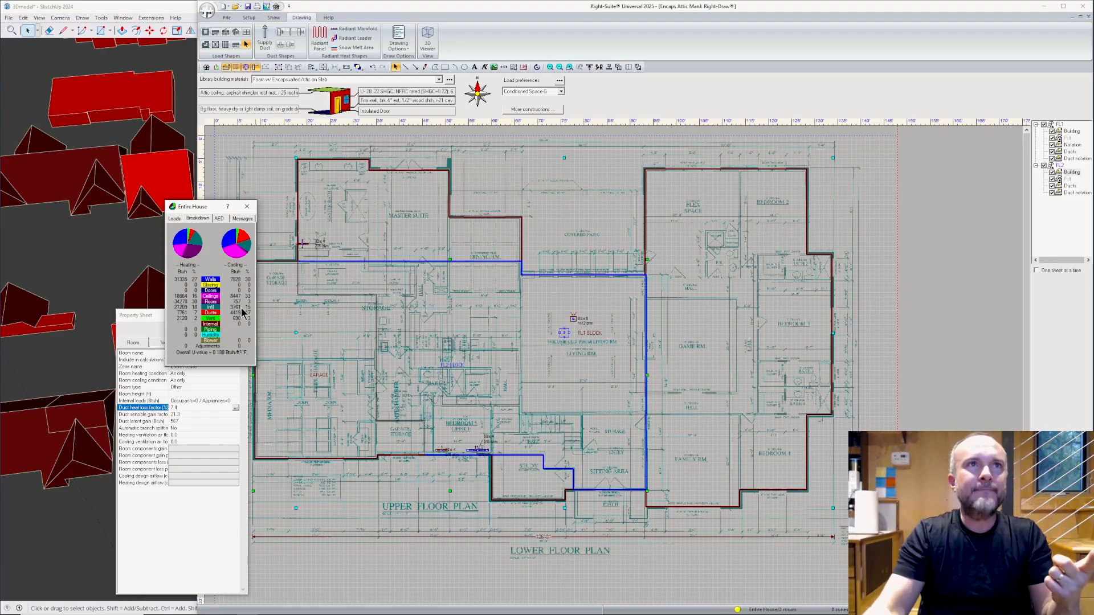
Try Unsealed as the supply duct sealing for the selected floor blocks and discard the change.
{"action": "double_click", "coordinate": [206, 408]}
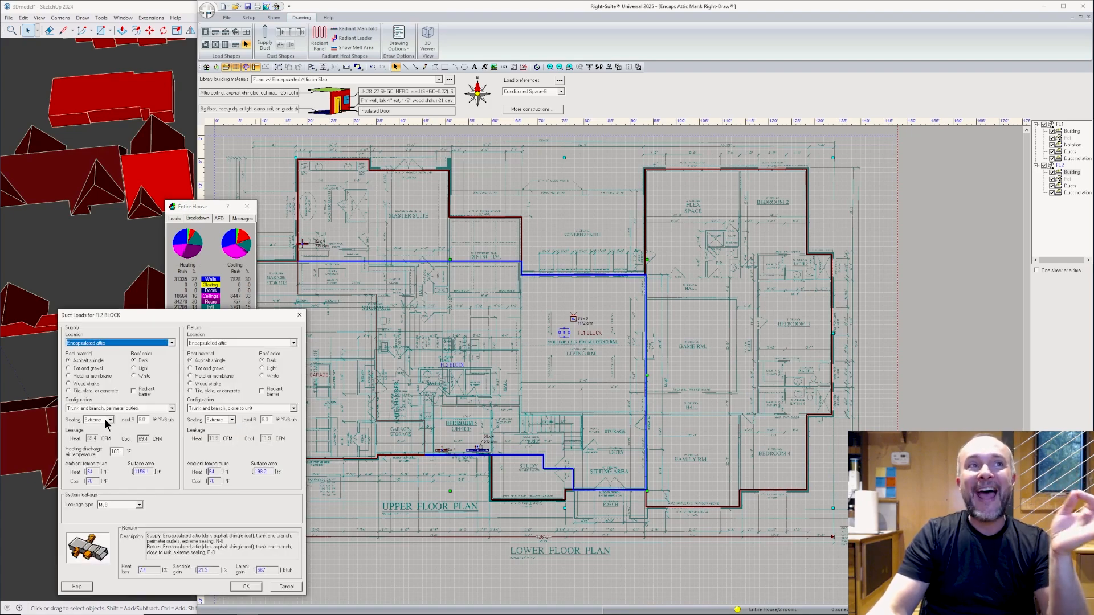
{"action": "left_click", "coordinate": [107, 421]}
{"action": "left_click", "coordinate": [106, 454]}
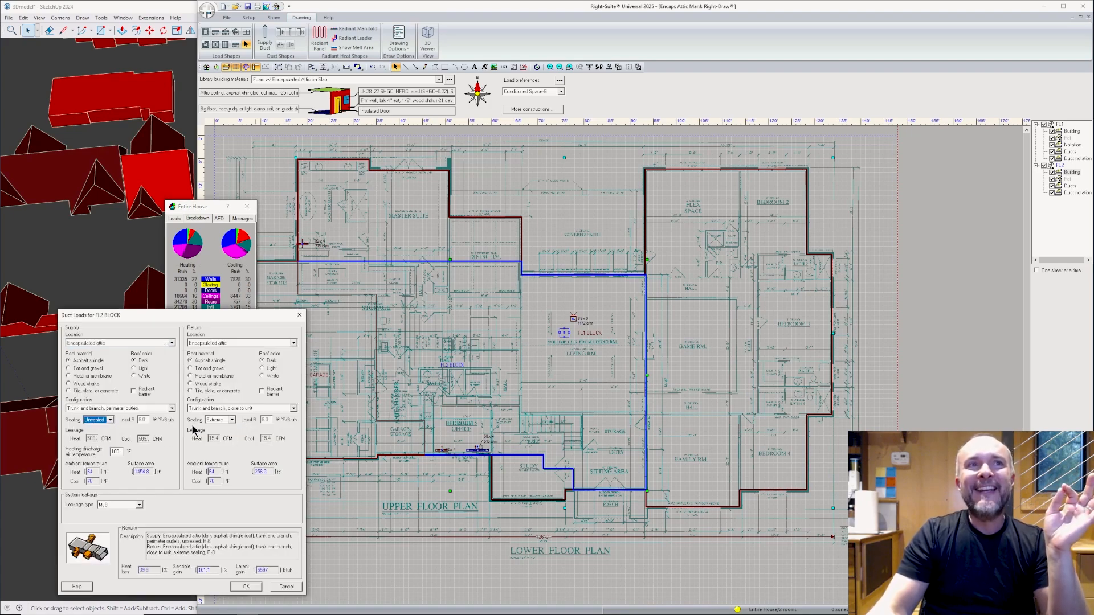
{"action": "left_click_drag", "start_coordinate": [224, 317], "coordinate": [481, 299]}
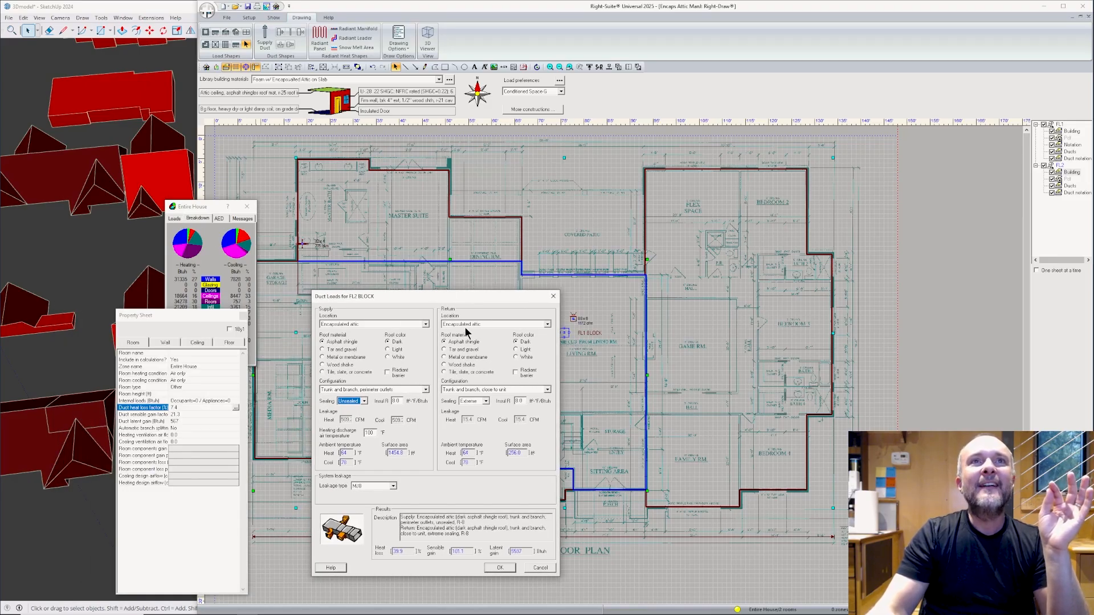
{"action": "left_click", "coordinate": [553, 297]}
Check the entire-house loads and breakdown, and set the supply and return duct sealing of the selected floor blocks to Unsealed.
{"action": "left_click", "coordinate": [174, 219]}
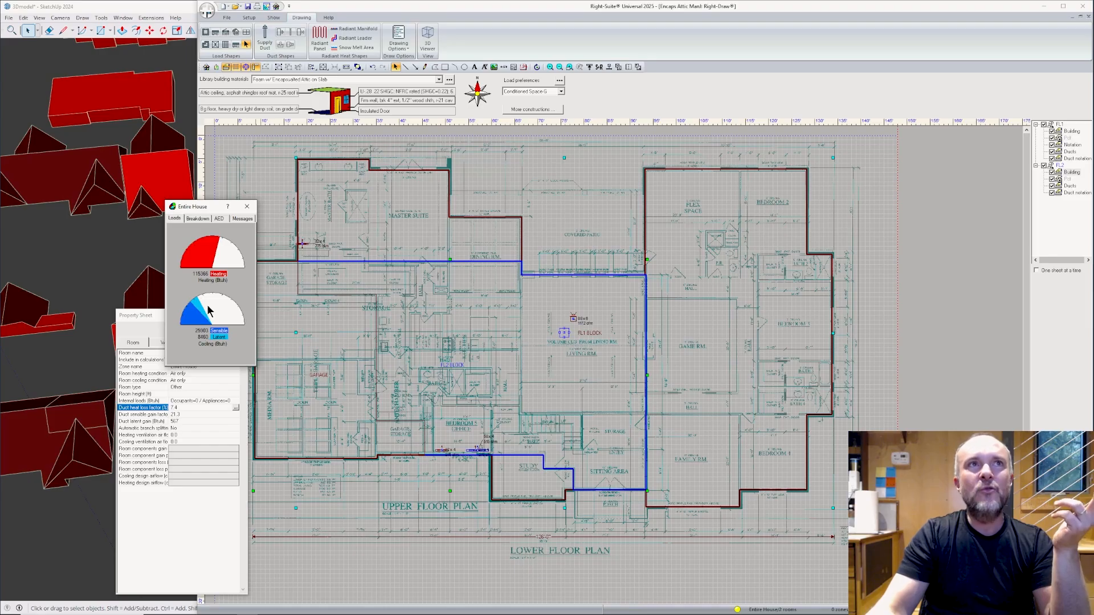
{"action": "left_click", "coordinate": [203, 220]}
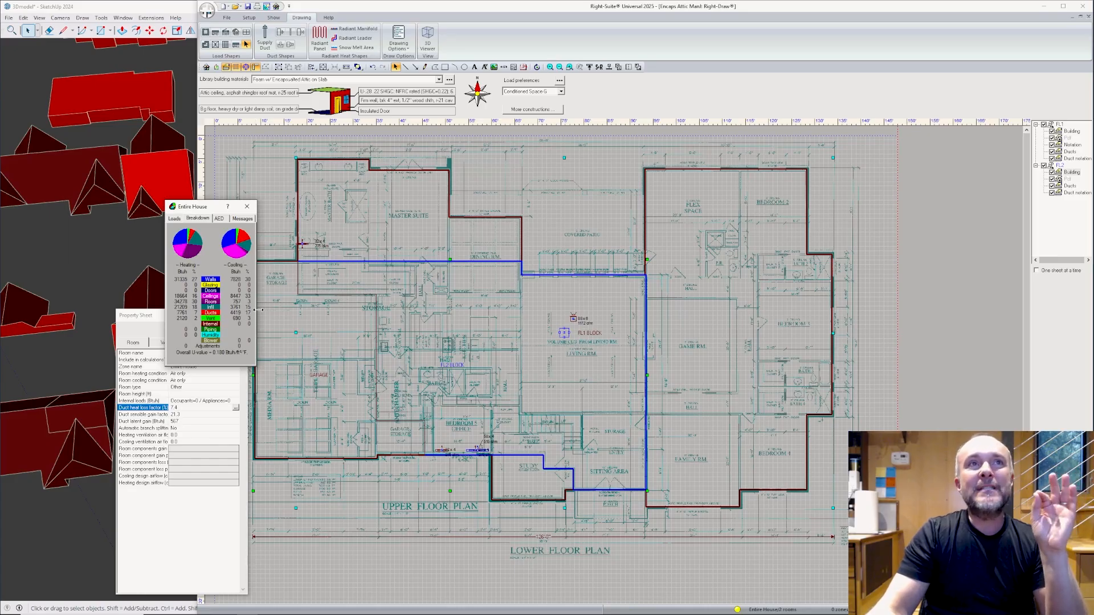
{"action": "double_click", "coordinate": [177, 408]}
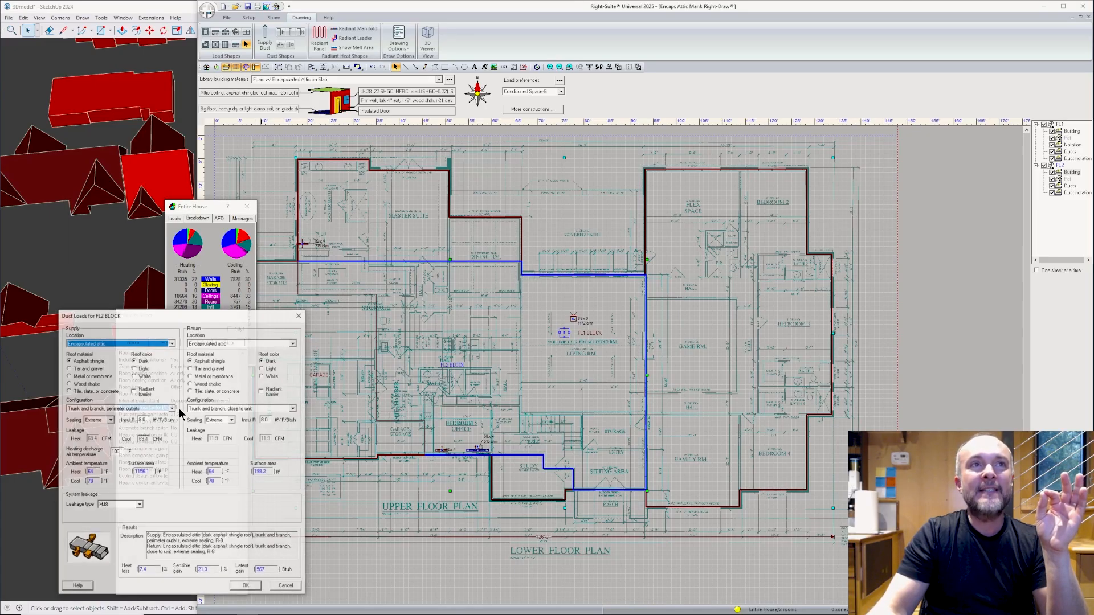
{"action": "left_click", "coordinate": [106, 418]}
{"action": "left_click", "coordinate": [105, 449]}
{"action": "left_click", "coordinate": [232, 420]}
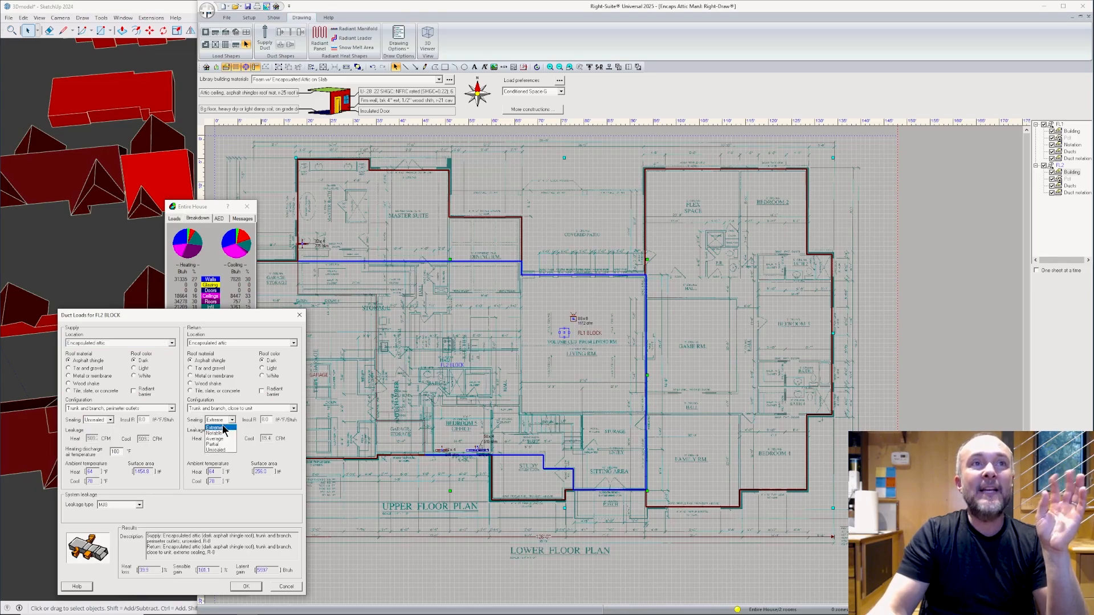
{"action": "left_click", "coordinate": [220, 456]}
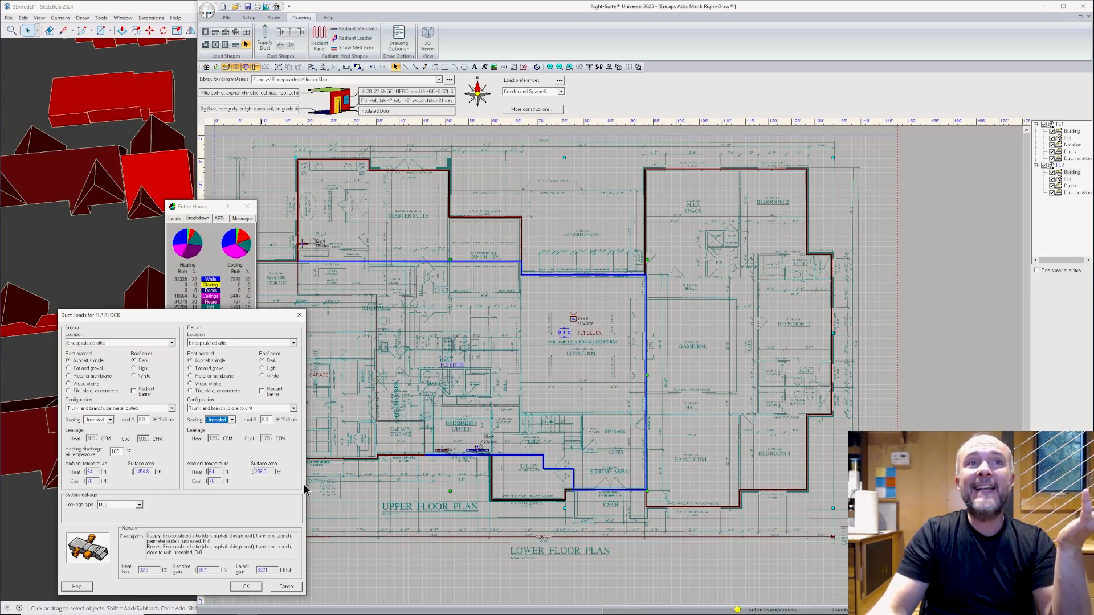
{"action": "left_click", "coordinate": [246, 586]}
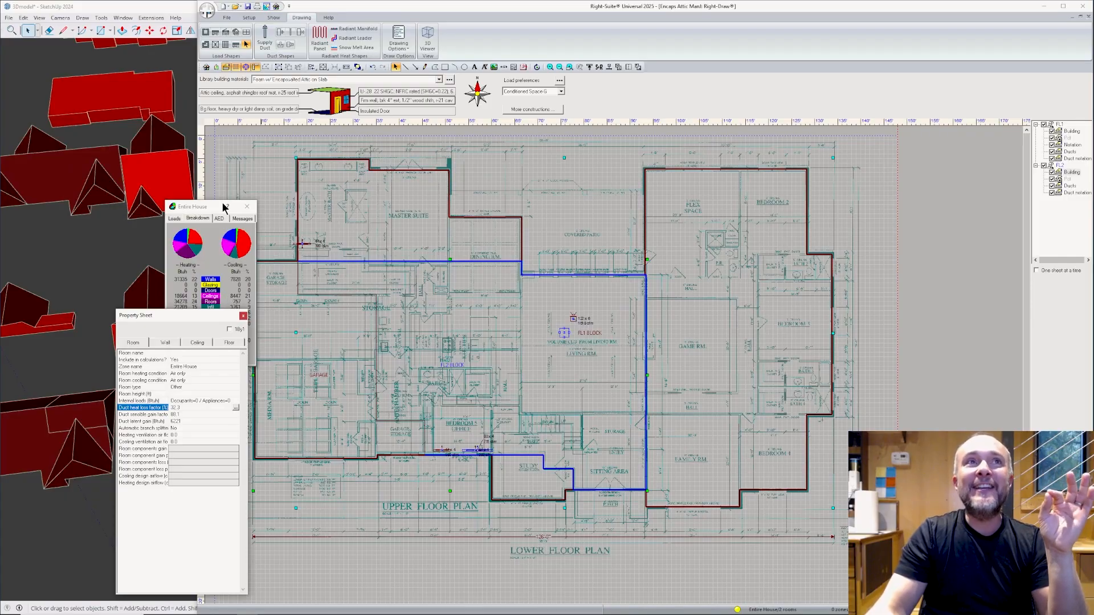
Inspect the entire-house duct share in the load breakdown and the overall heating and cooling loads.
{"action": "left_click_drag", "start_coordinate": [205, 208], "coordinate": [217, 184]}
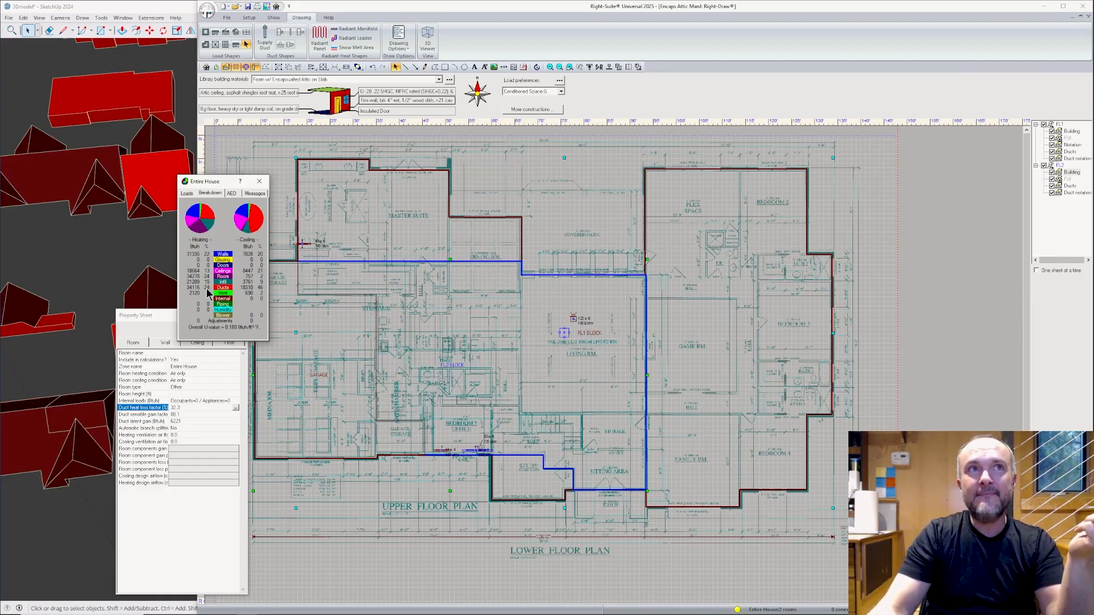
{"action": "left_click", "coordinate": [190, 191]}
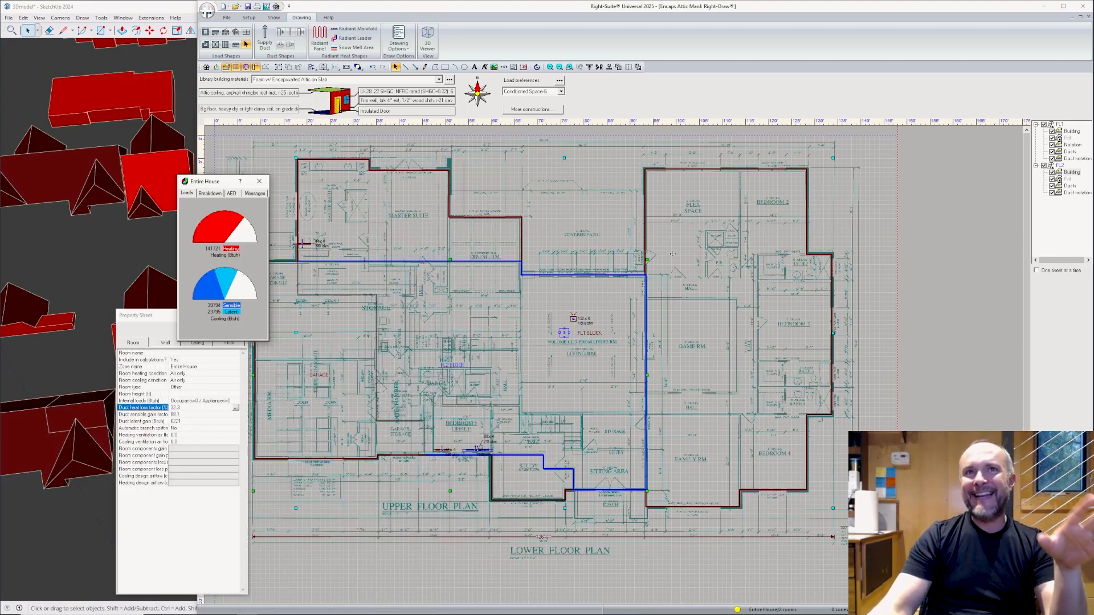
{"action": "left_click", "coordinate": [936, 184]}
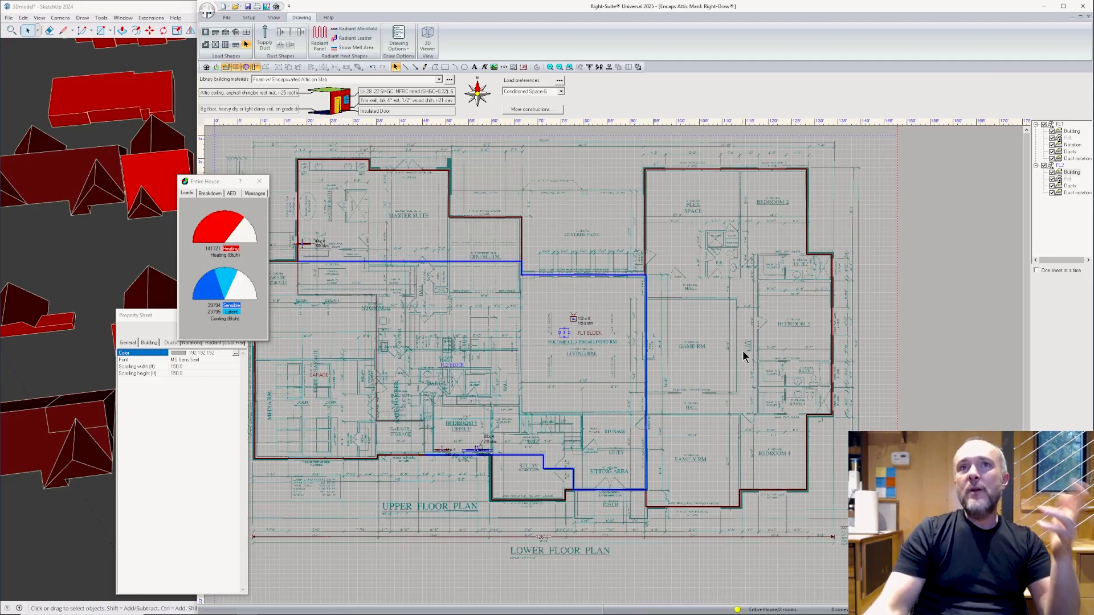
For both floor blocks, set the encapsulated attic ceiling's roof insulation to R-35 and switch the construction to custom layers.
{"action": "left_click", "coordinate": [613, 371]}
{"action": "left_click", "coordinate": [675, 351], "text": "shift"}
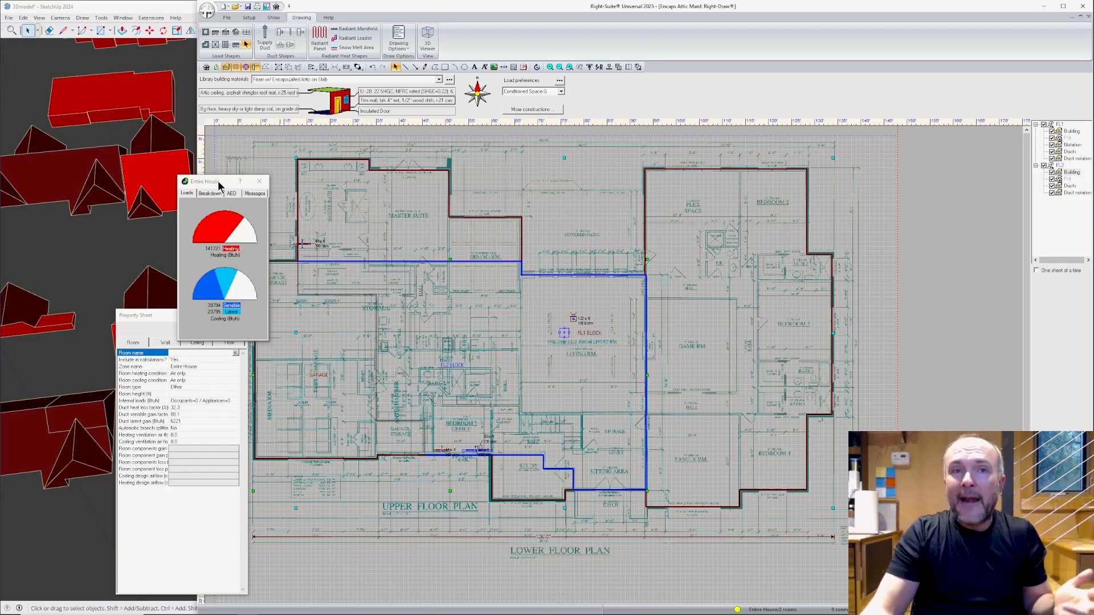
{"action": "left_click", "coordinate": [163, 322]}
{"action": "left_click", "coordinate": [205, 344]}
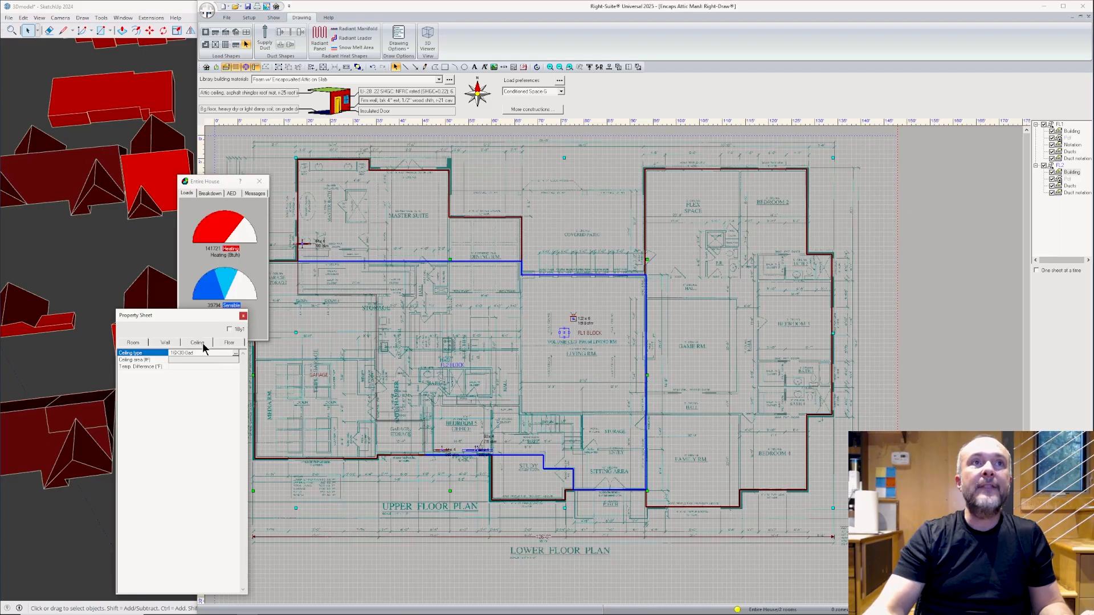
{"action": "double_click", "coordinate": [194, 357]}
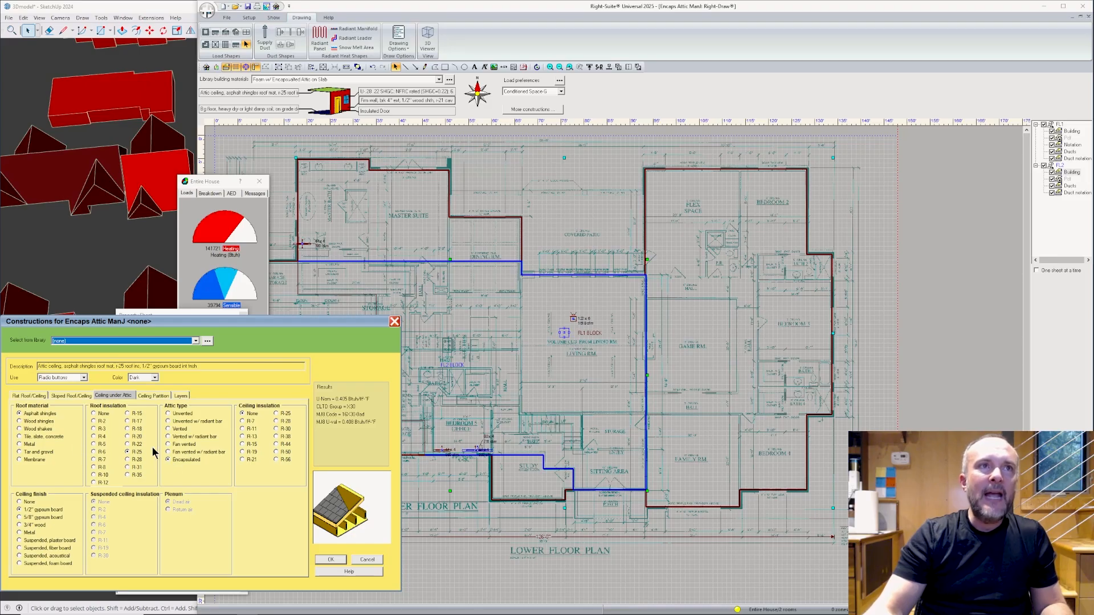
{"action": "left_click", "coordinate": [126, 475]}
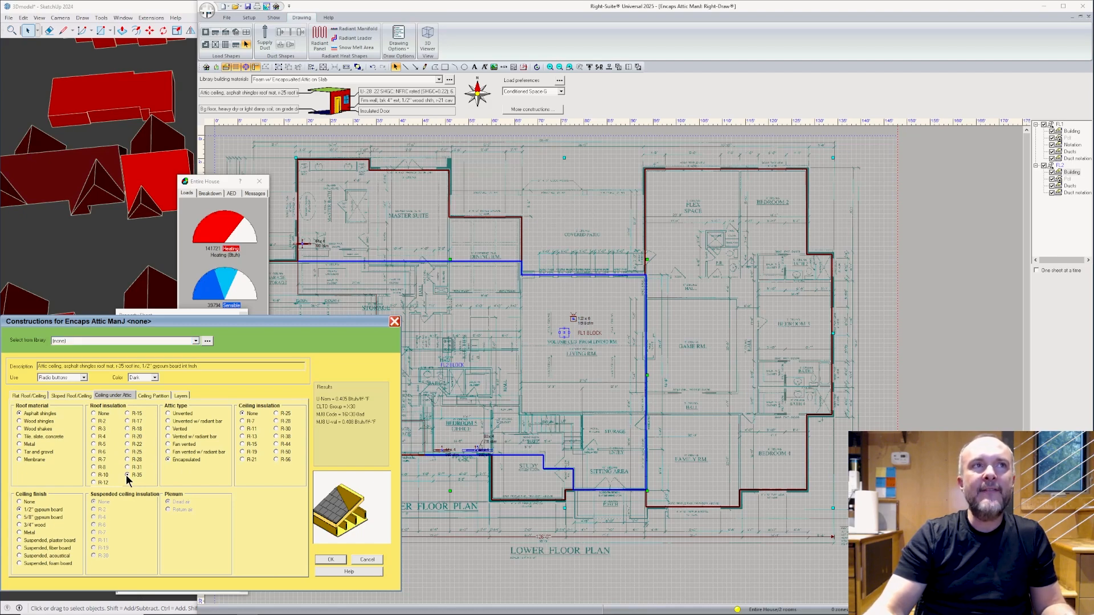
{"action": "left_click", "coordinate": [83, 378]}
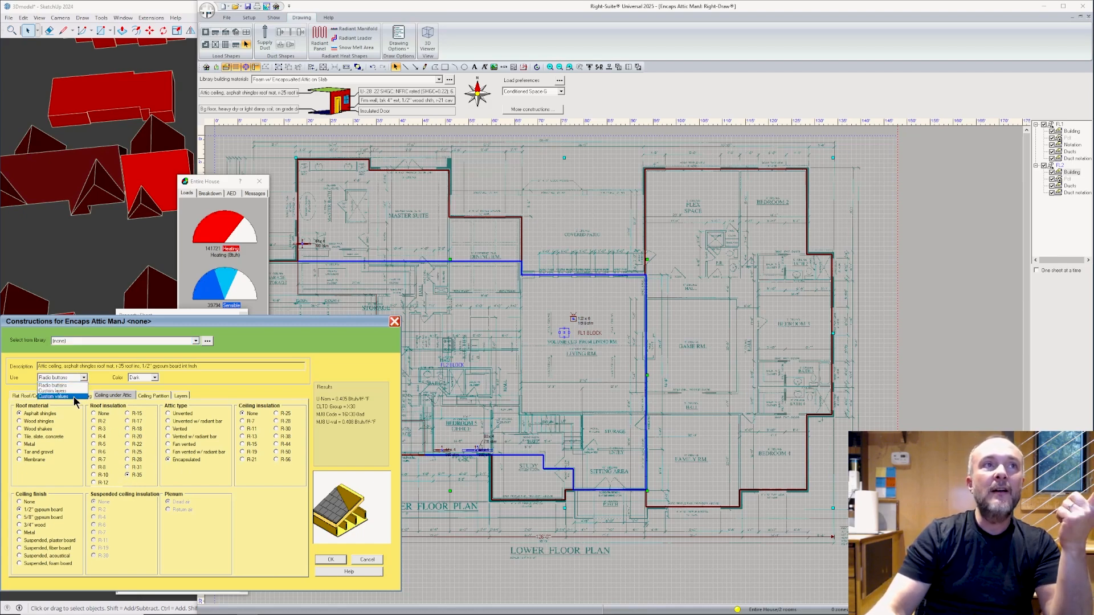
{"action": "left_click", "coordinate": [71, 391]}
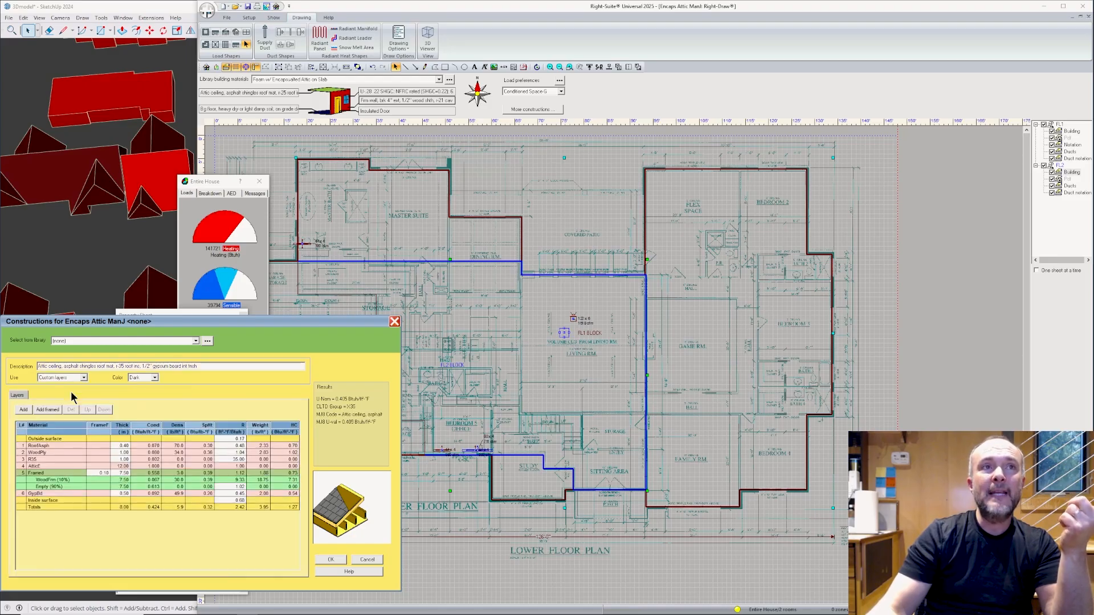
Set the R-value of the ceiling's roof insulation layer to 49 and apply the construction to the floor blocks.
{"action": "left_click", "coordinate": [235, 459]}
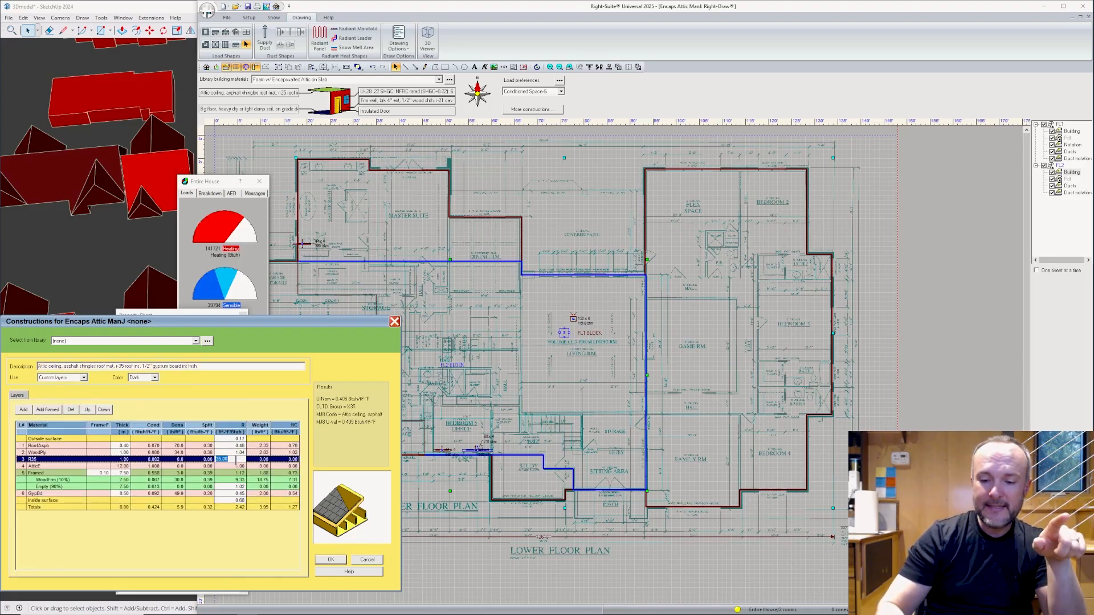
{"action": "type", "text": "49"}
{"action": "key", "text": "Return"}
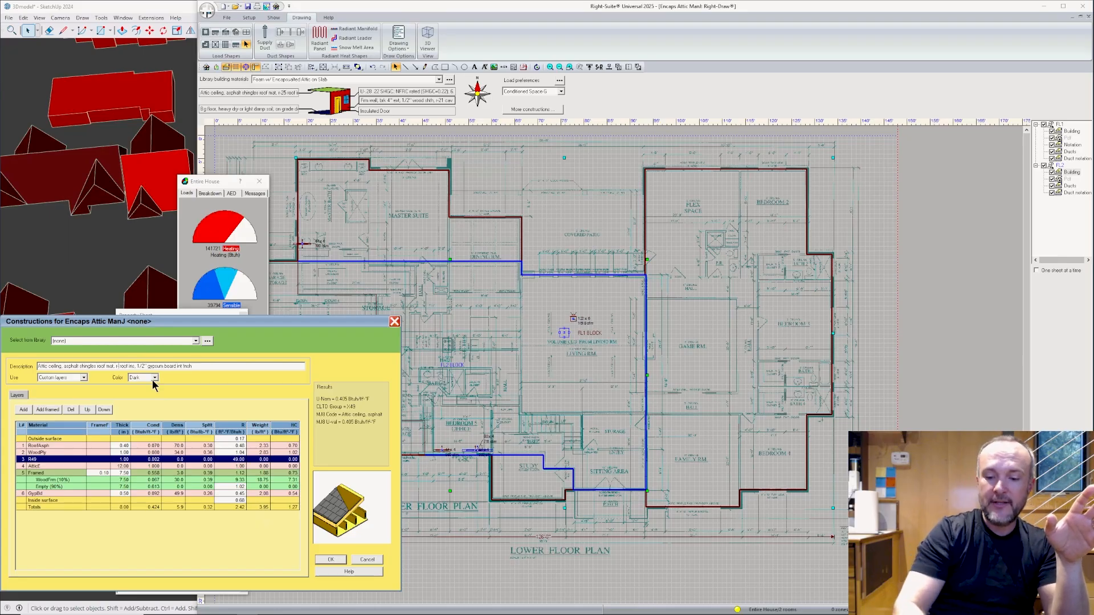
{"action": "left_click", "coordinate": [335, 563]}
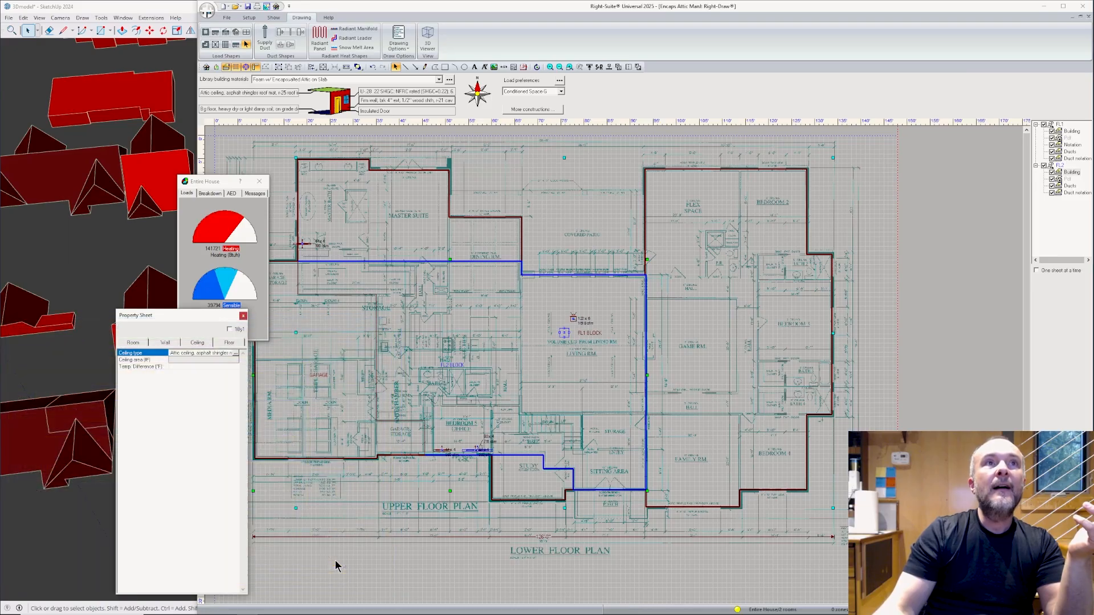
Bring up the entire-house loads, save the project and open the Cond Attic ManJ project.
{"action": "left_click", "coordinate": [217, 253]}
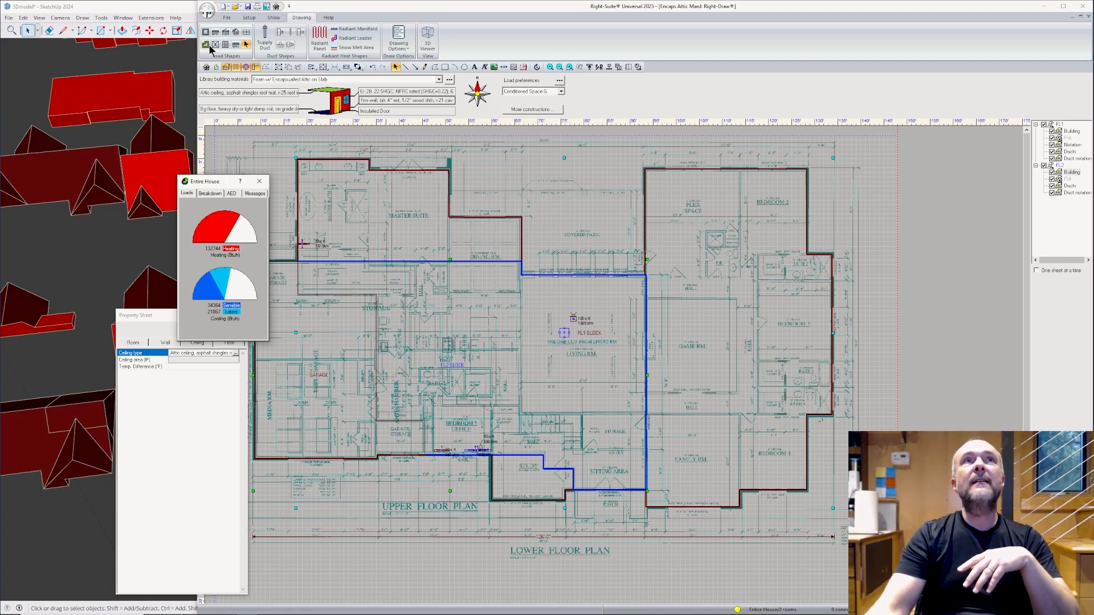
{"action": "left_click", "coordinate": [248, 5]}
{"action": "left_click", "coordinate": [286, 51]}
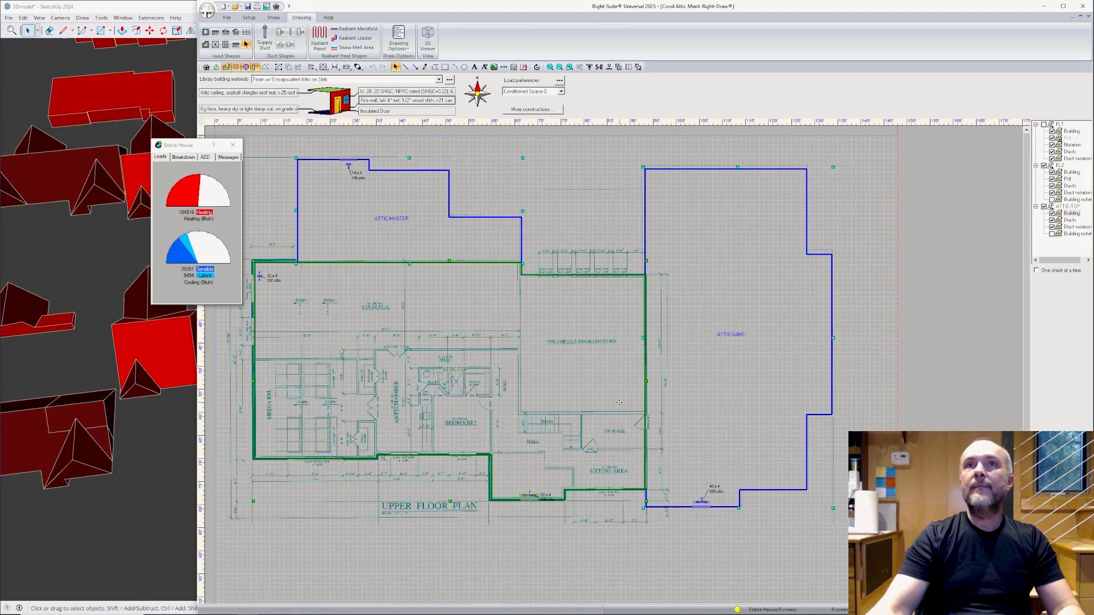
For the selected attic rooms, set the sloped roof's ceiling insulation to R-50 and switch the construction to custom layers.
{"action": "double_click", "coordinate": [416, 229]}
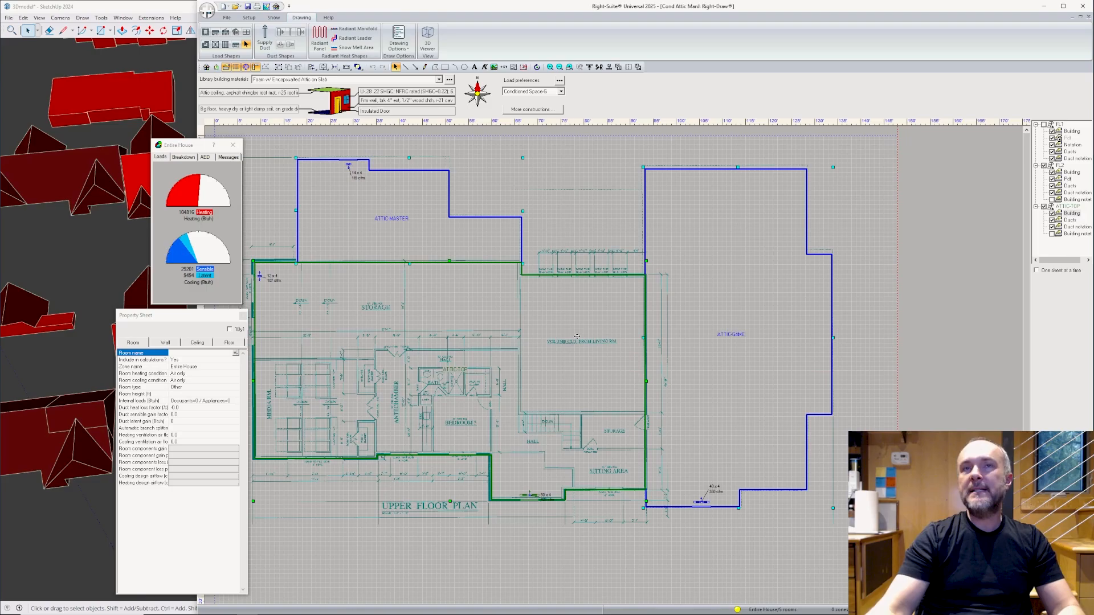
{"action": "left_click", "coordinate": [200, 343]}
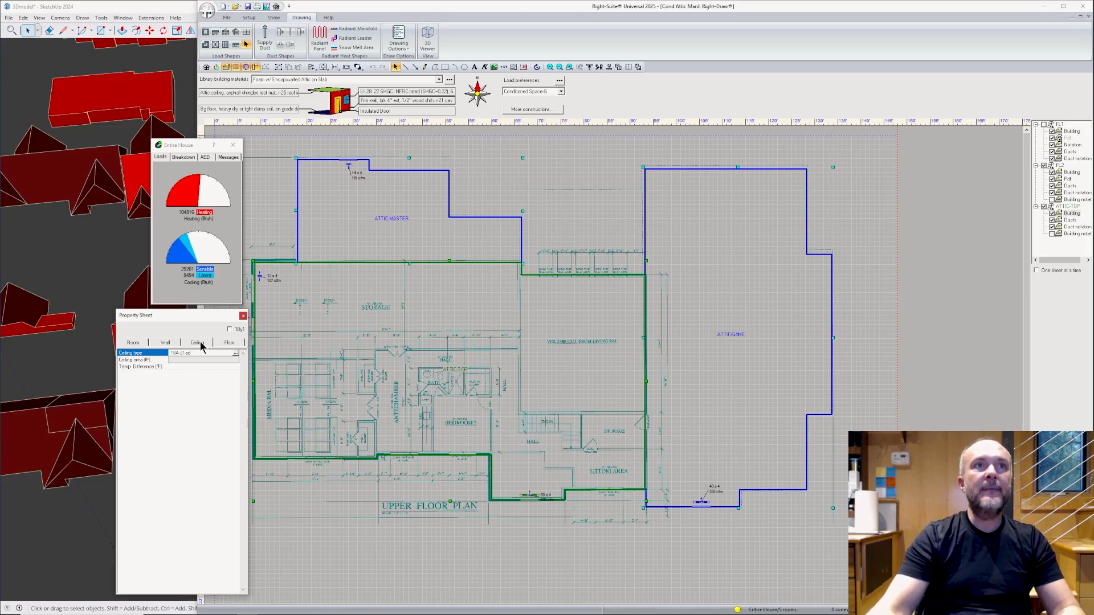
{"action": "left_click", "coordinate": [235, 355]}
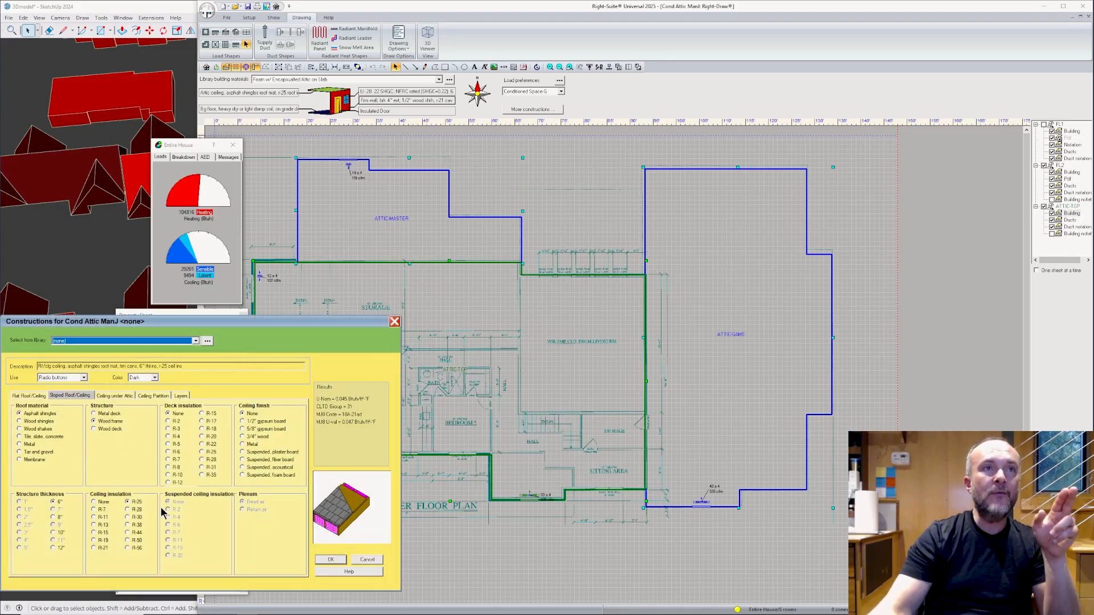
{"action": "left_click", "coordinate": [128, 541]}
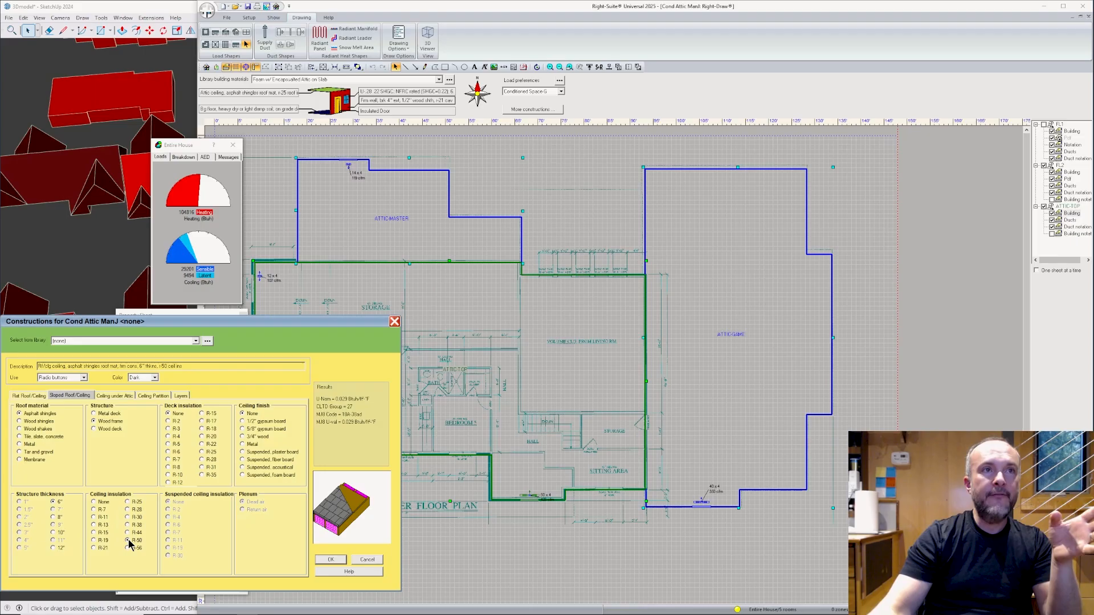
{"action": "left_click", "coordinate": [83, 377]}
{"action": "left_click", "coordinate": [80, 392]}
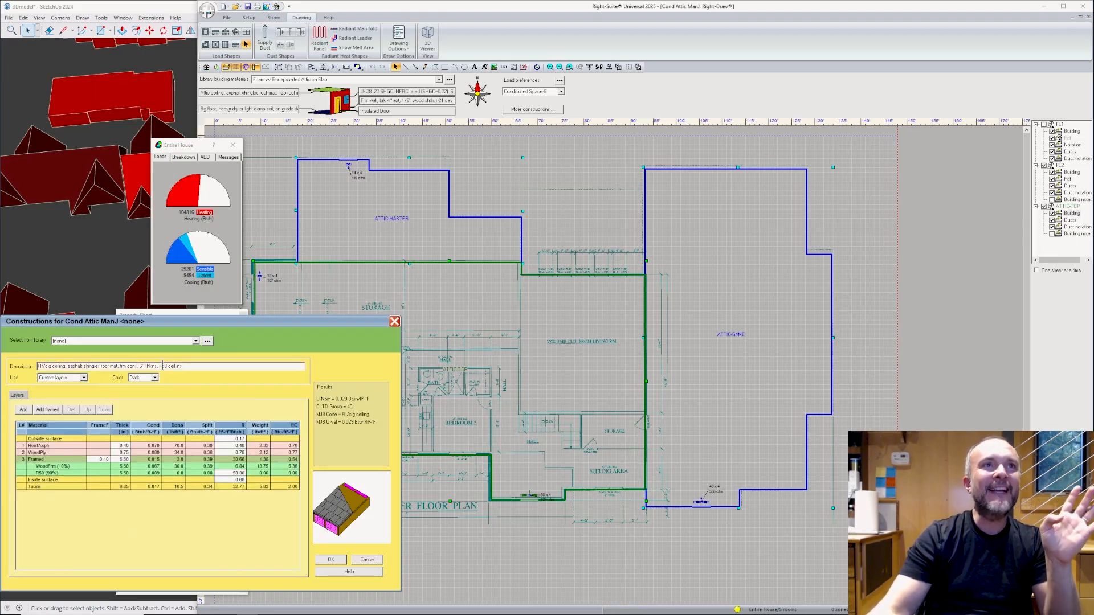
Change the insulation in the ceiling description to r-49, set the insulation layer's R-value to 49 and apply the construction.
{"action": "key", "text": "BackSpace"}
{"action": "key", "text": "BackSpace"}
{"action": "type", "text": "49"}
{"action": "left_click", "coordinate": [237, 472]}
{"action": "type", "text": "49"}
{"action": "key", "text": "Return"}
{"action": "left_click", "coordinate": [271, 509]}
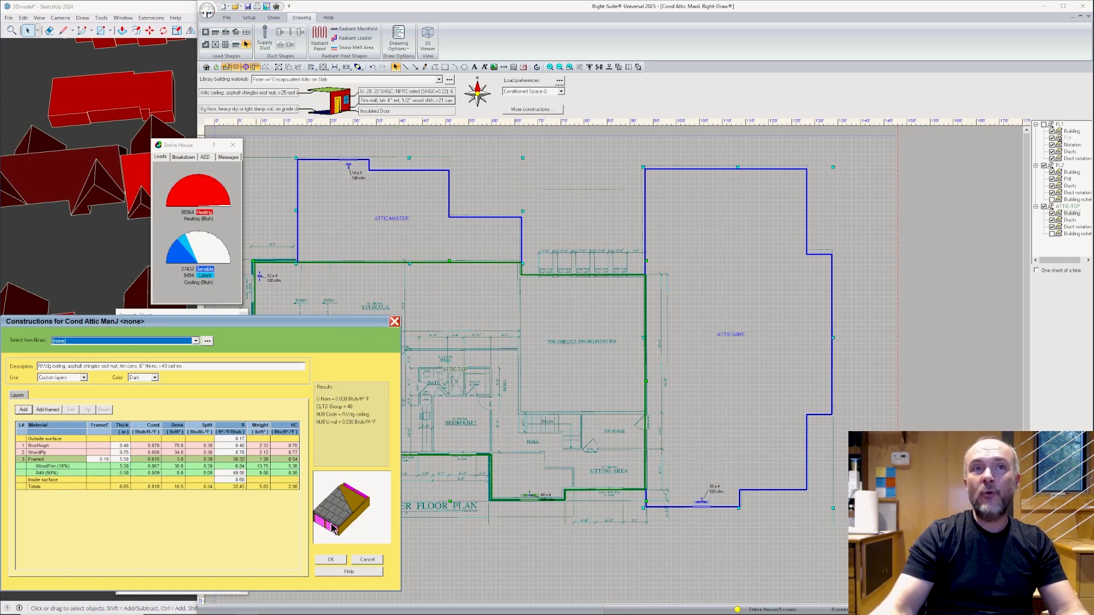
{"action": "left_click", "coordinate": [330, 560]}
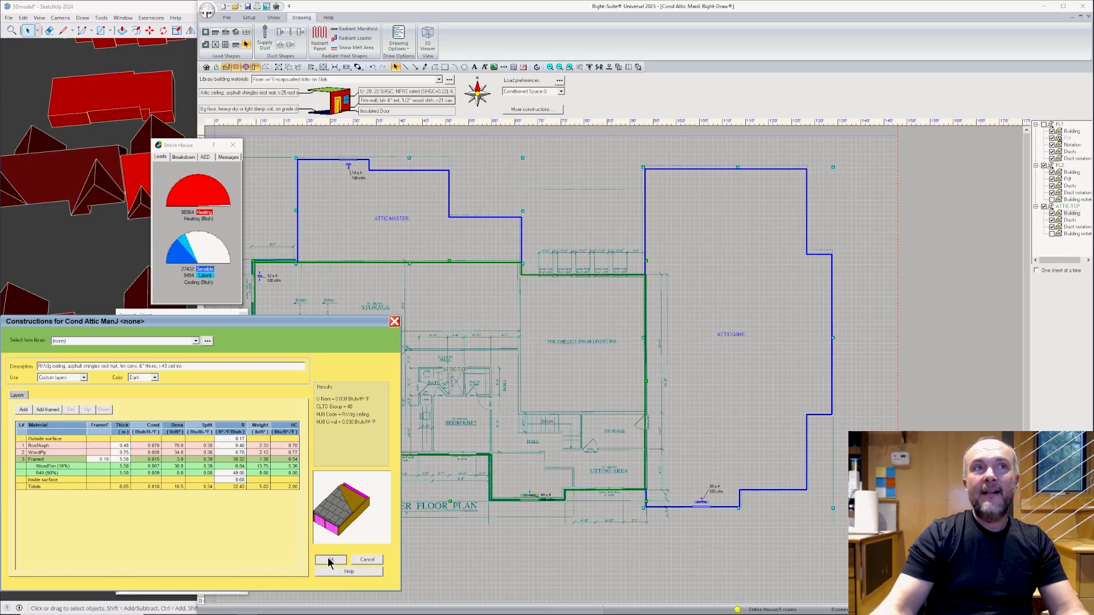
Set the attic rooms' PITCH ROOF wall to heating and cooling U-values of 0.030, CLTD group 40 and insulation R-value 49.
{"action": "left_click", "coordinate": [163, 344]}
{"action": "double_click", "coordinate": [185, 380]}
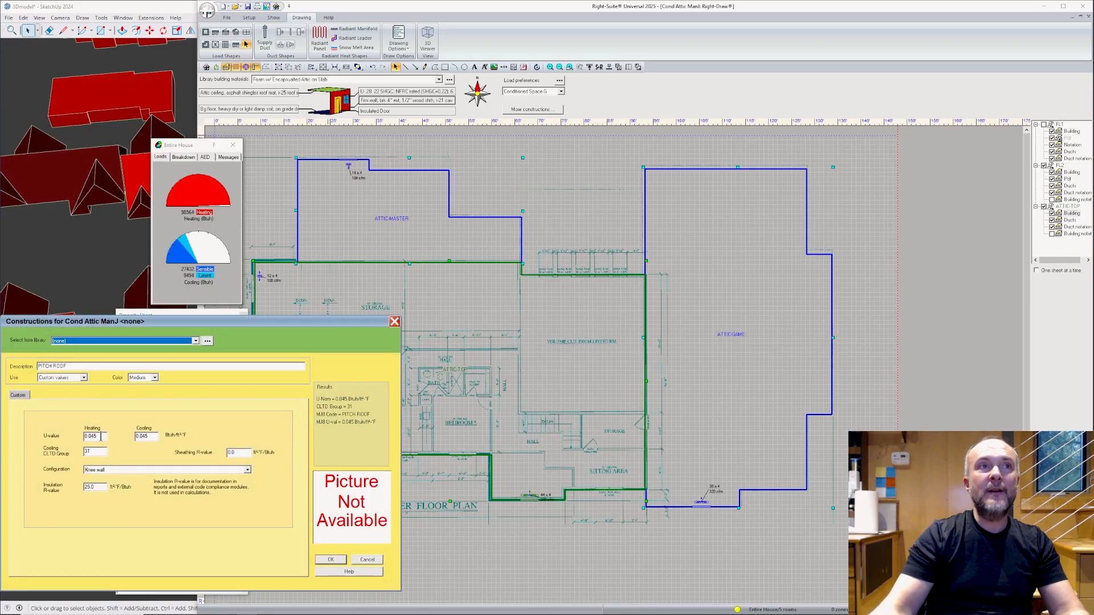
{"action": "double_click", "coordinate": [91, 436]}
{"action": "type", "text": "0.030"}
{"action": "key", "text": "Tab"}
{"action": "type", "text": "0.030"}
{"action": "key", "text": "Tab"}
{"action": "type", "text": "40"}
{"action": "key", "text": "Tab"}
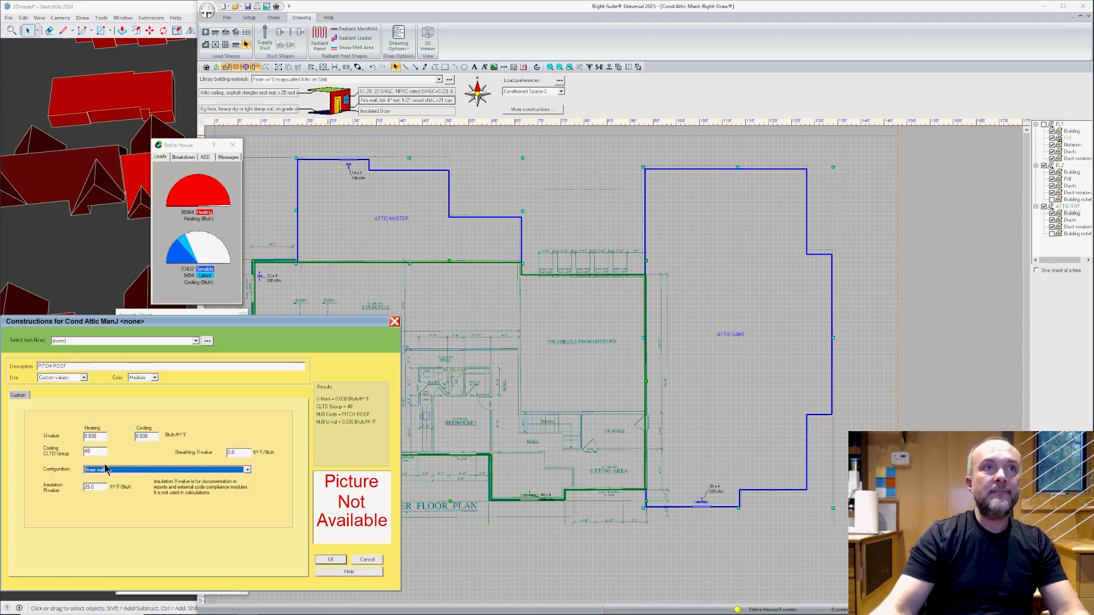
{"action": "left_click_drag", "start_coordinate": [103, 488], "coordinate": [78, 487]}
{"action": "type", "text": "49"}
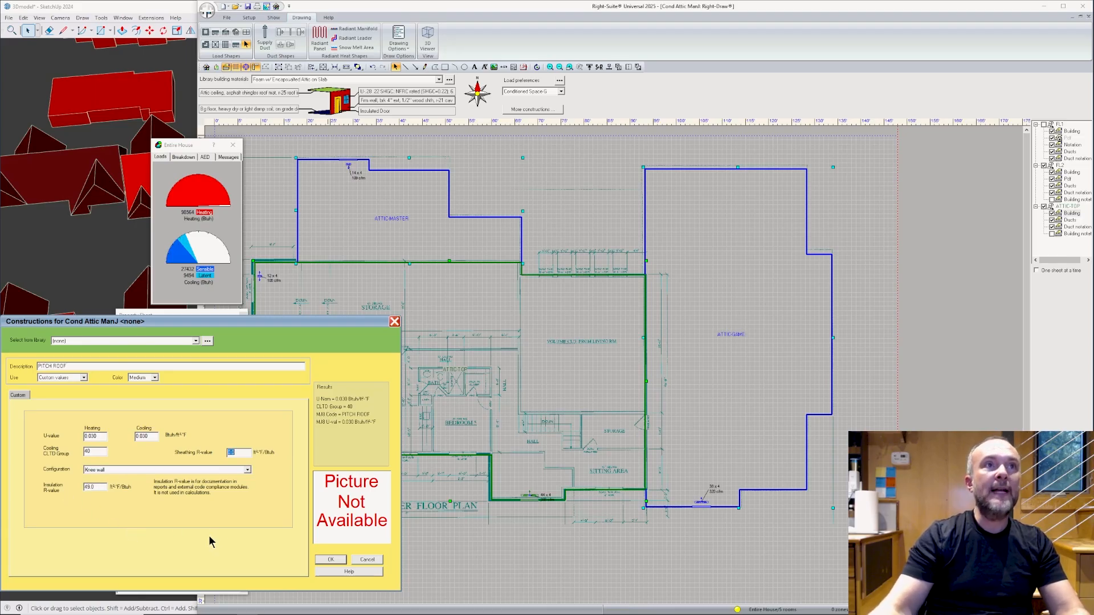
{"action": "left_click", "coordinate": [332, 562]}
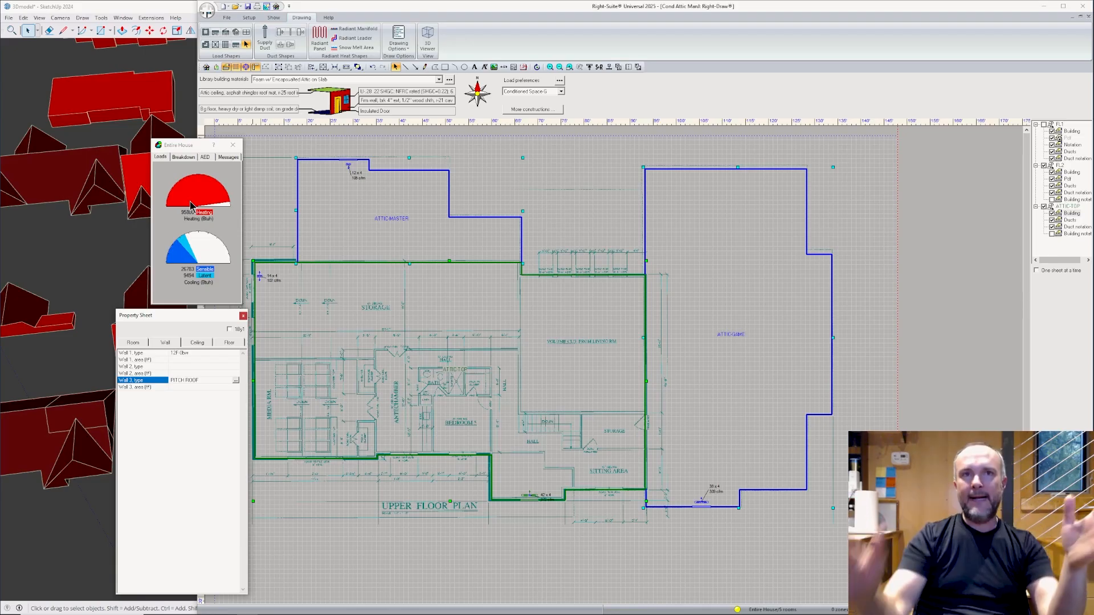
Switch to the SketchUp 3Dmodel and examine the separated attic roof volumes from several angles.
{"action": "left_click", "coordinate": [111, 224]}
{"action": "scroll", "coordinate": [279, 246], "scroll_direction": "down", "scroll_amount": 5}
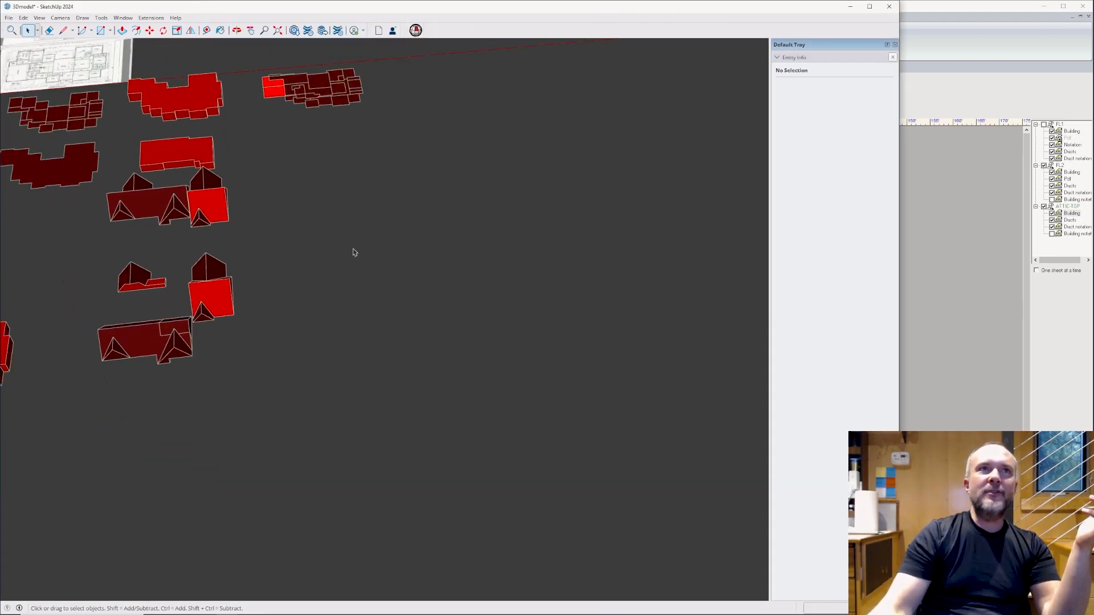
{"action": "scroll", "coordinate": [170, 276], "scroll_direction": "up", "scroll_amount": 2}
{"action": "scroll", "coordinate": [513, 197], "scroll_direction": "up", "scroll_amount": 4}
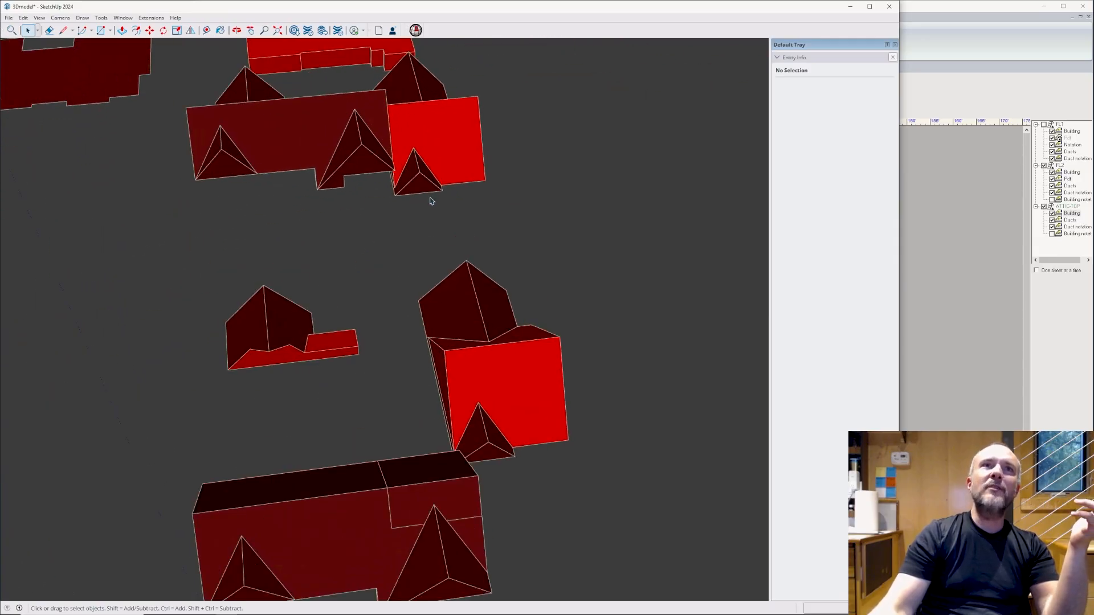
{"action": "scroll", "coordinate": [422, 244], "scroll_direction": "down", "scroll_amount": 1}
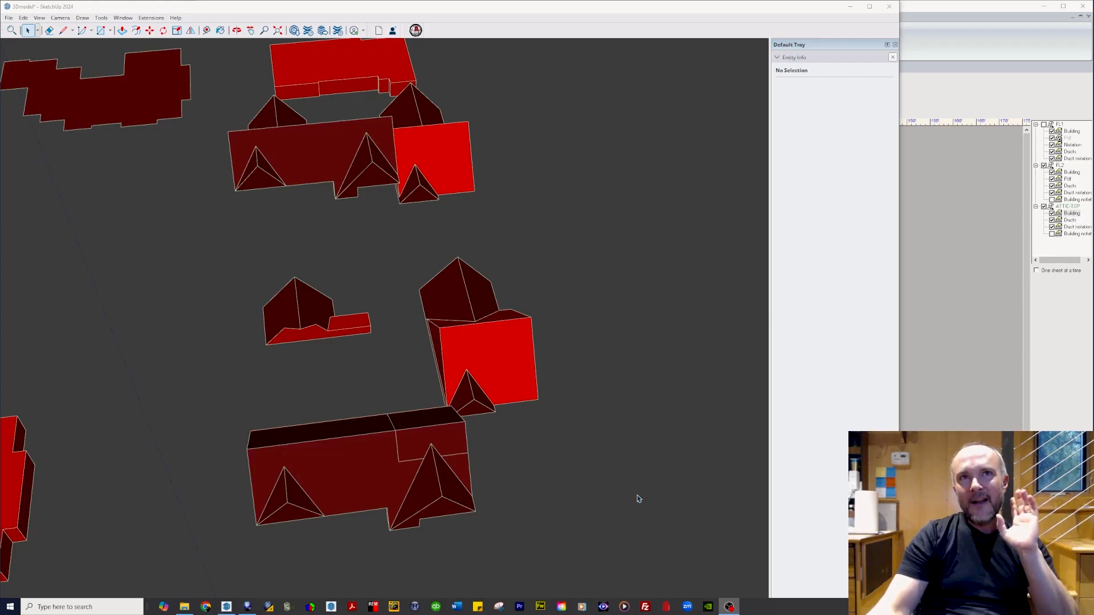
{"action": "middle_click_drag", "start_coordinate": [367, 516], "coordinate": [589, 451]}
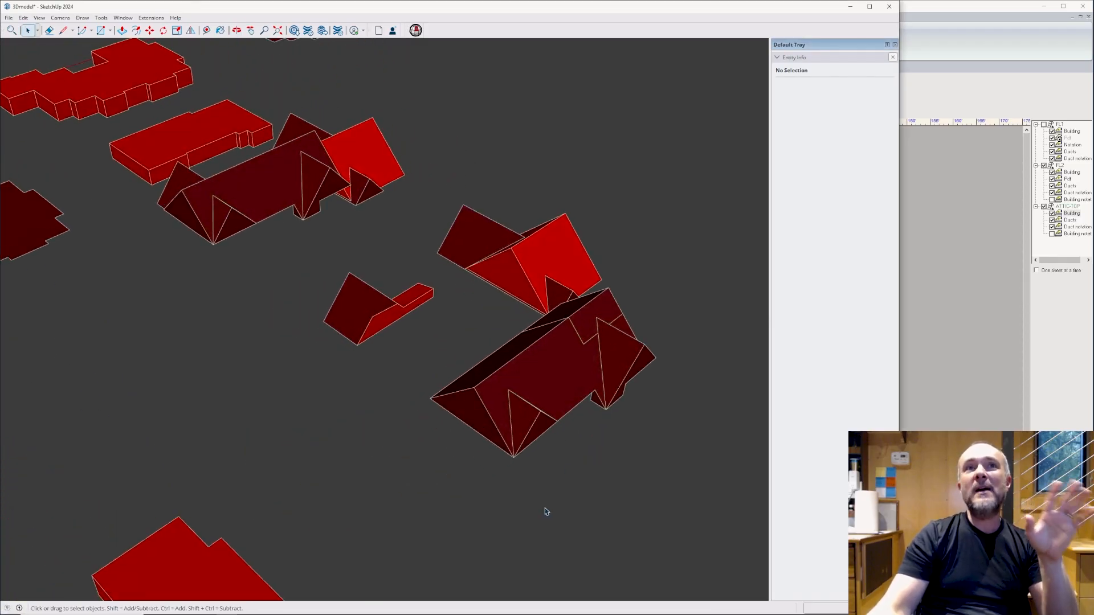
{"action": "scroll", "coordinate": [620, 261], "scroll_direction": "up", "scroll_amount": 3}
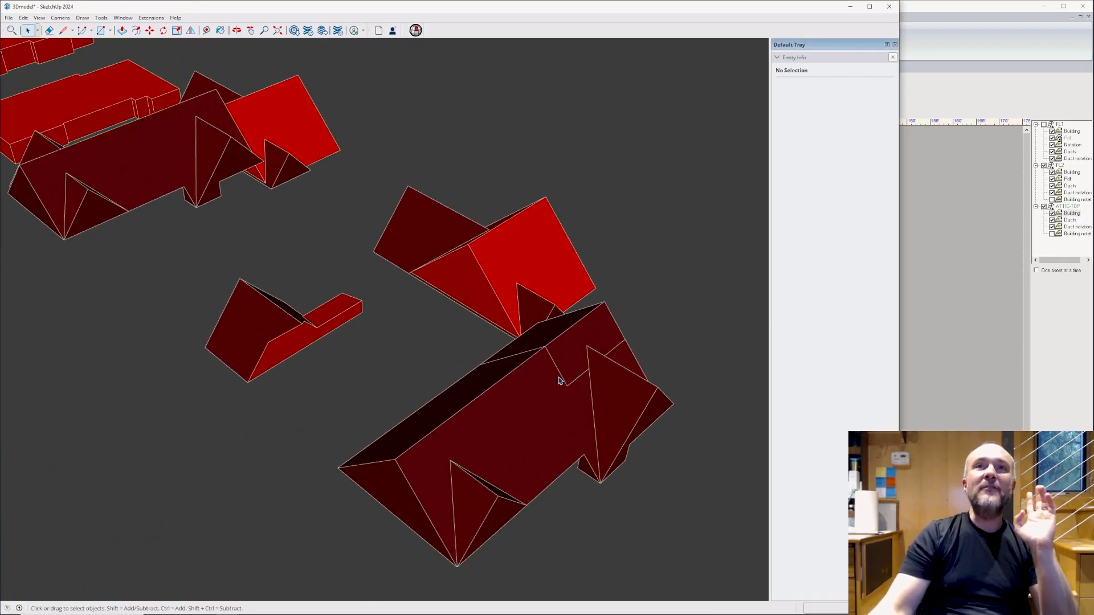